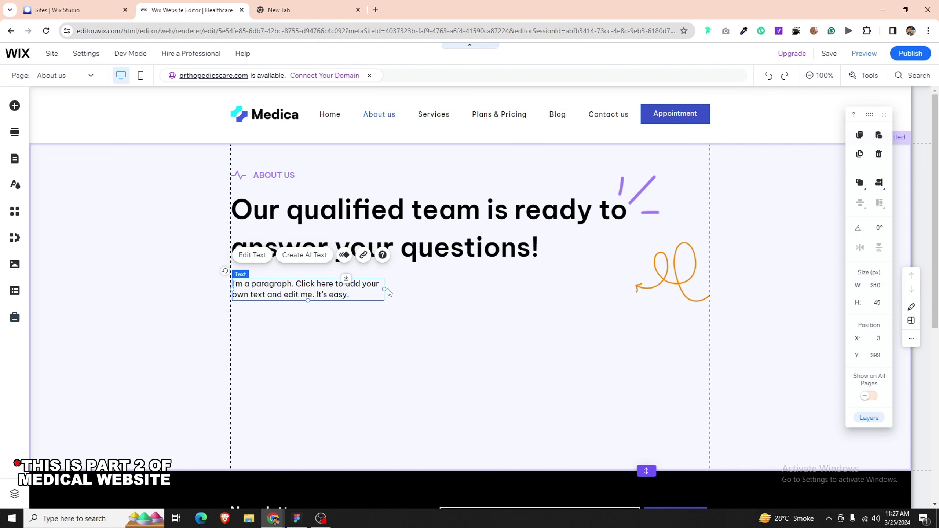
Step: Widen the paragraph to about 553 px and replace its text with "Our team of highly trained professionals can help you feel better quickly and easily by using the latest healing technologies."
{"action": "left_click_drag", "start_coordinate": [383, 290], "coordinate": [506, 289]}
{"action": "double_click", "coordinate": [370, 289]}
{"action": "key", "text": "ctrl+a"}
{"action": "type", "text": "Our team of highly trained professionals can help you feel better quickly and easily by using the latest healing technologies."}
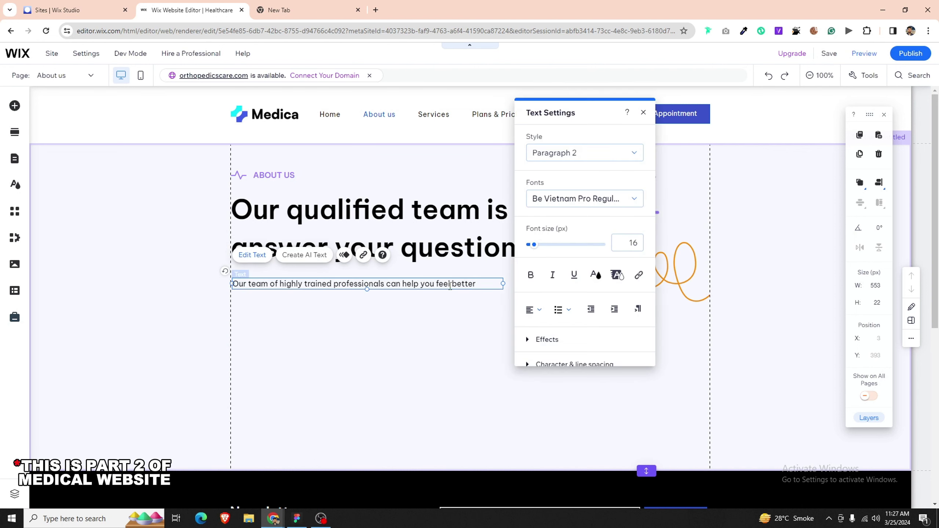
{"action": "left_click", "coordinate": [355, 382]}
Step: Align the paragraph, the heading and the ABOUT US label to the left edge of the content area at X 0
{"action": "left_click", "coordinate": [319, 294]}
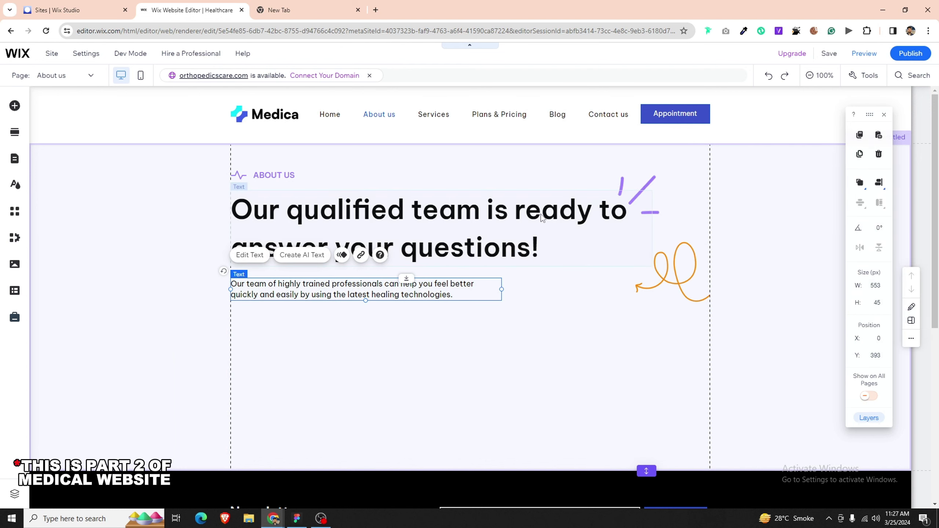
{"action": "key", "text": "shift+Tab"}
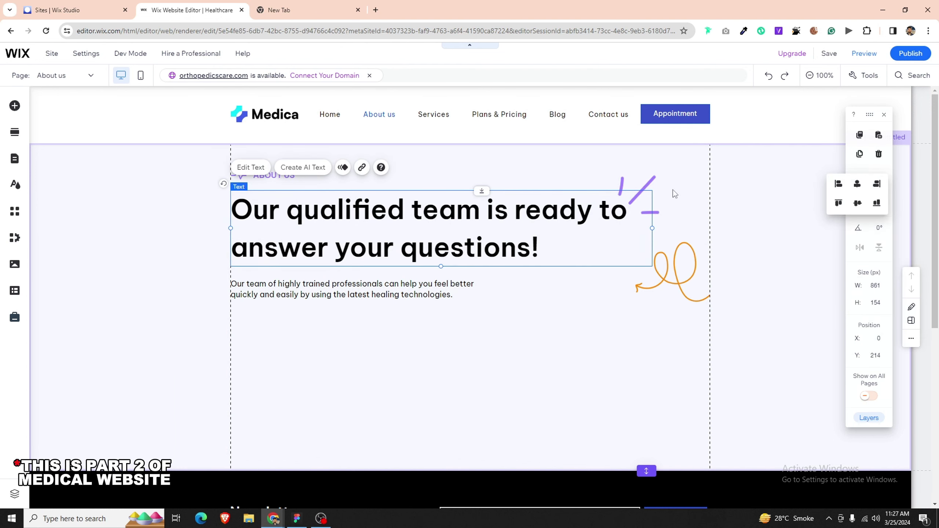
{"action": "left_click", "coordinate": [347, 168]}
{"action": "key", "text": "Tab"}
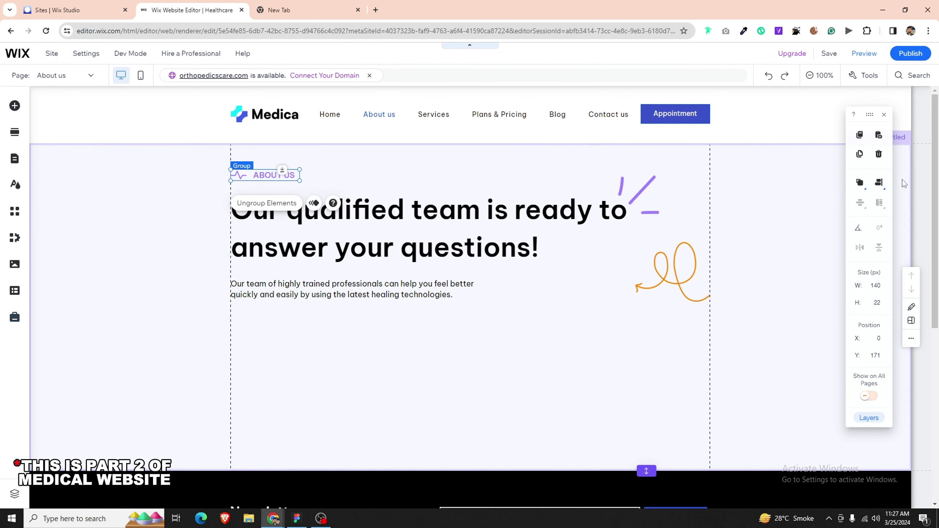
{"action": "left_click", "coordinate": [861, 182]}
{"action": "left_click", "coordinate": [513, 319]}
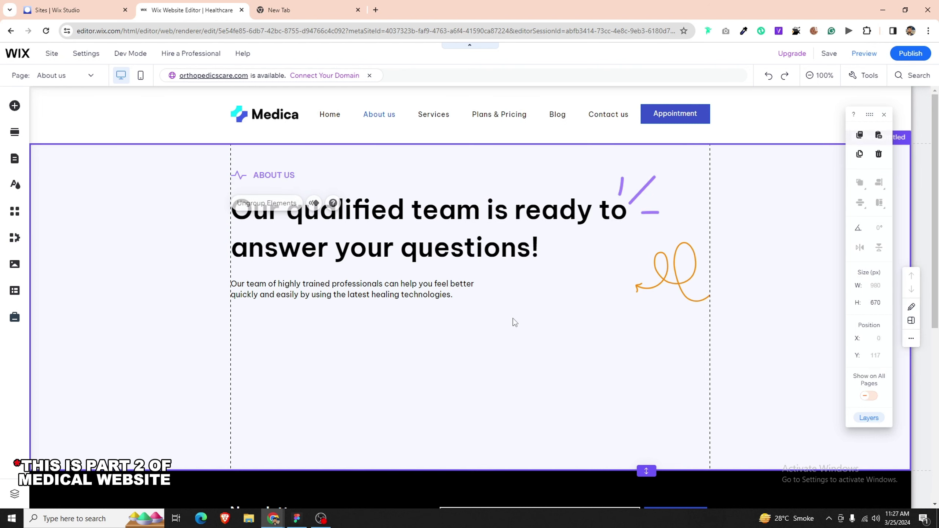
Step: Switch to the Figma design and examine the image group under the About us heading
{"action": "left_click", "coordinate": [296, 518]}
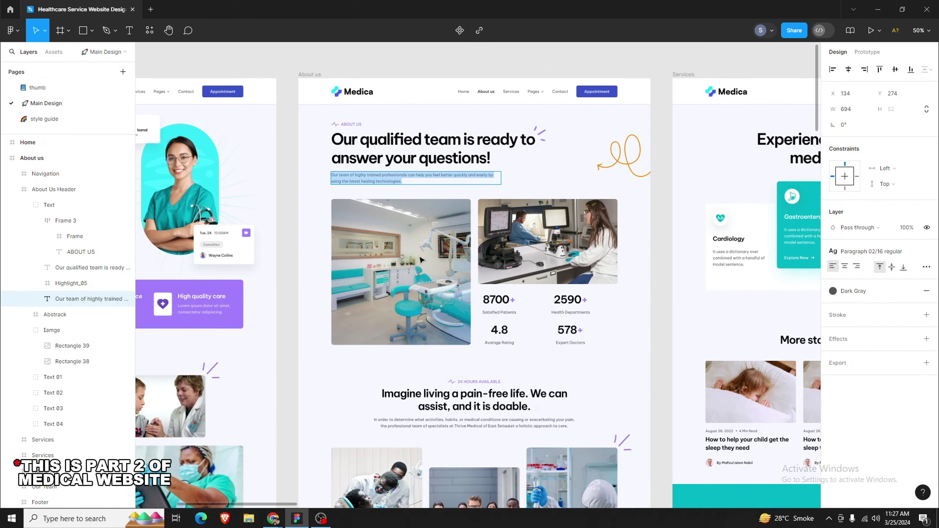
{"action": "left_click", "coordinate": [425, 255]}
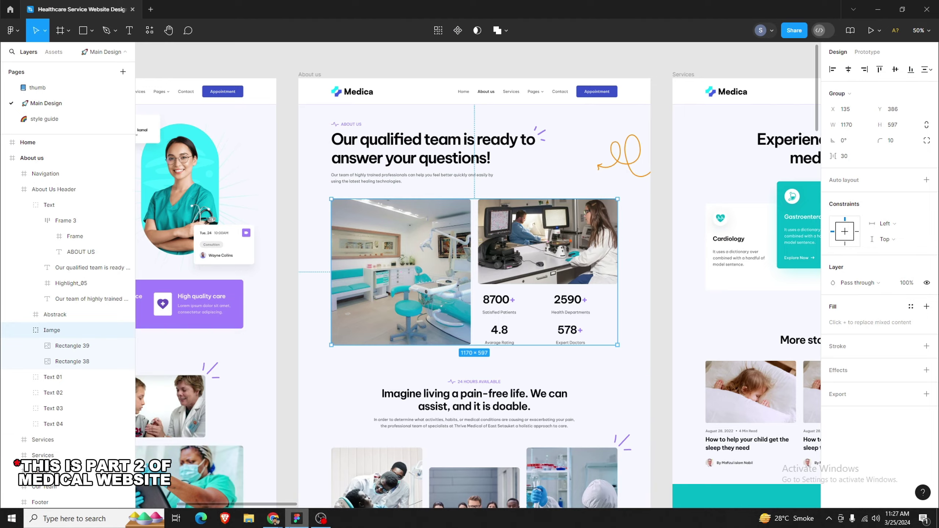
{"action": "key", "text": "alt+Tab"}
Step: Back in the Wix editor, add a blank light Classic strip to the section below the About us paragraph
{"action": "left_click", "coordinate": [14, 106]}
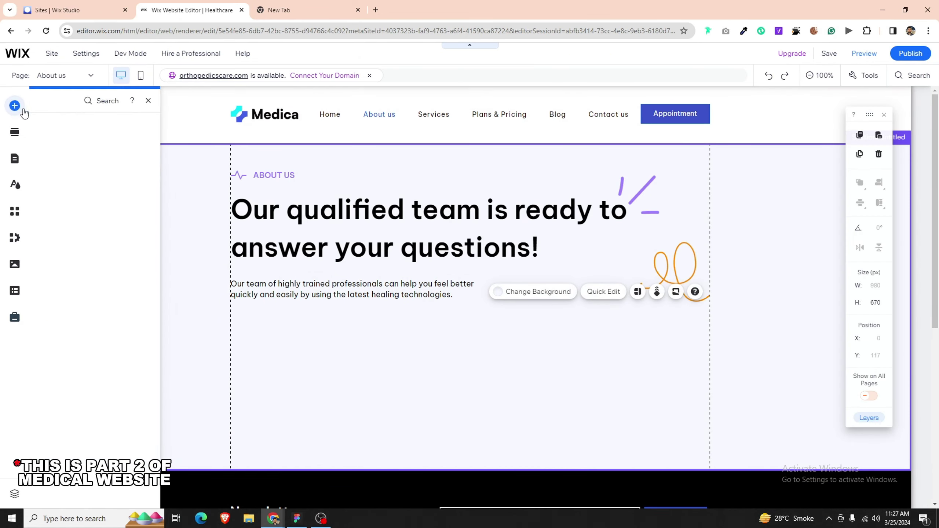
{"action": "left_click", "coordinate": [50, 190]}
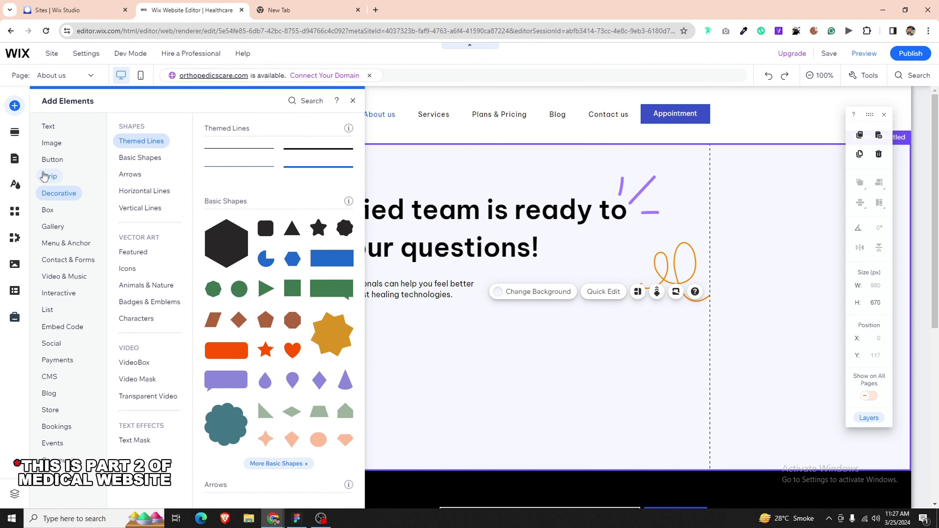
{"action": "left_click", "coordinate": [45, 177]}
{"action": "left_click_drag", "start_coordinate": [278, 225], "coordinate": [605, 326]}
{"action": "scroll", "coordinate": [558, 281], "scroll_direction": "down", "scroll_amount": 5}
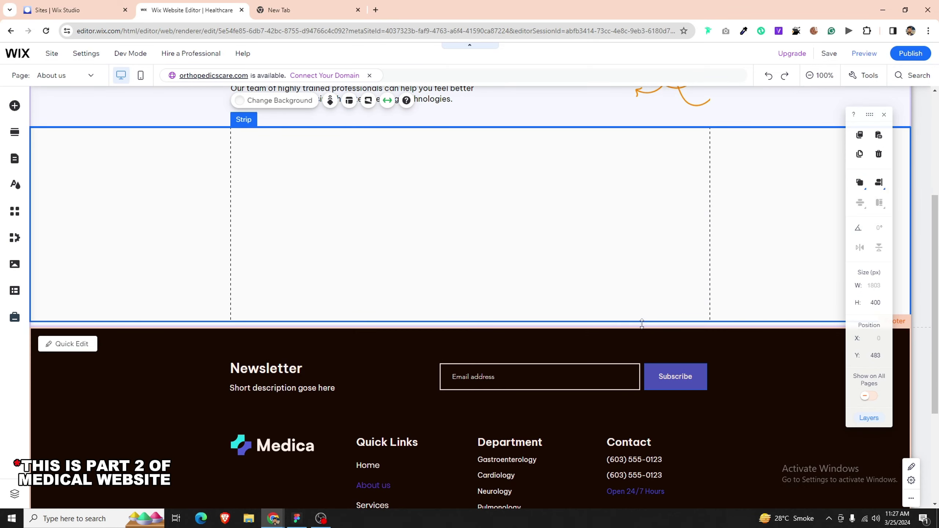
Step: Move the strip up to Y 473 and extend its height to about 529 px
{"action": "left_click", "coordinate": [617, 189]}
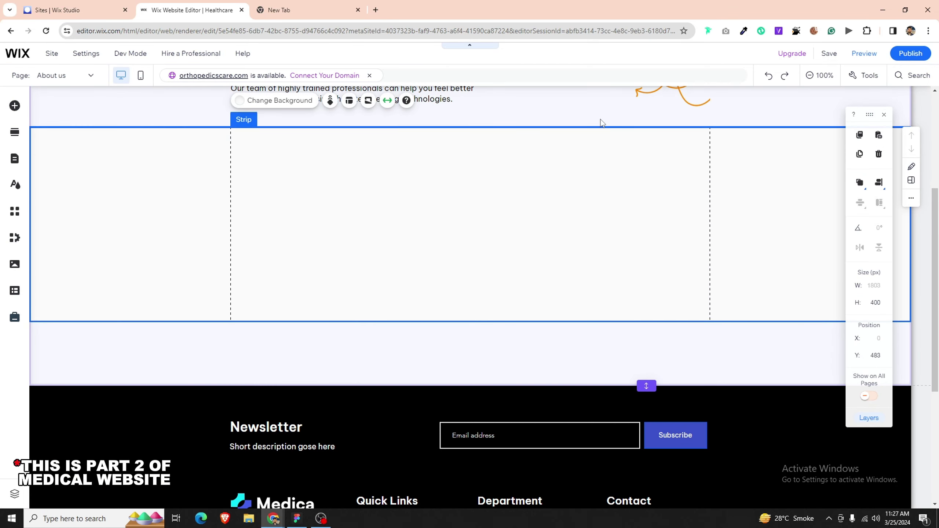
{"action": "mouse_move", "coordinate": [601, 123]}
{"action": "left_mouse_down"}
{"action": "mouse_move", "coordinate": [600, 135]}
{"action": "mouse_move", "coordinate": [601, 123]}
{"action": "left_mouse_up"}
{"action": "left_click_drag", "start_coordinate": [604, 317], "coordinate": [604, 363]}
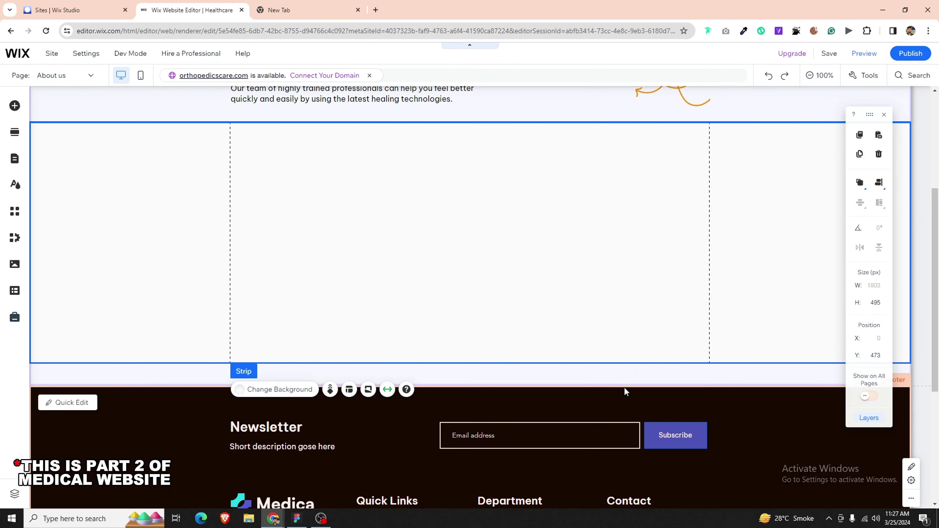
{"action": "left_click_drag", "start_coordinate": [641, 363], "coordinate": [640, 384]}
Step: Make the strip's background transparent and turn off its full-width stretch
{"action": "left_click", "coordinate": [270, 409]}
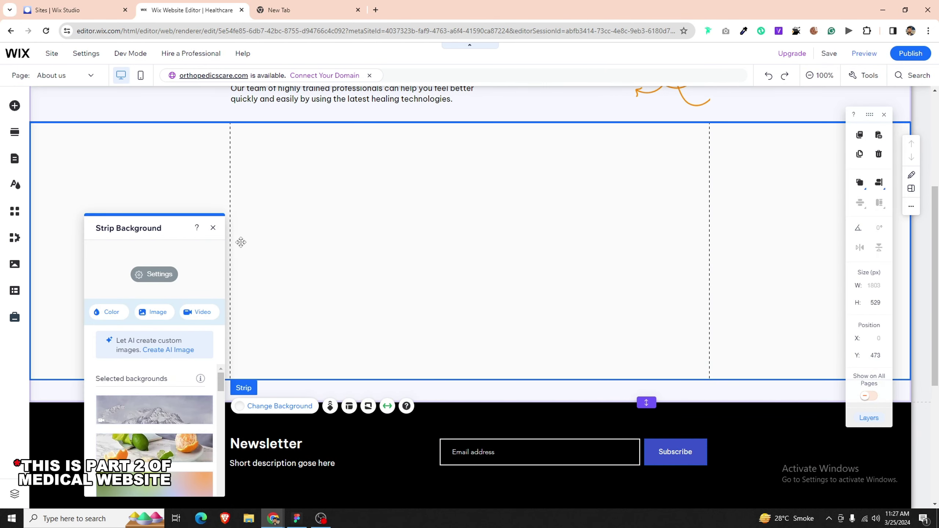
{"action": "left_click", "coordinate": [150, 281]}
{"action": "left_click", "coordinate": [214, 228]}
{"action": "left_click", "coordinate": [387, 406]}
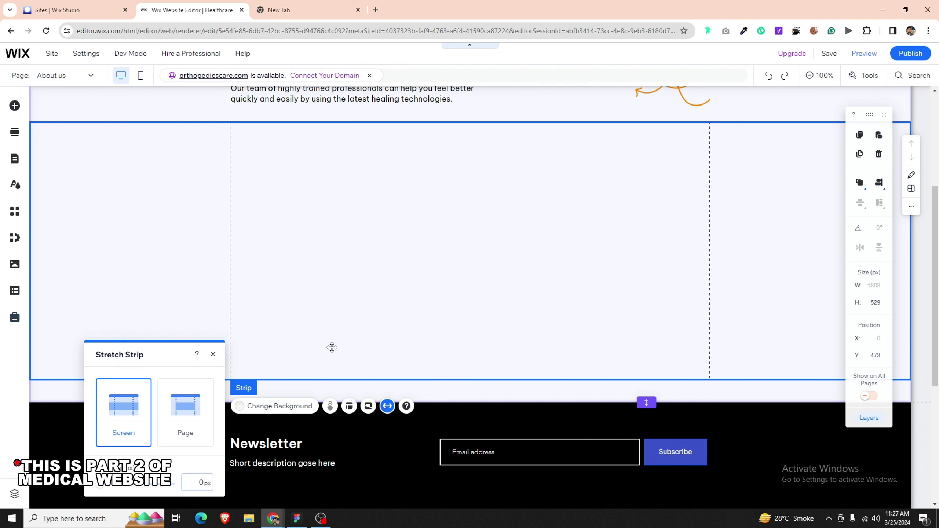
{"action": "left_click", "coordinate": [185, 413]}
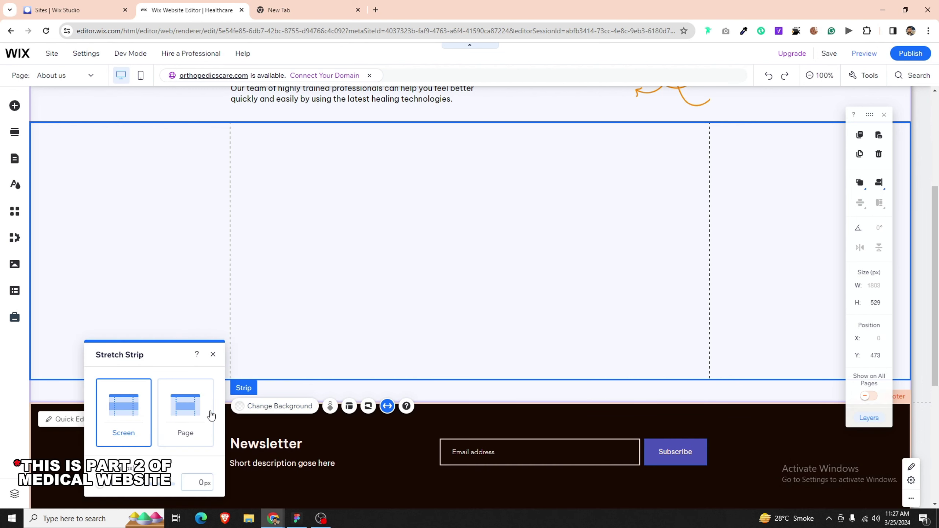
Step: Split the strip into two equal columns and increase its height to about 547 px
{"action": "left_click", "coordinate": [349, 406]}
{"action": "left_click", "coordinate": [759, 174]}
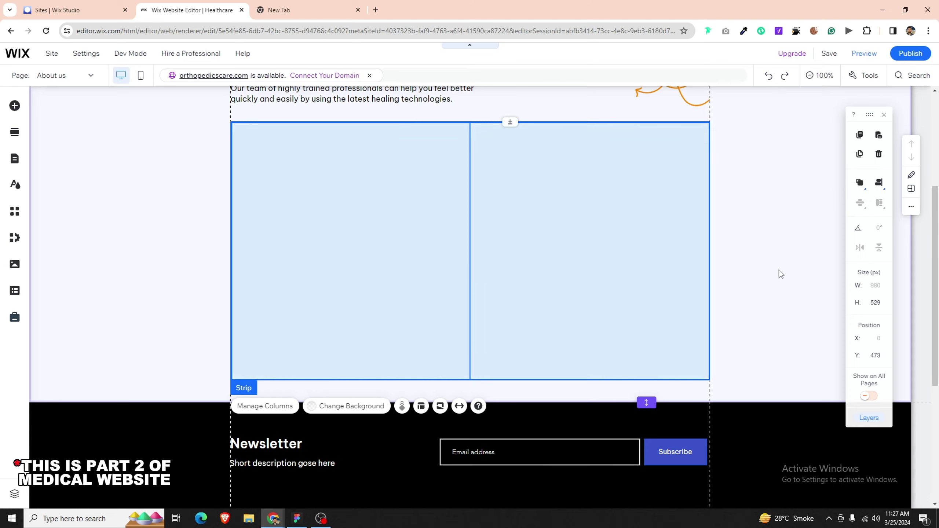
{"action": "left_click_drag", "start_coordinate": [506, 377], "coordinate": [504, 387]}
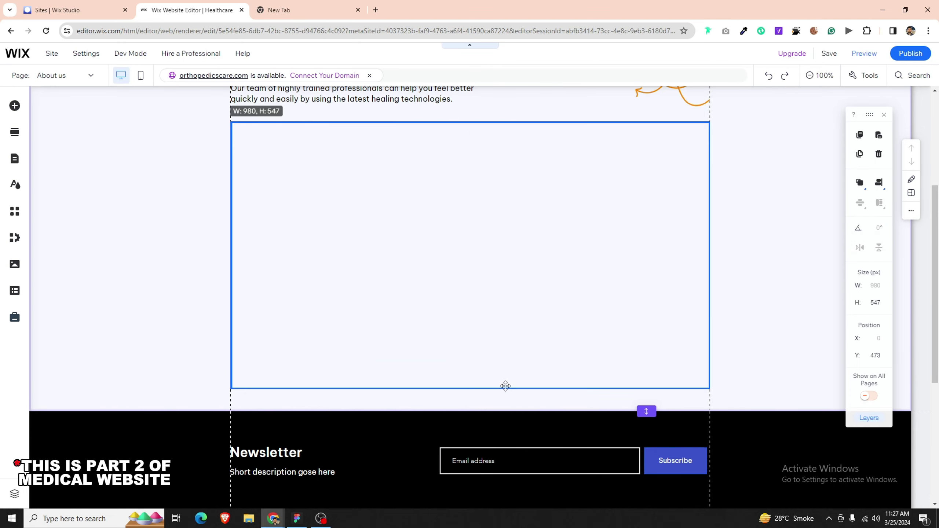
Step: Switch to Figma and export the dental room image, Rectangle 38, as a PNG
{"action": "left_click", "coordinate": [320, 520]}
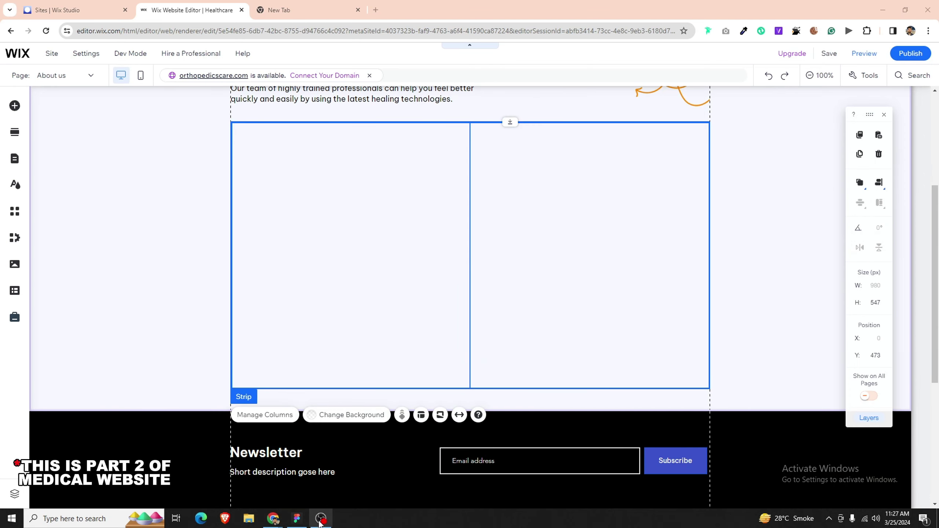
{"action": "left_click", "coordinate": [302, 526]}
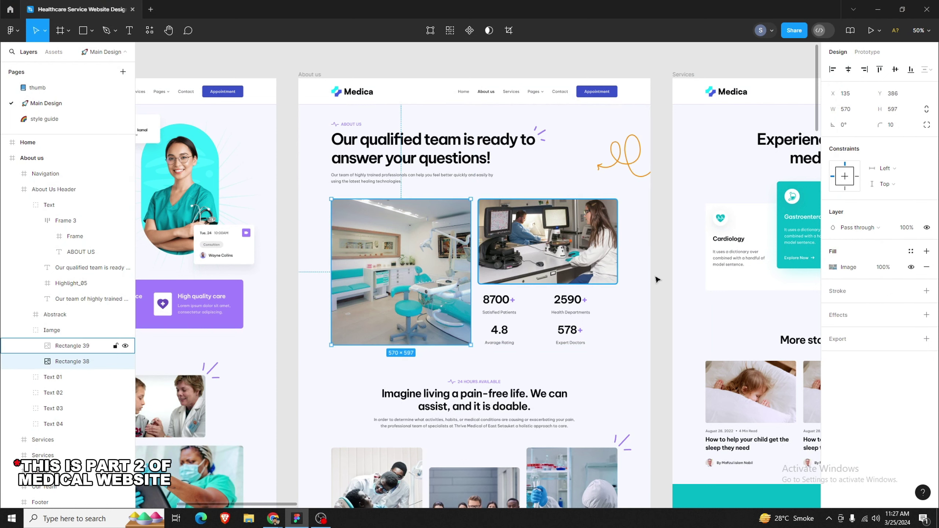
{"action": "left_click", "coordinate": [837, 340]}
{"action": "left_click", "coordinate": [877, 374]}
{"action": "key", "text": "Return"}
Step: Export the laboratory image, Rectangle 39, as a PNG at 1x
{"action": "left_click", "coordinate": [602, 246]}
{"action": "left_click", "coordinate": [833, 267]}
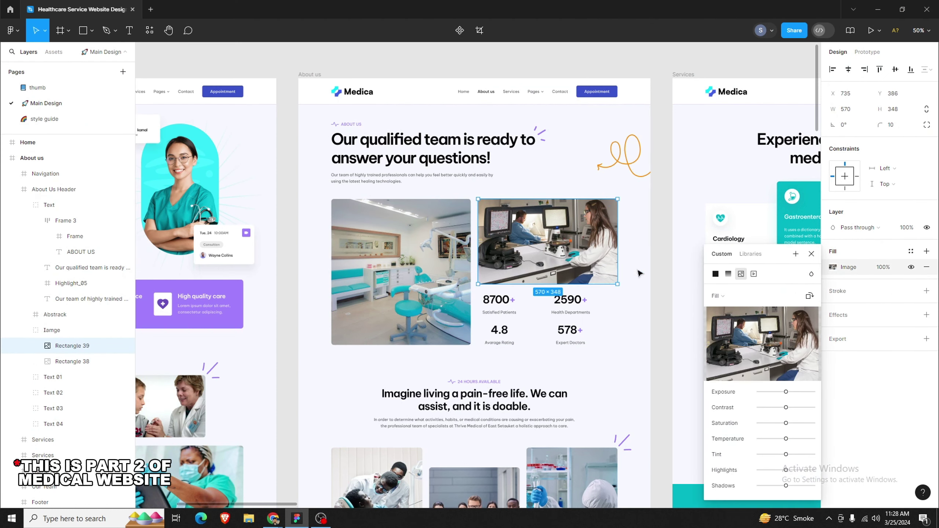
{"action": "left_click", "coordinate": [834, 269]}
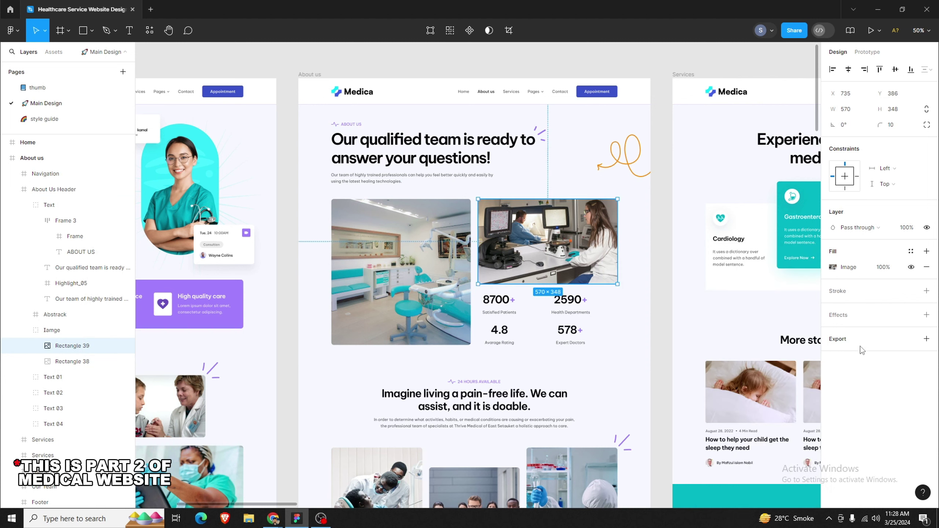
{"action": "left_click", "coordinate": [876, 374]}
{"action": "key", "text": "Return"}
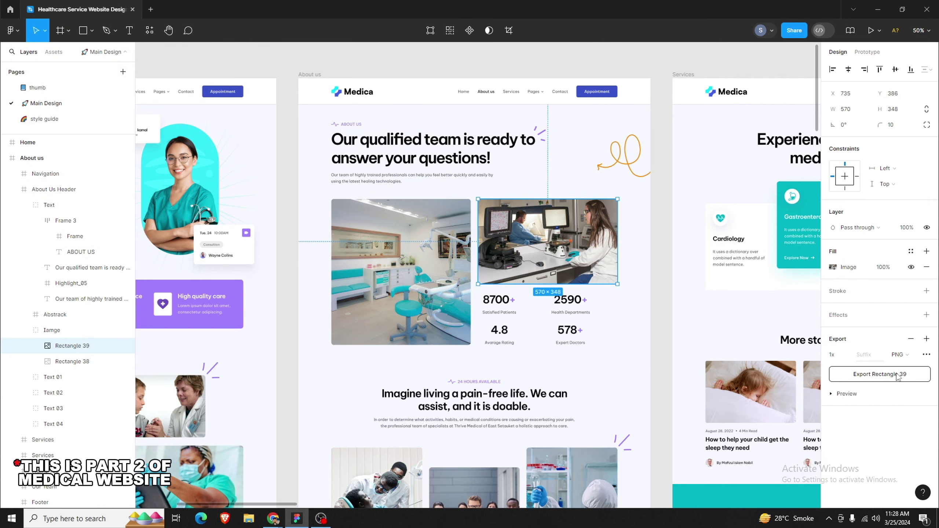
{"action": "left_click", "coordinate": [546, 317]}
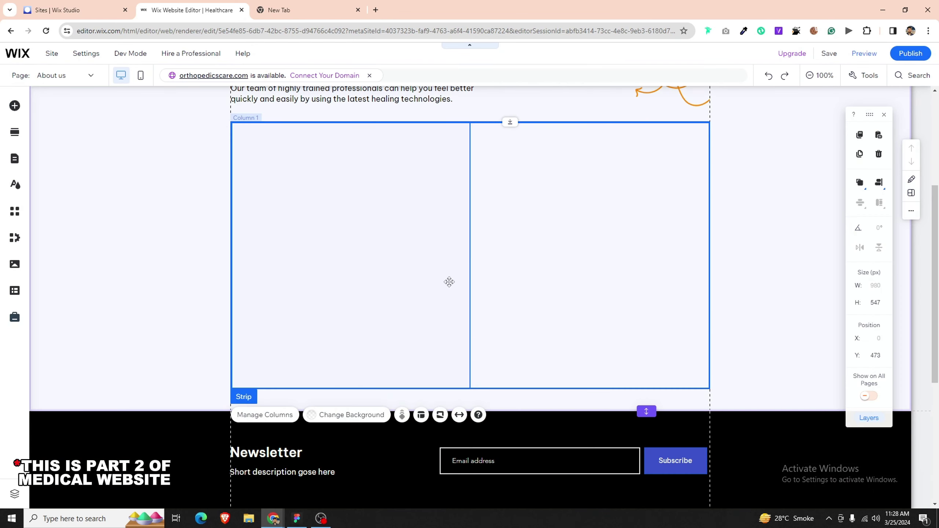
Step: In the Wix editor, upload Rectangle 38 and Rectangle 39 from the new web healthcare folder to the site files
{"action": "left_click", "coordinate": [447, 281]}
{"action": "left_click", "coordinate": [15, 108]}
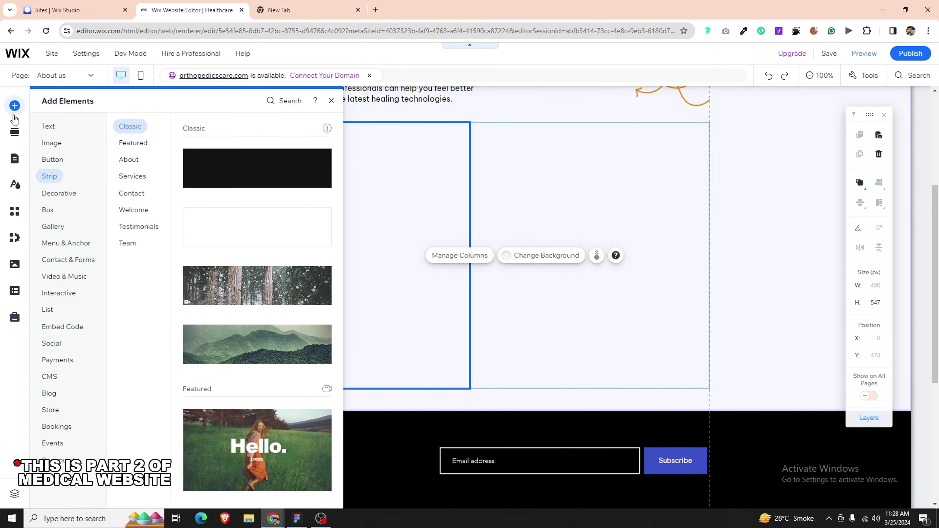
{"action": "left_click", "coordinate": [50, 144]}
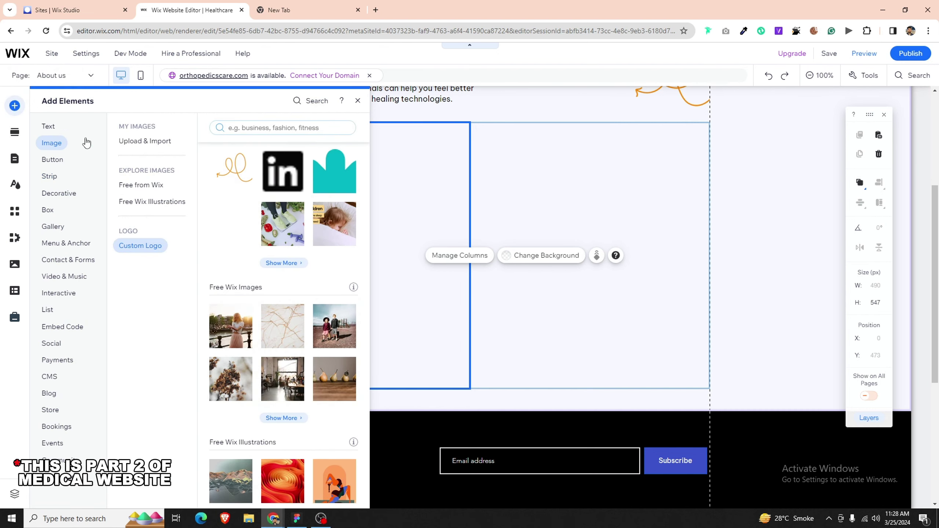
{"action": "scroll", "coordinate": [211, 339], "scroll_direction": "up", "scroll_amount": 3}
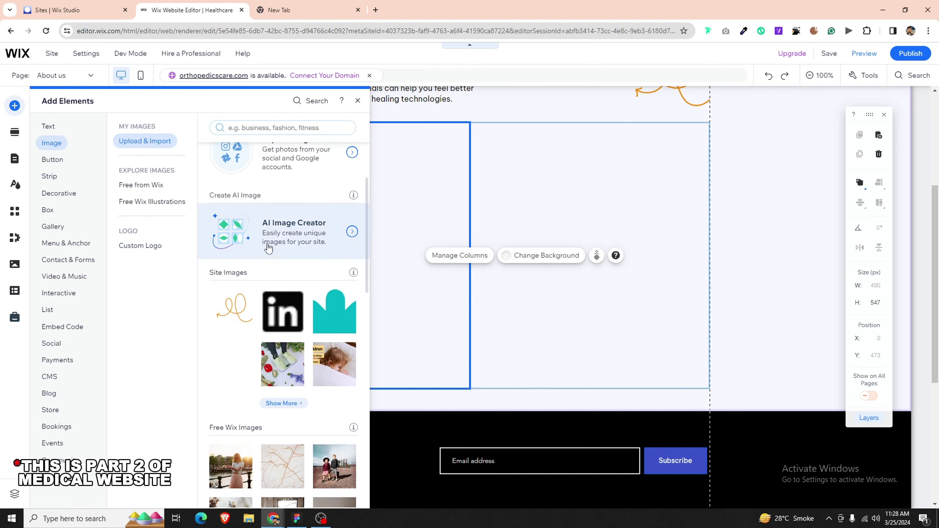
{"action": "scroll", "coordinate": [270, 222], "scroll_direction": "up", "scroll_amount": 3}
{"action": "left_click", "coordinate": [283, 185]}
{"action": "left_click", "coordinate": [509, 299]}
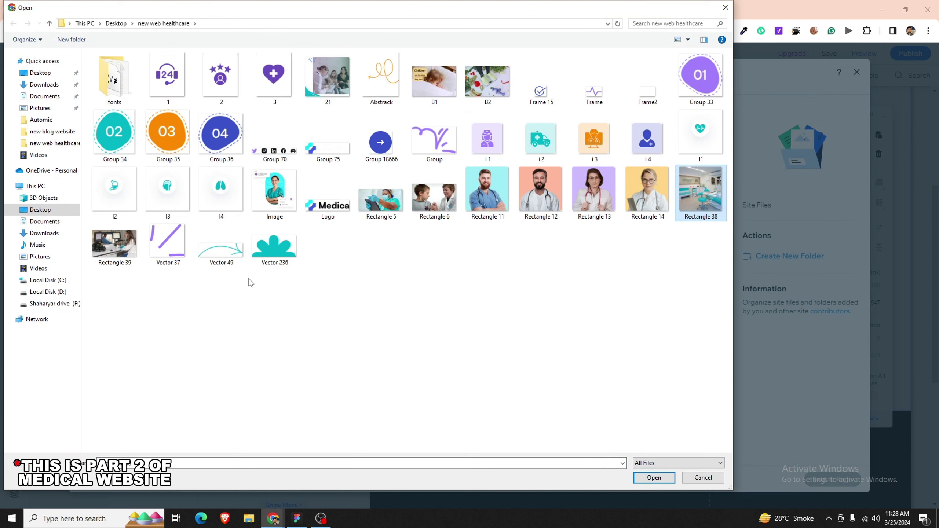
{"action": "key", "text": "Return"}
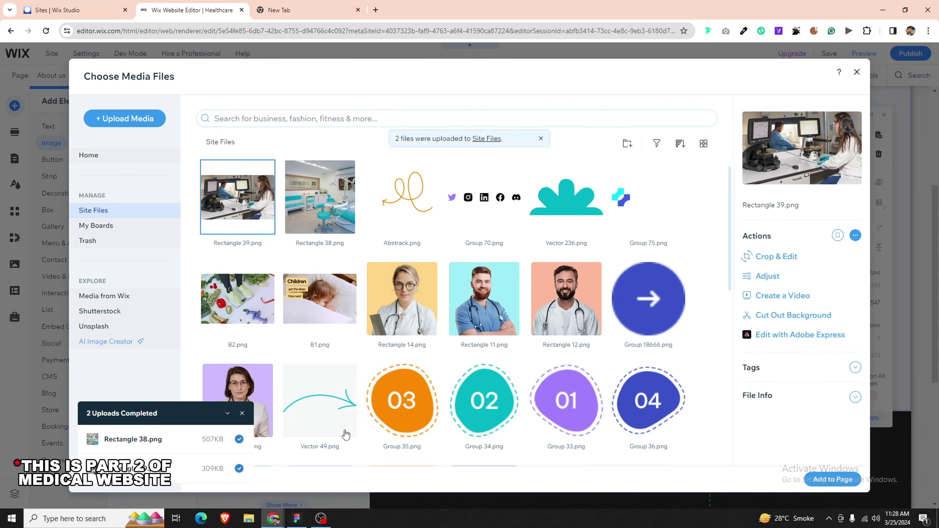
Step: Add Rectangle 39.png to the page, place it in the strip's second column and shrink it to about 442 × 270 px
{"action": "left_click", "coordinate": [844, 484]}
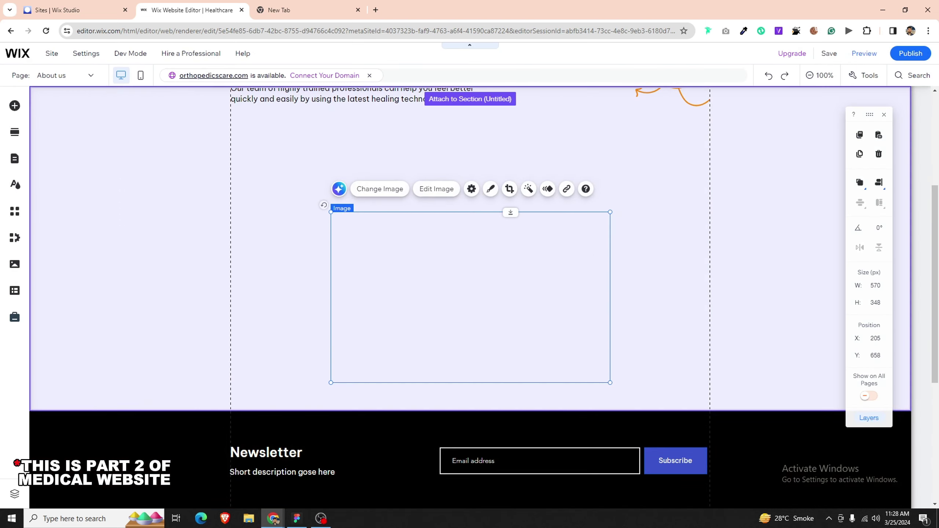
{"action": "left_click_drag", "start_coordinate": [440, 292], "coordinate": [522, 225]}
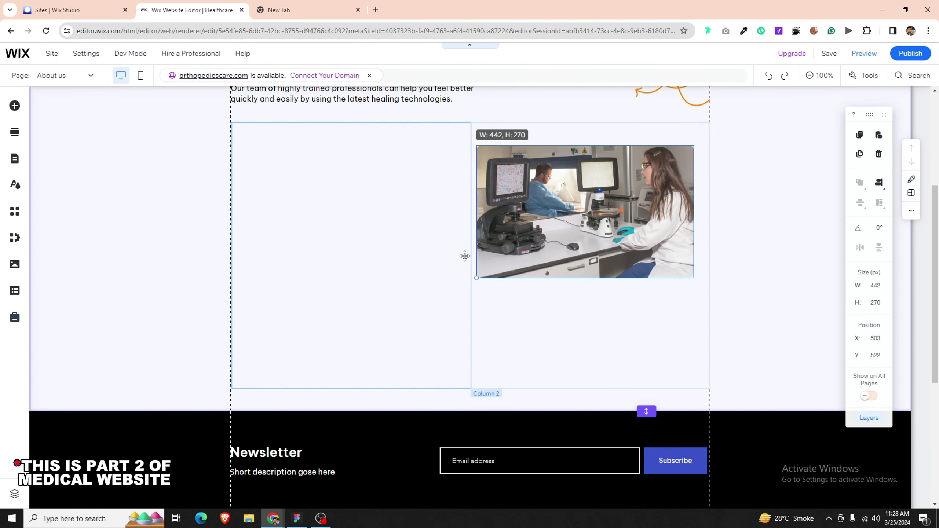
{"action": "mouse_move", "coordinate": [544, 231]}
{"action": "left_mouse_down"}
{"action": "mouse_move", "coordinate": [548, 221]}
{"action": "mouse_move", "coordinate": [548, 231]}
{"action": "left_mouse_up"}
Step: Enlarge the laboratory image to about 465 × 284 px and position it near the top of the second column
{"action": "left_click_drag", "start_coordinate": [480, 281], "coordinate": [478, 288]}
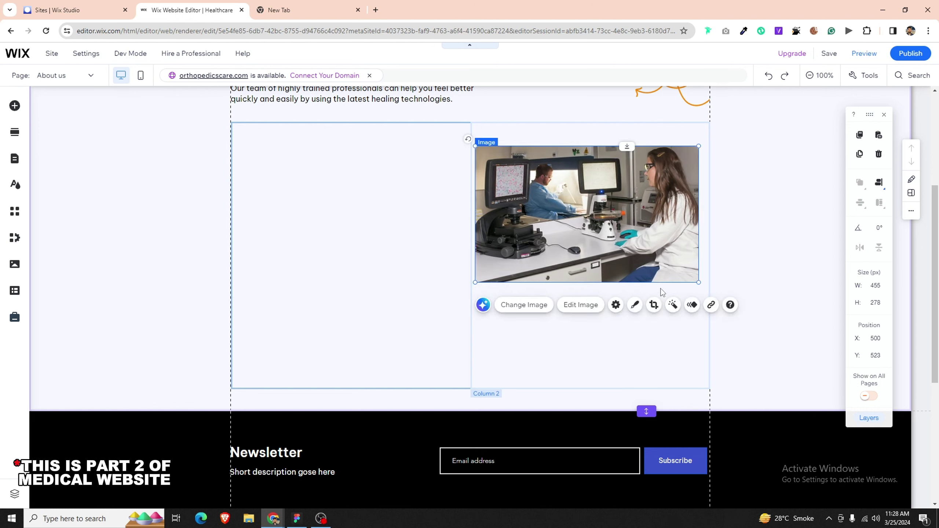
{"action": "left_click_drag", "start_coordinate": [699, 282], "coordinate": [705, 285]}
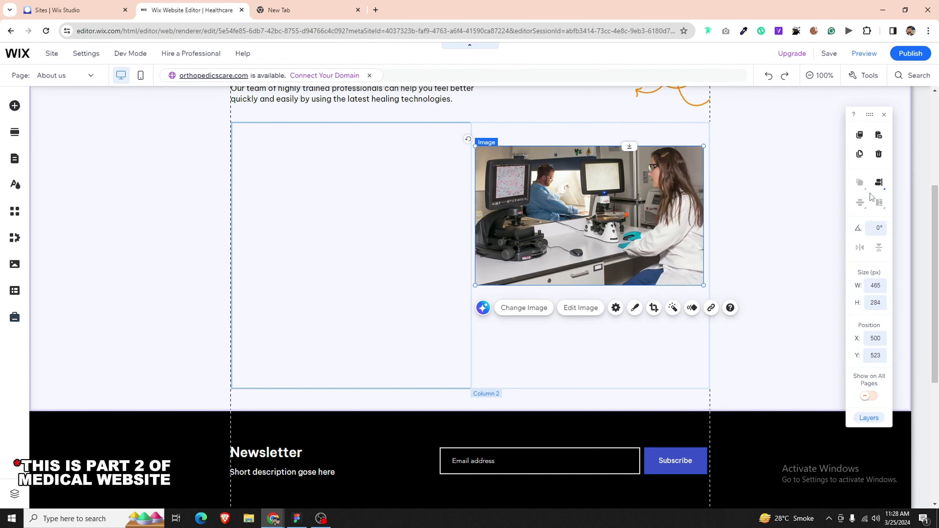
{"action": "left_click", "coordinate": [879, 182]}
{"action": "left_click_drag", "start_coordinate": [666, 219], "coordinate": [666, 212]}
Step: Add the uploaded dental clinic image to the strip's first column and shrink it to about 454 × 476 px
{"action": "left_click", "coordinate": [344, 290]}
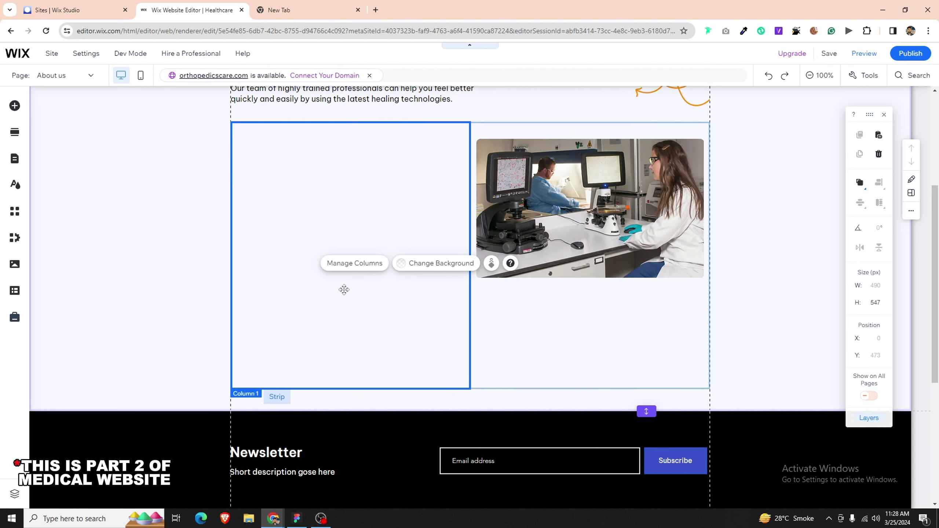
{"action": "left_click", "coordinate": [14, 106]}
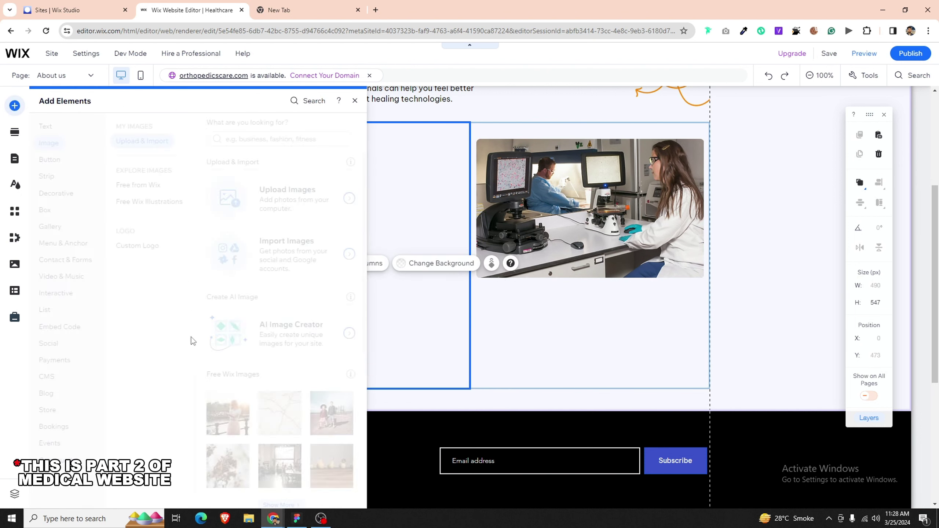
{"action": "scroll", "coordinate": [265, 324], "scroll_direction": "down", "scroll_amount": 5}
{"action": "scroll", "coordinate": [265, 324], "scroll_direction": "up", "scroll_amount": 5}
{"action": "left_click_drag", "start_coordinate": [281, 267], "coordinate": [324, 260]}
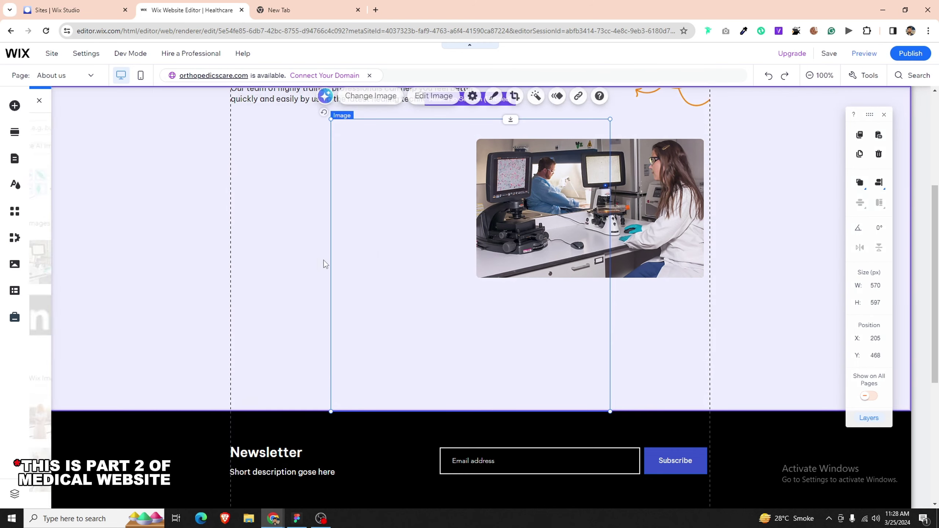
{"action": "left_click_drag", "start_coordinate": [411, 265], "coordinate": [315, 265]}
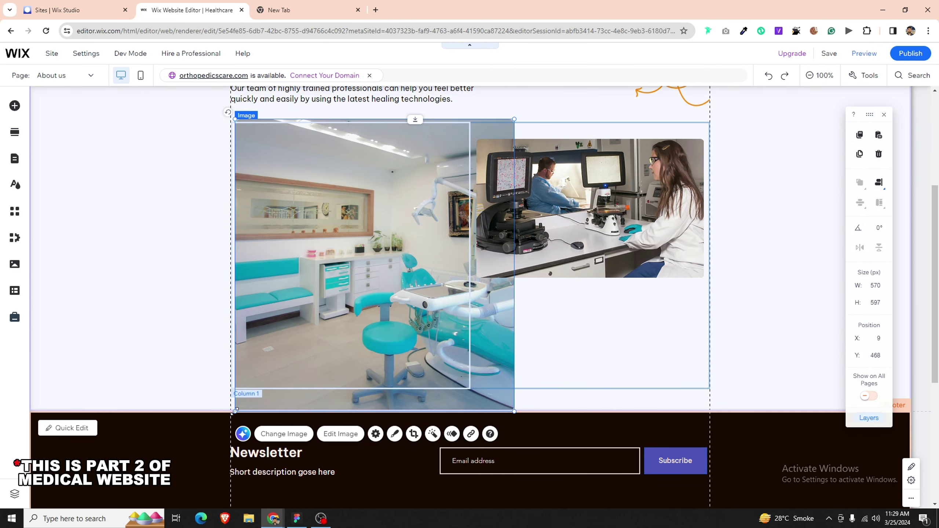
{"action": "left_click_drag", "start_coordinate": [235, 411], "coordinate": [292, 351]}
{"action": "left_click_drag", "start_coordinate": [381, 299], "coordinate": [328, 309]}
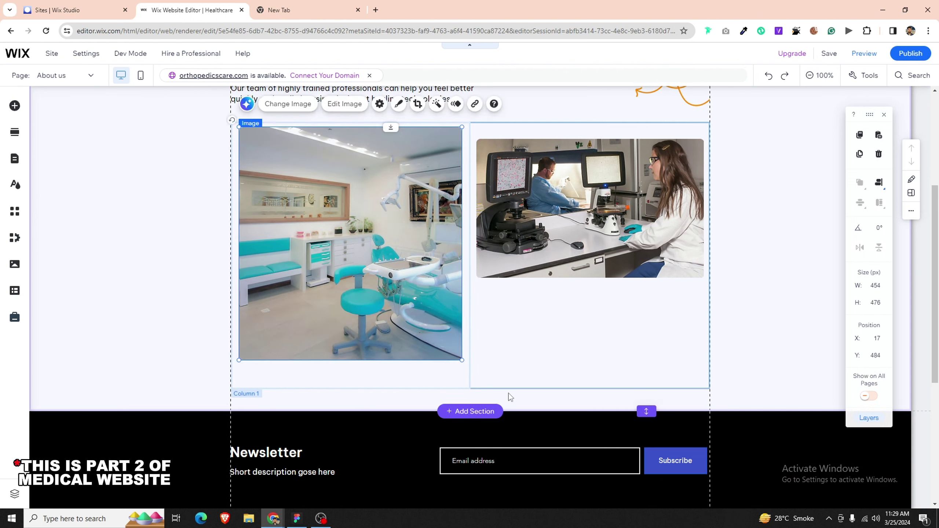
Step: Enlarge the dental clinic image to about 473 × 495 px and center it vertically in the first column
{"action": "left_click_drag", "start_coordinate": [463, 359], "coordinate": [468, 366]}
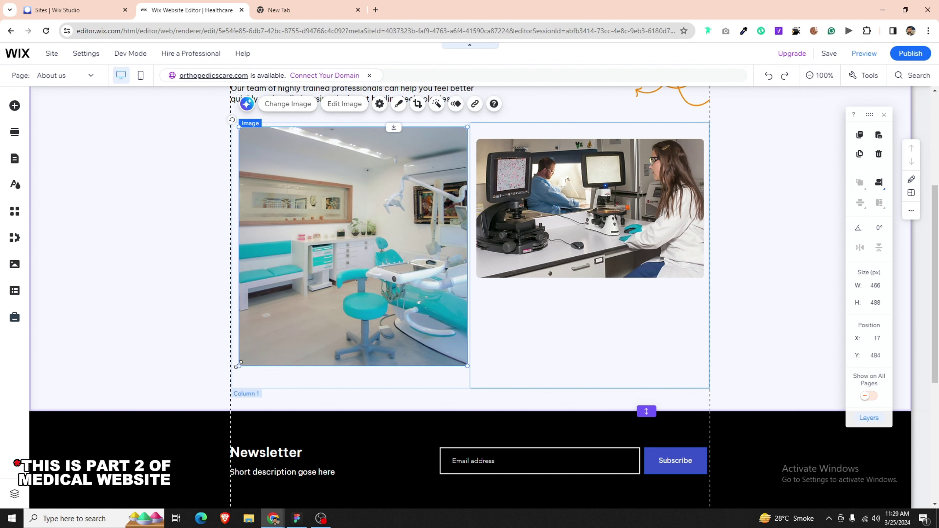
{"action": "left_click_drag", "start_coordinate": [238, 364], "coordinate": [236, 369]}
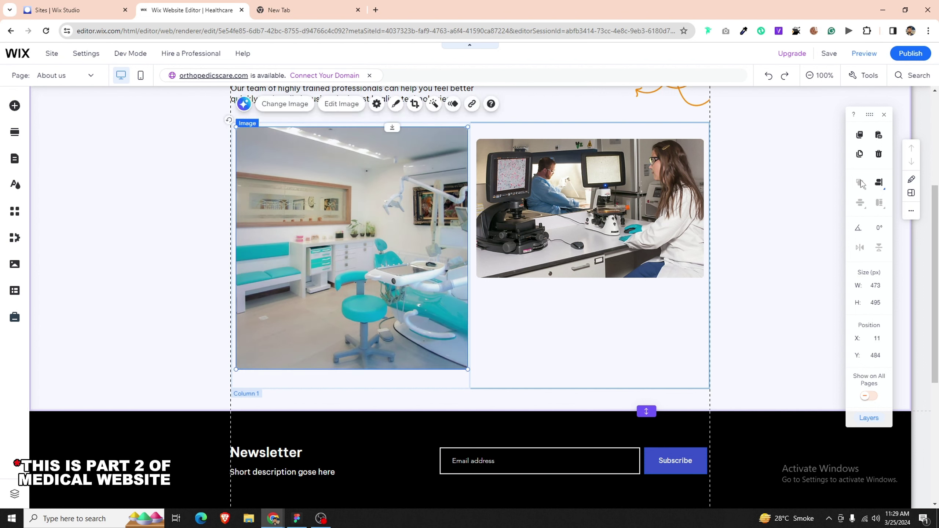
{"action": "left_click", "coordinate": [877, 184]}
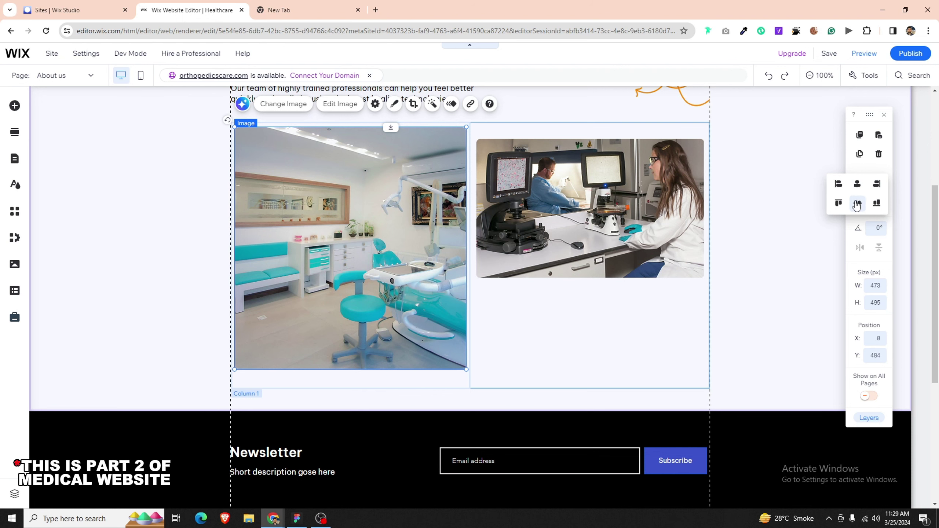
{"action": "left_click", "coordinate": [858, 205]}
{"action": "left_click", "coordinate": [751, 264]}
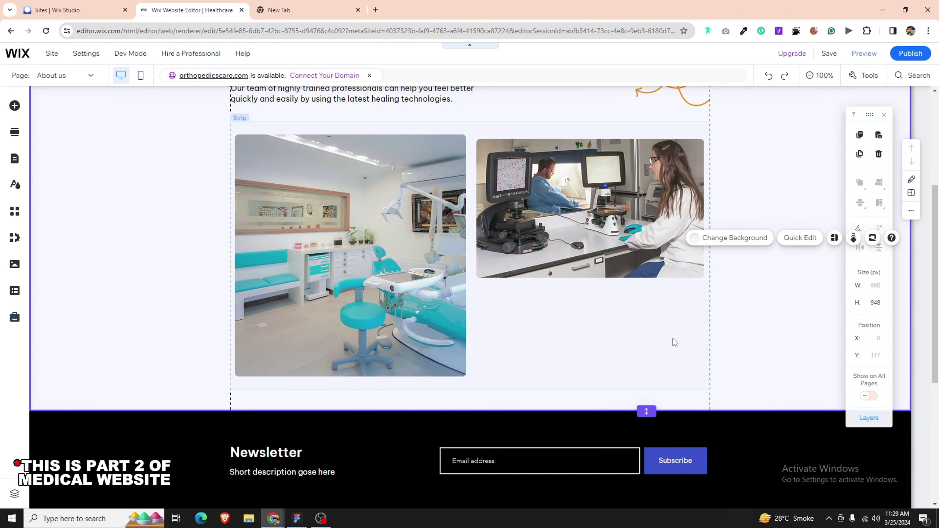
Step: Move the laboratory image up slightly so its top edge lines up with the dental clinic image
{"action": "left_click", "coordinate": [631, 337]}
{"action": "left_click", "coordinate": [520, 308]}
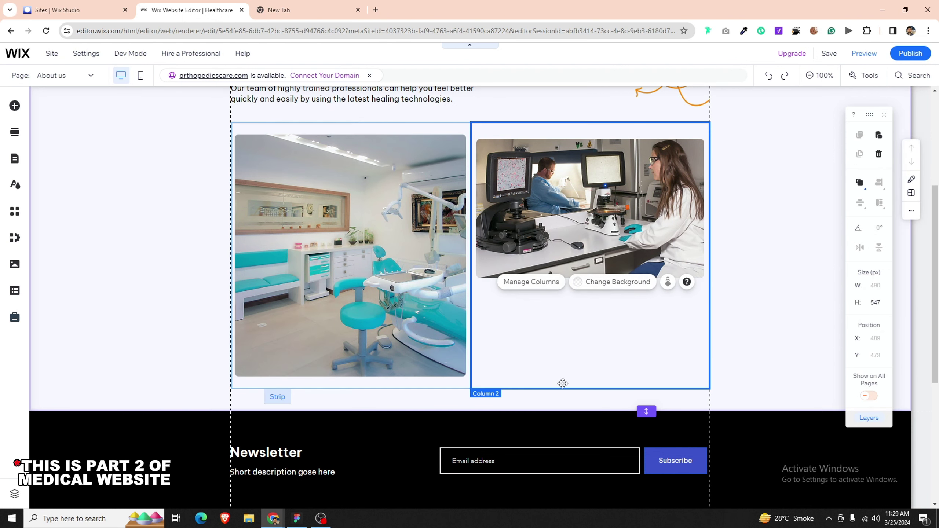
{"action": "left_click", "coordinate": [377, 343]}
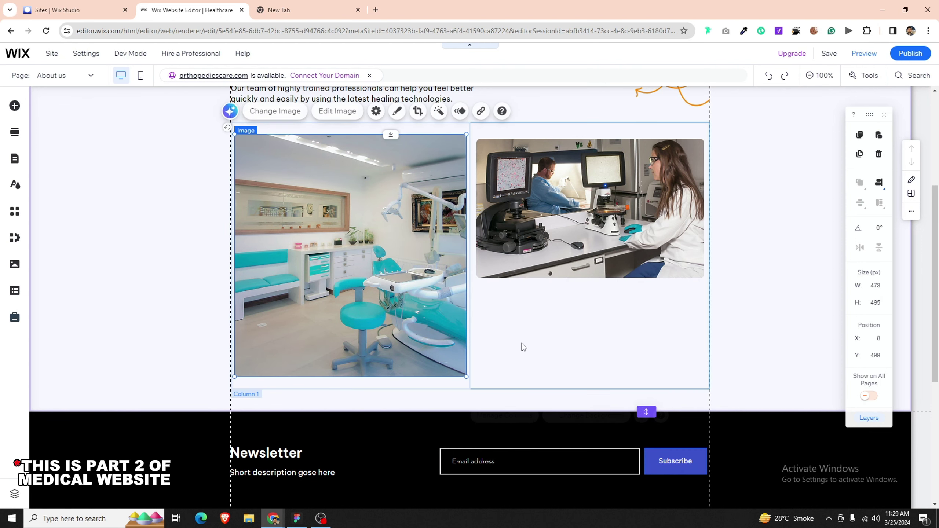
{"action": "left_click", "coordinate": [607, 347]}
{"action": "left_click_drag", "start_coordinate": [607, 273], "coordinate": [607, 267]}
{"action": "left_click", "coordinate": [772, 221]}
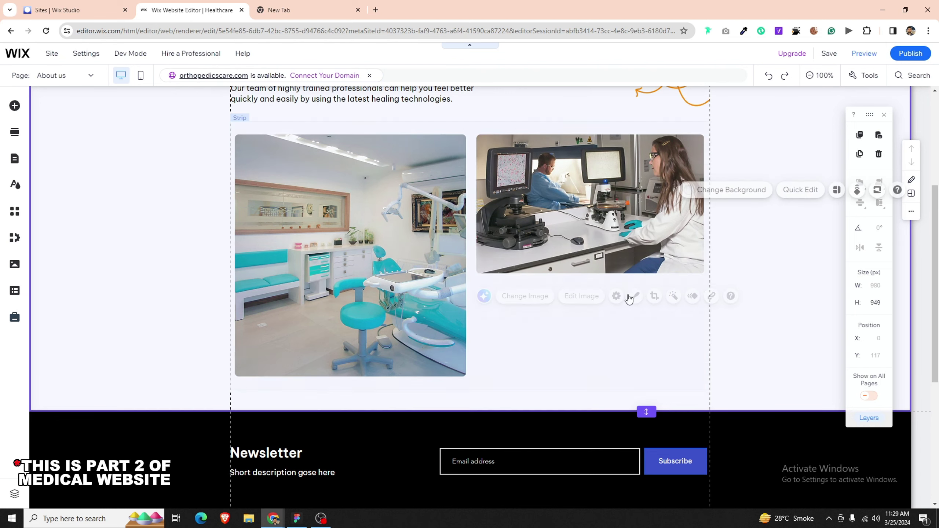
Step: Switch to Figma and select the 8700+ figure under the laboratory image in the About us header
{"action": "left_click", "coordinate": [297, 519]}
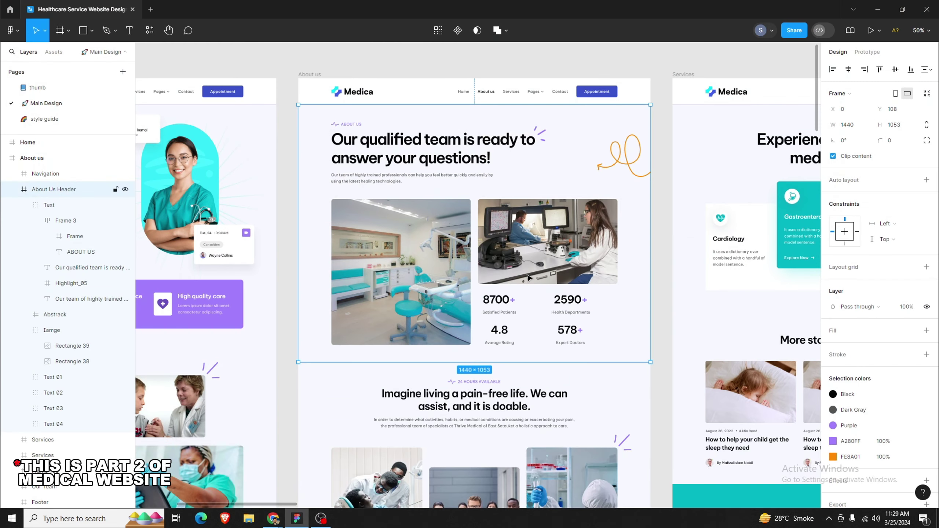
{"action": "left_click", "coordinate": [506, 303]}
{"action": "left_click", "coordinate": [504, 302]}
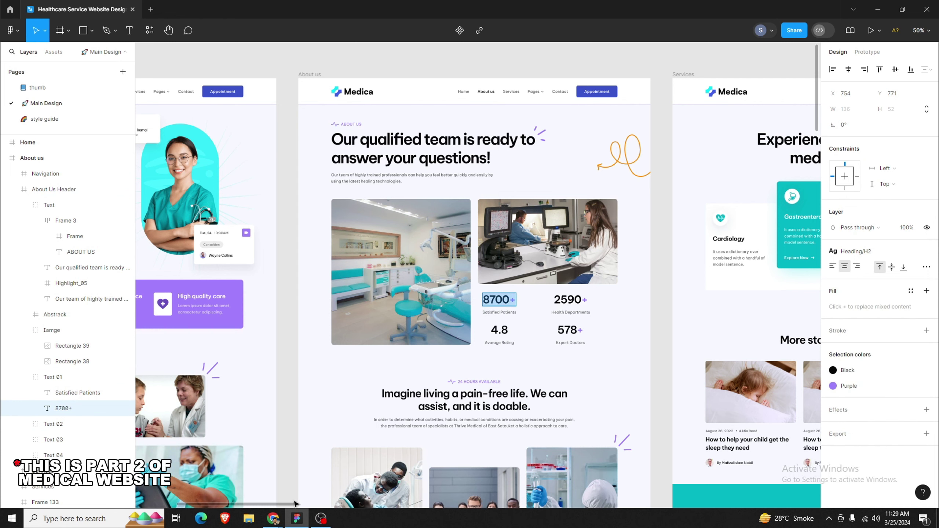
{"action": "left_click", "coordinate": [297, 519]}
Step: In the Wix editor, add a Heading 5 text below the laboratory image in the second column, reading "8700+"
{"action": "left_click", "coordinate": [540, 301]}
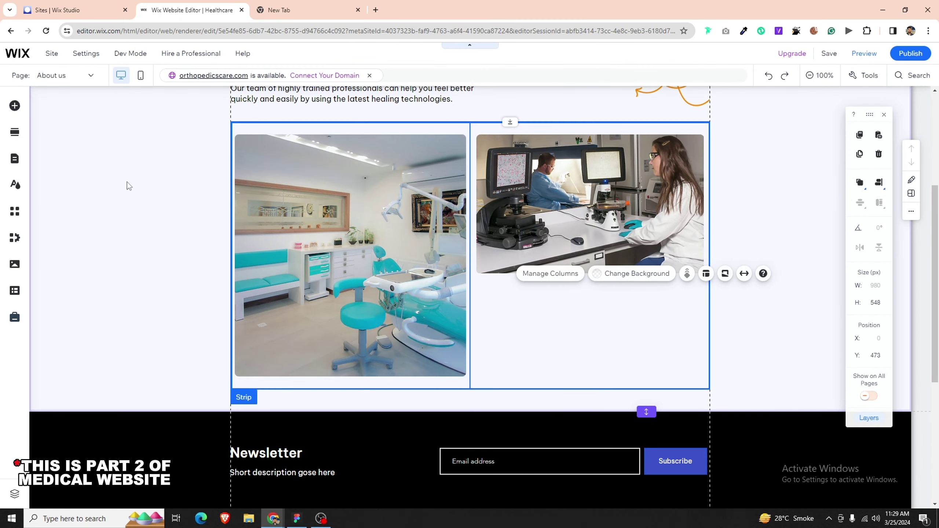
{"action": "left_click", "coordinate": [14, 106]}
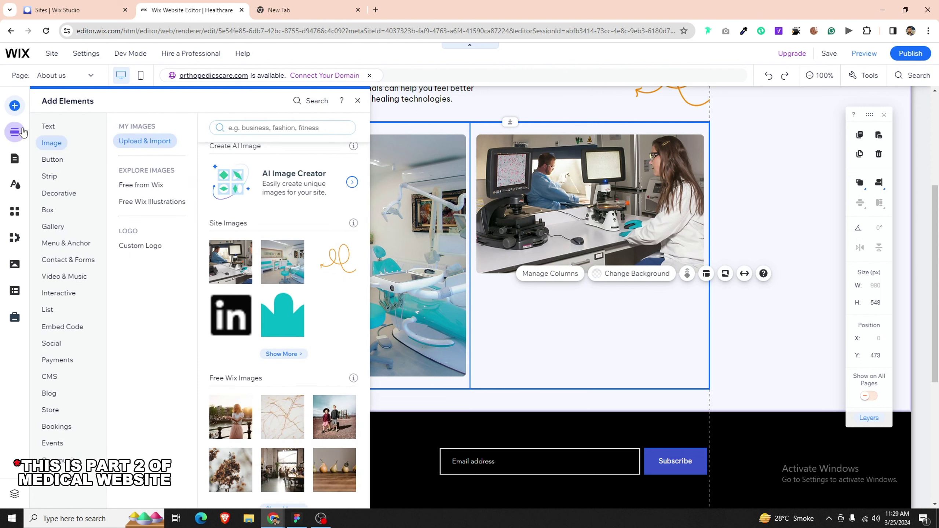
{"action": "left_click", "coordinate": [48, 126]}
{"action": "scroll", "coordinate": [329, 267], "scroll_direction": "down", "scroll_amount": 4}
{"action": "scroll", "coordinate": [268, 258], "scroll_direction": "up", "scroll_amount": 6}
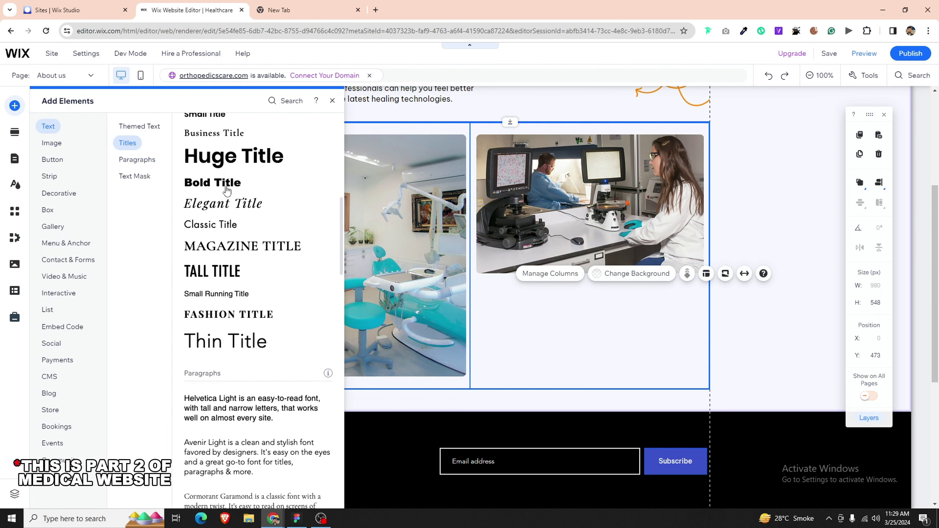
{"action": "scroll", "coordinate": [225, 203], "scroll_direction": "up", "scroll_amount": 8}
{"action": "left_click_drag", "start_coordinate": [222, 231], "coordinate": [550, 295]}
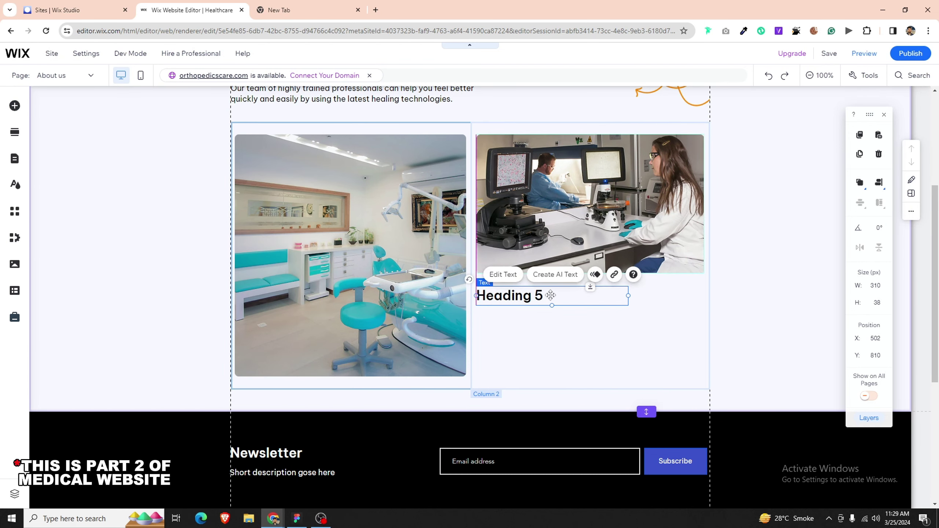
{"action": "double_click", "coordinate": [551, 295]}
{"action": "type", "text": "8700+"}
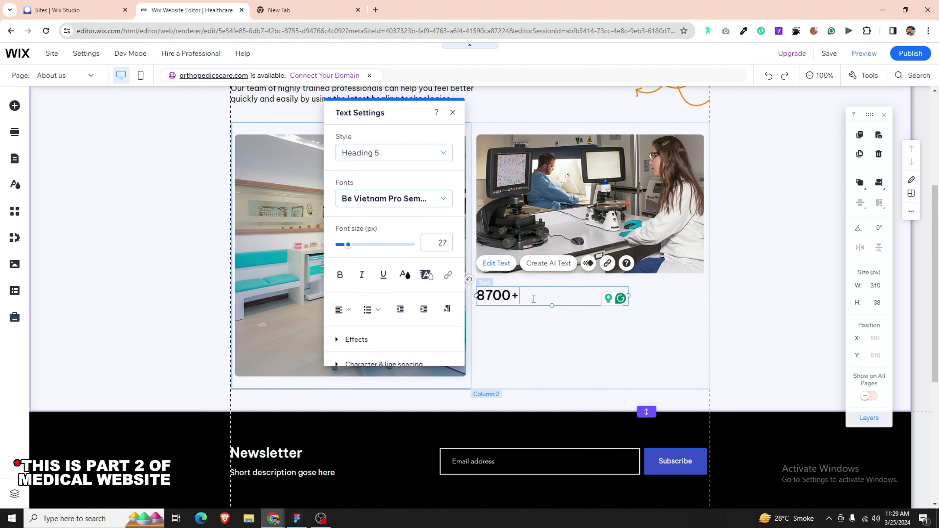
Step: Color the plus sign of the 8700+ heading purple (#A280FF) and narrow its text box to about 98 px
{"action": "left_click", "coordinate": [406, 276]}
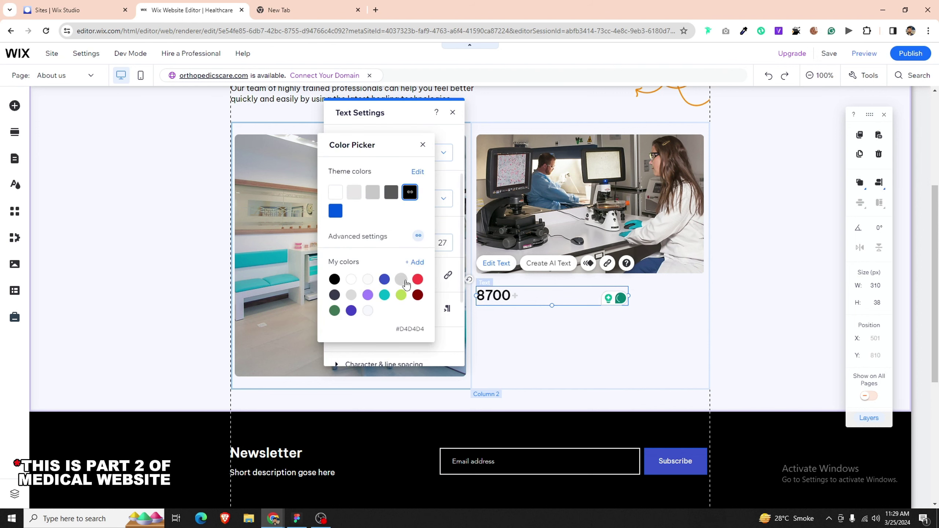
{"action": "left_click", "coordinate": [633, 366]}
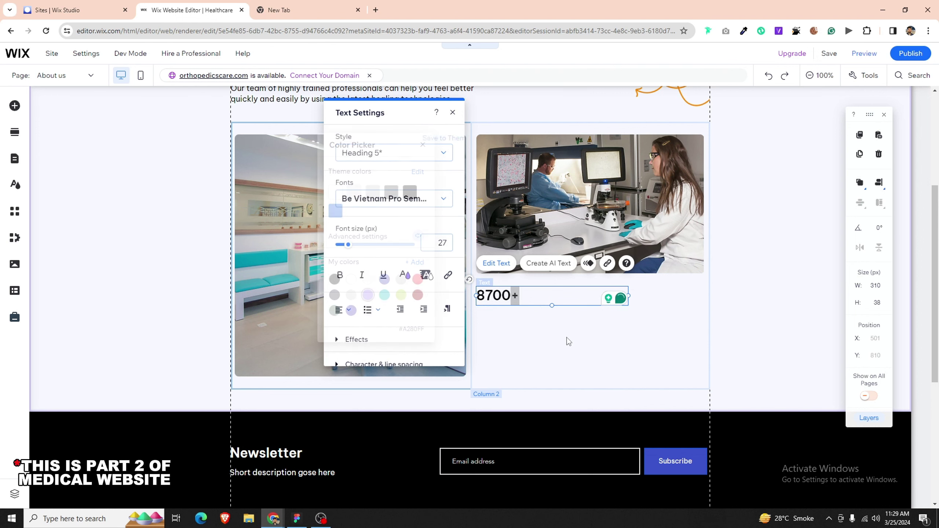
{"action": "left_click", "coordinate": [634, 366]}
{"action": "left_click", "coordinate": [614, 296]}
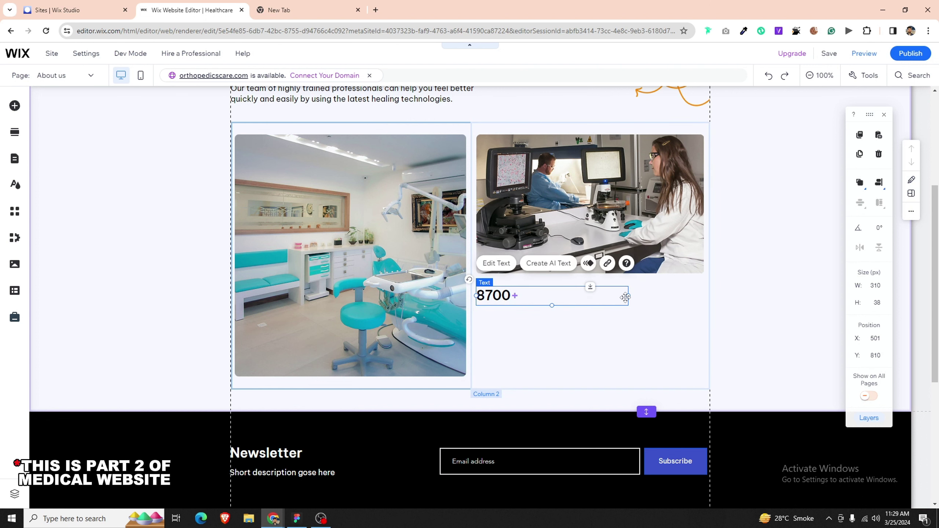
{"action": "left_click_drag", "start_coordinate": [626, 297], "coordinate": [526, 290]}
Step: Take the 8700+ label from Figma and add it in Wix as a "Satisfied Patients" paragraph beneath the heading, about 129 px wide
{"action": "key", "text": "alt+Tab"}
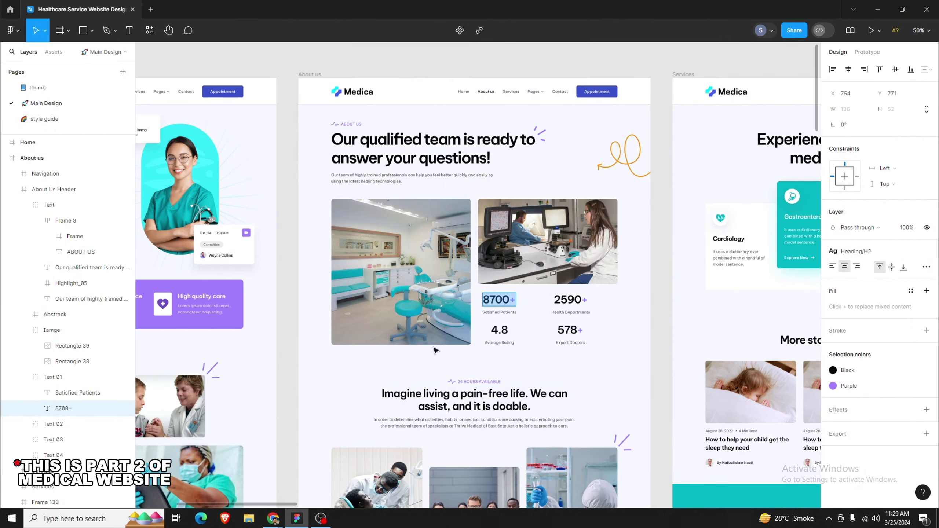
{"action": "left_click", "coordinate": [503, 313]}
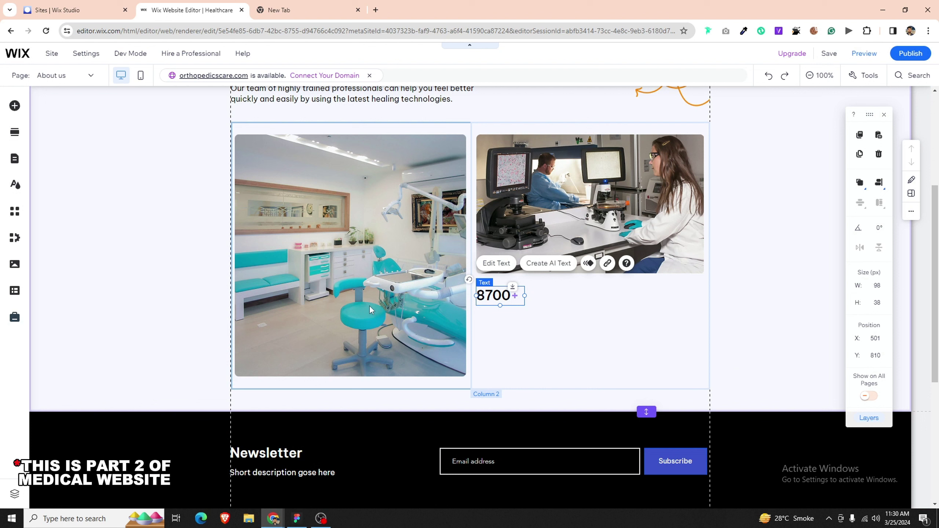
{"action": "key", "text": "Escape"}
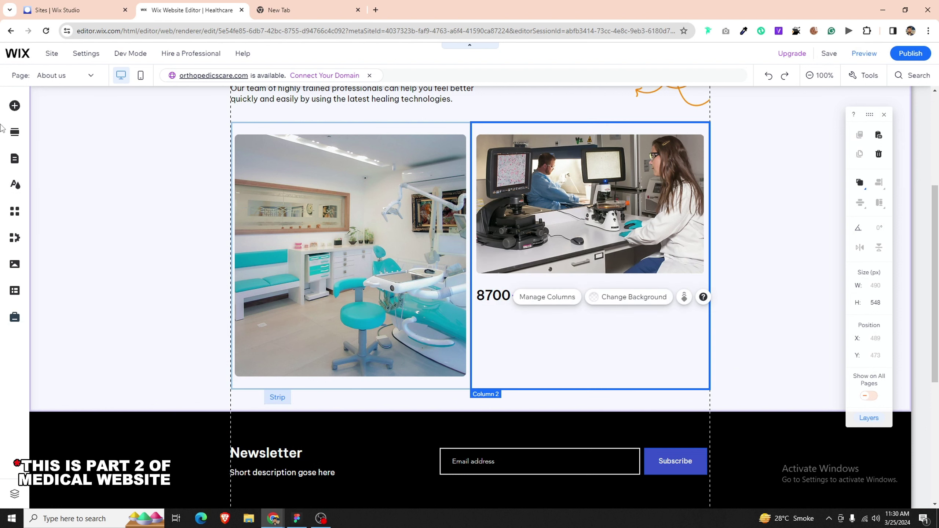
{"action": "left_click", "coordinate": [13, 106]}
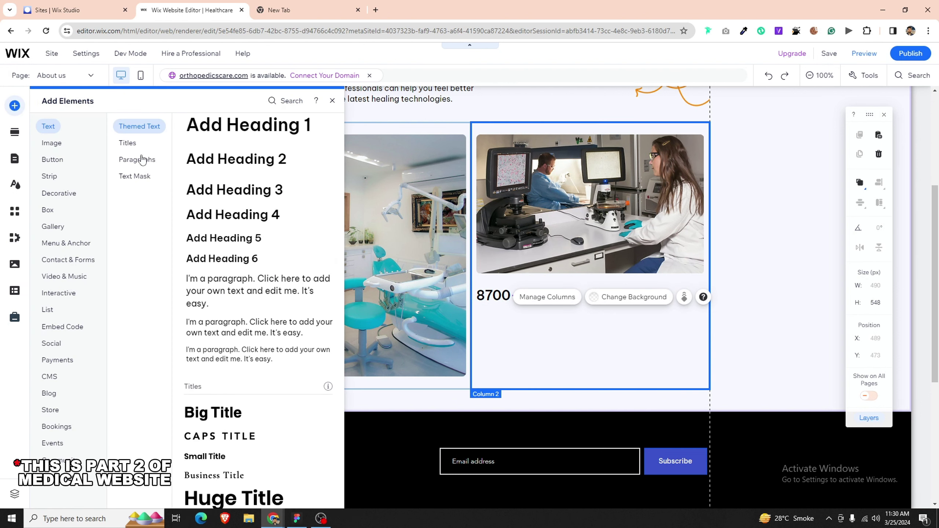
{"action": "left_click_drag", "start_coordinate": [244, 320], "coordinate": [520, 315]}
{"action": "type", "text": "Satisfied Patients"}
{"action": "left_click", "coordinate": [556, 351]}
{"action": "left_click", "coordinate": [629, 315]}
{"action": "left_click_drag", "start_coordinate": [629, 314], "coordinate": [517, 317]}
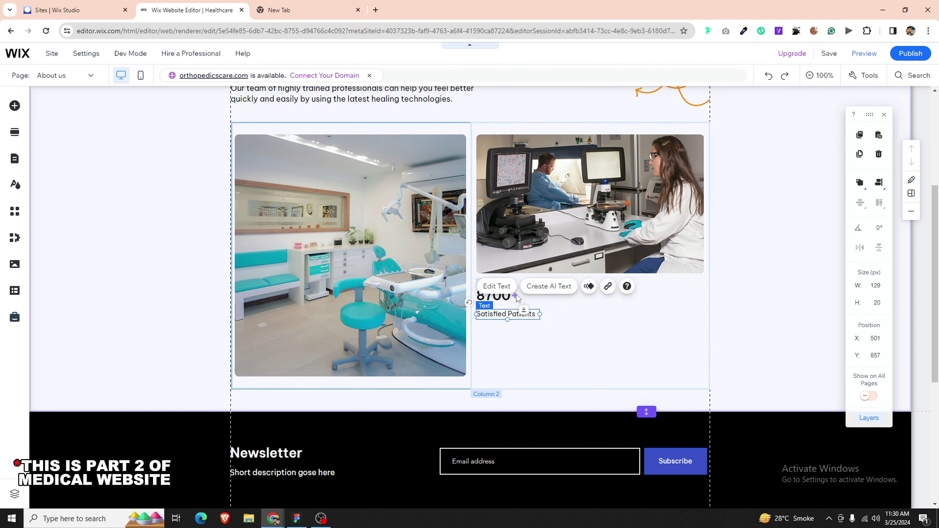
Step: Group the 8700+ heading with its Satisfied Patients label and place a copy of the group beside it at about X 792
{"action": "left_click", "coordinate": [515, 304], "text": "shift"}
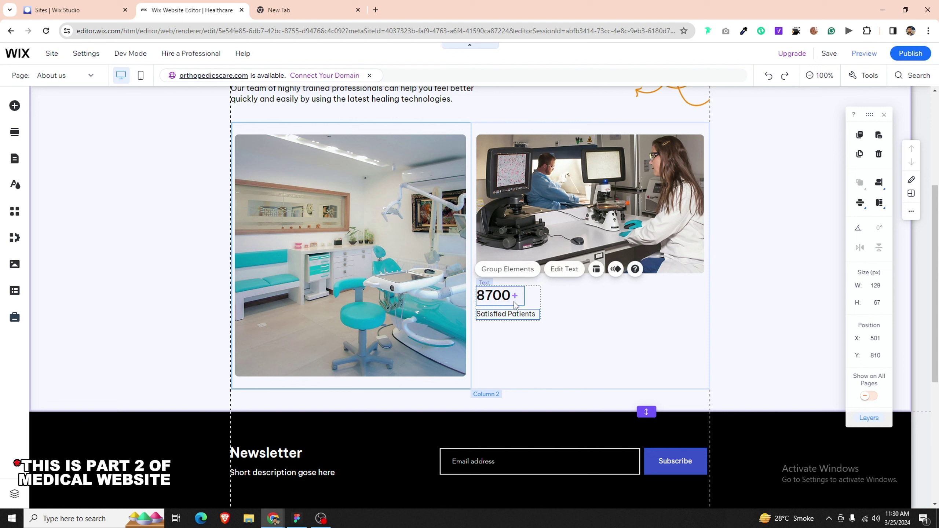
{"action": "left_click", "coordinate": [500, 273]}
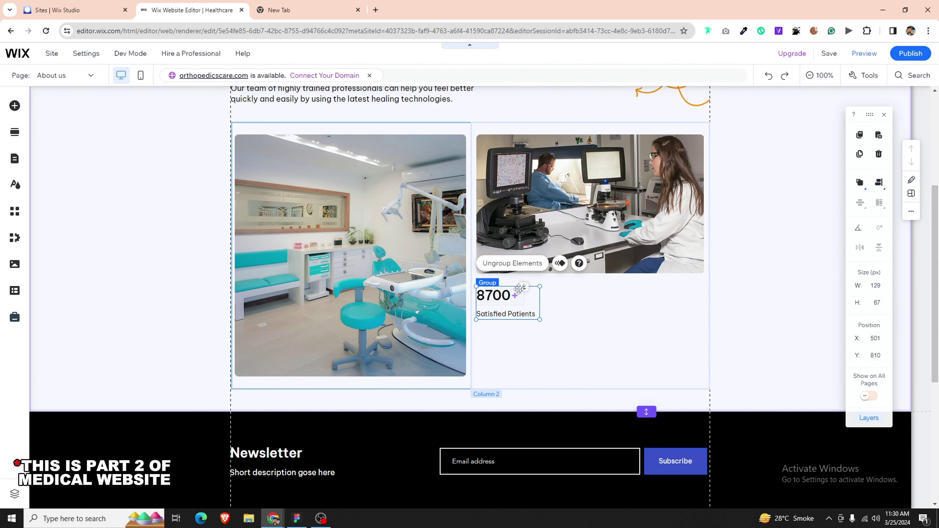
{"action": "left_click", "coordinate": [520, 270]}
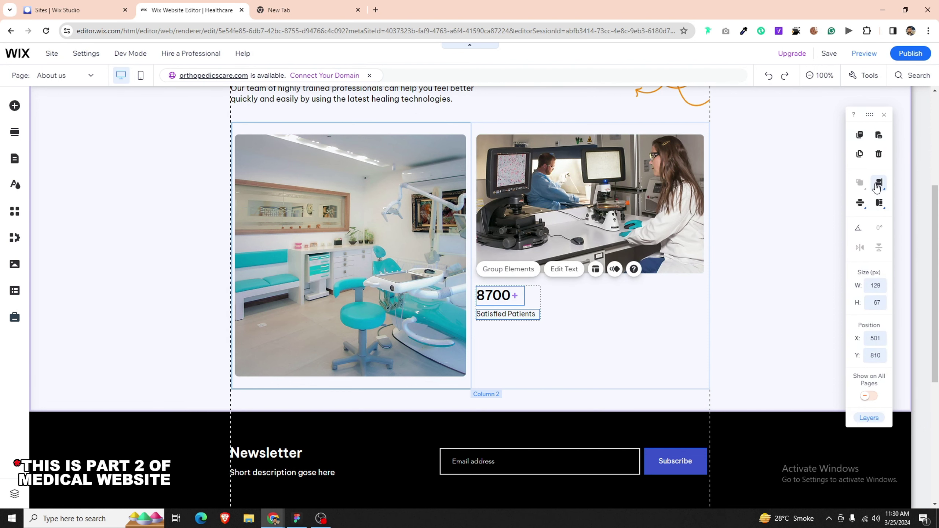
{"action": "mouse_move", "coordinate": [877, 185]}
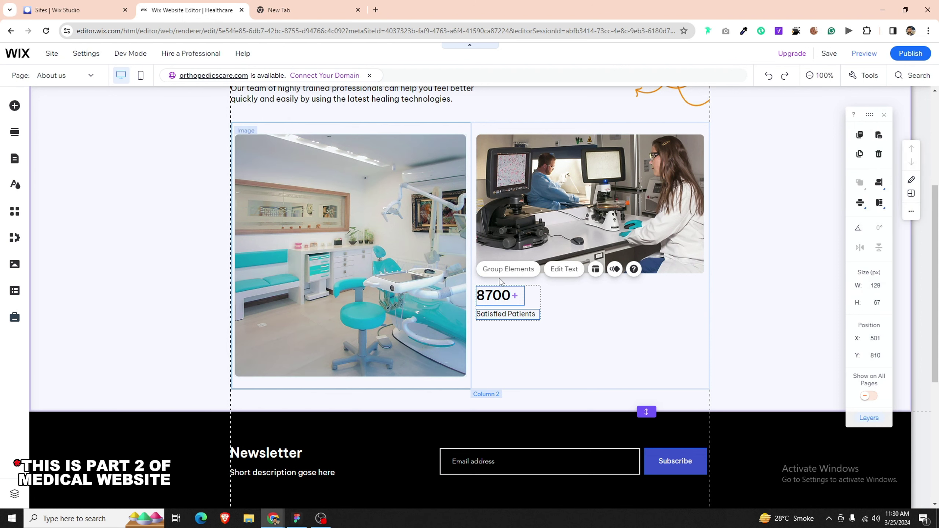
{"action": "left_click", "coordinate": [506, 269]}
{"action": "left_click_drag", "start_coordinate": [515, 307], "coordinate": [646, 296]}
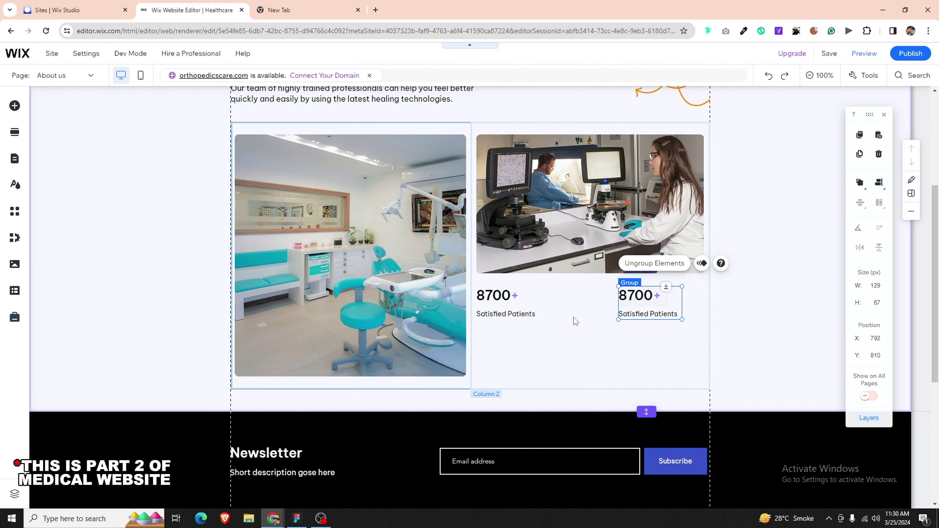
Step: Take the 2590+ figure from the Figma design and use it in Wix as the copied statistic group's heading
{"action": "left_click", "coordinate": [297, 518]}
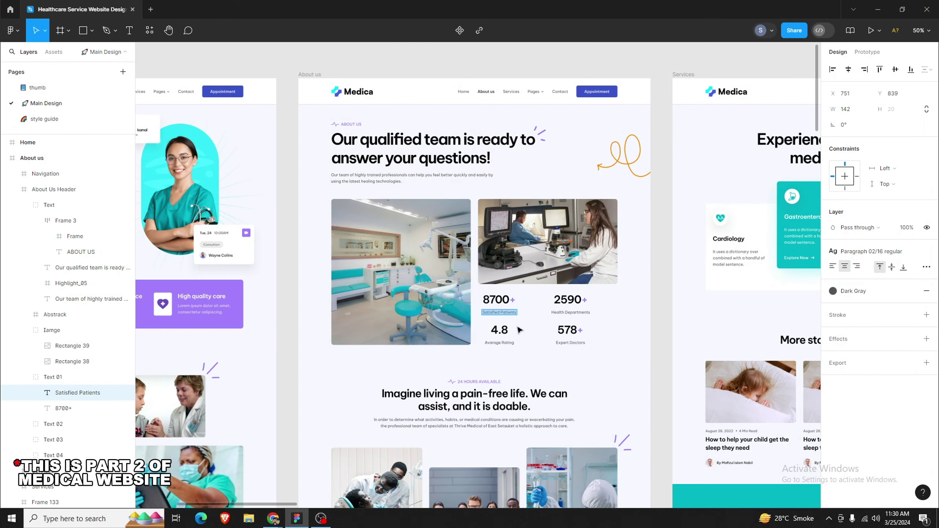
{"action": "left_click", "coordinate": [509, 331]}
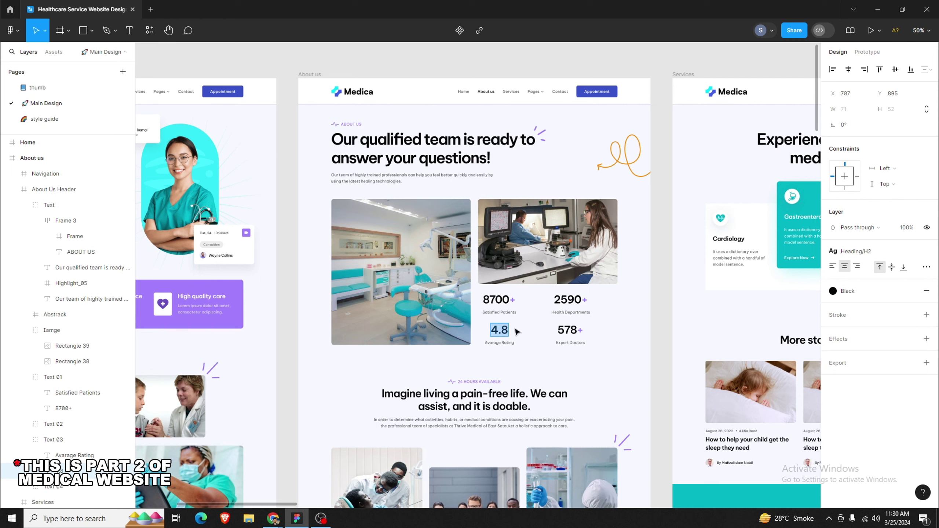
{"action": "left_click", "coordinate": [567, 300]}
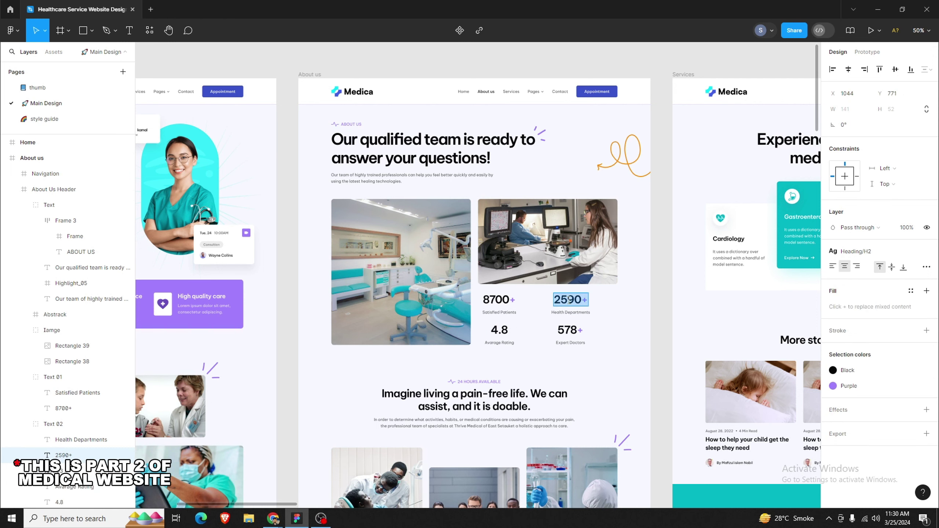
{"action": "left_click", "coordinate": [297, 512]}
{"action": "double_click", "coordinate": [642, 295]}
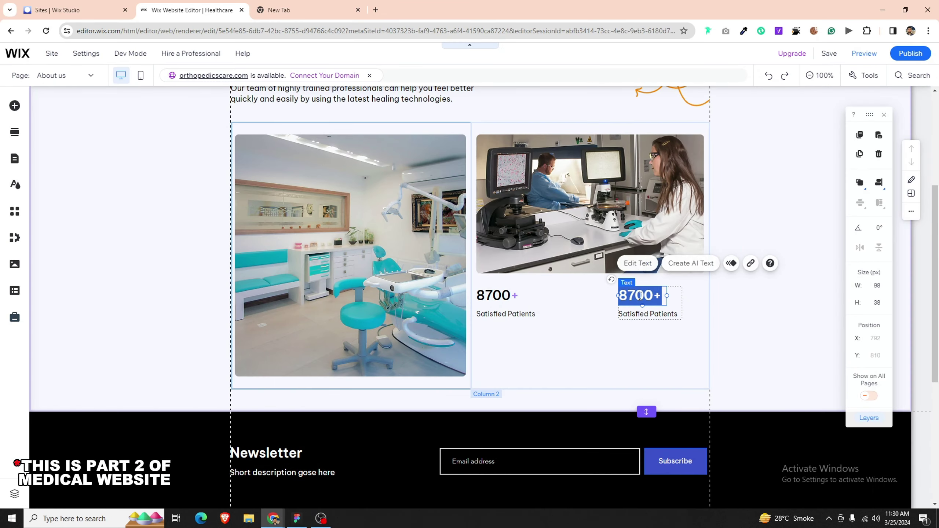
{"action": "type", "text": "2590+"}
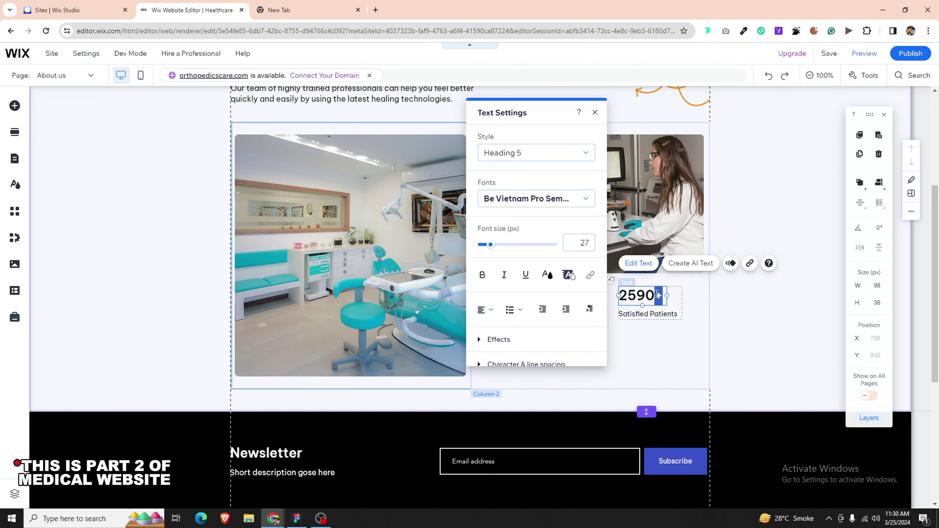
Step: Color the plus sign of the 2590+ heading purple (#A280FF)
{"action": "left_click", "coordinate": [548, 275]}
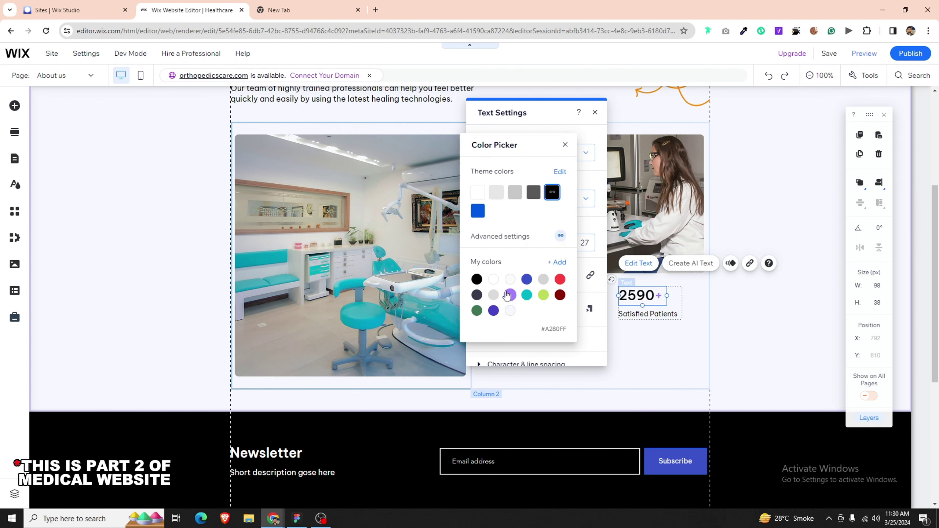
{"action": "key", "text": "Escape"}
{"action": "key", "text": "Escape"}
Step: Replace the Satisfied Patients label under the 2590+ heading with "Expert Doctors" from the Figma design
{"action": "key", "text": "alt+Tab"}
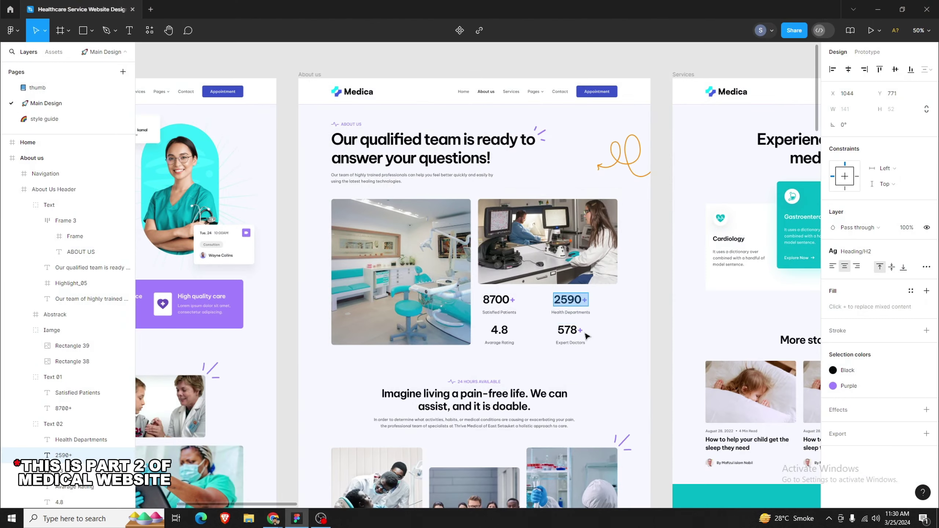
{"action": "left_click", "coordinate": [580, 341]}
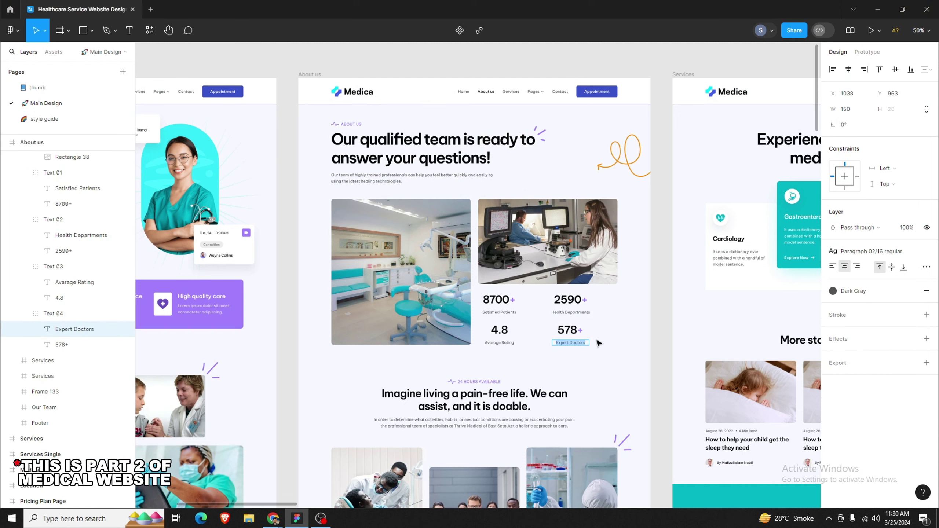
{"action": "key", "text": "alt+Tab"}
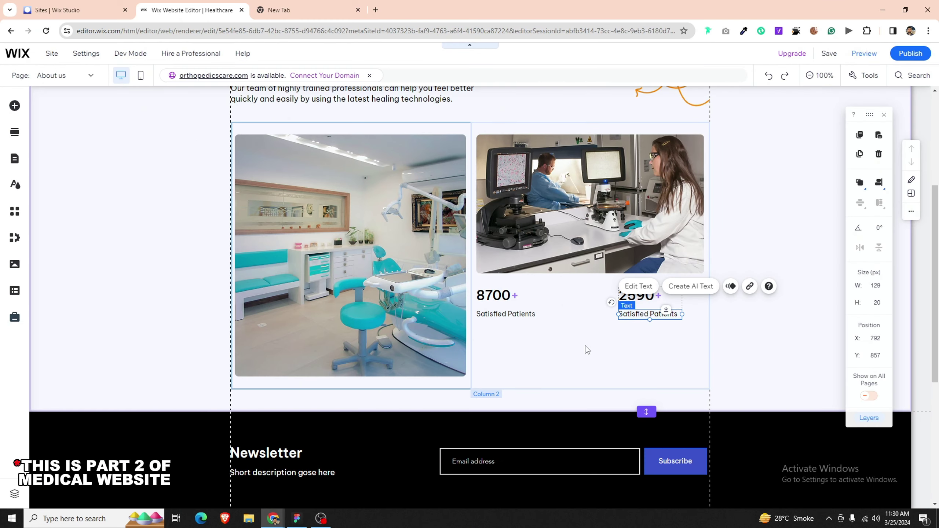
{"action": "double_click", "coordinate": [631, 314]}
{"action": "type", "text": "Expert Doctors"}
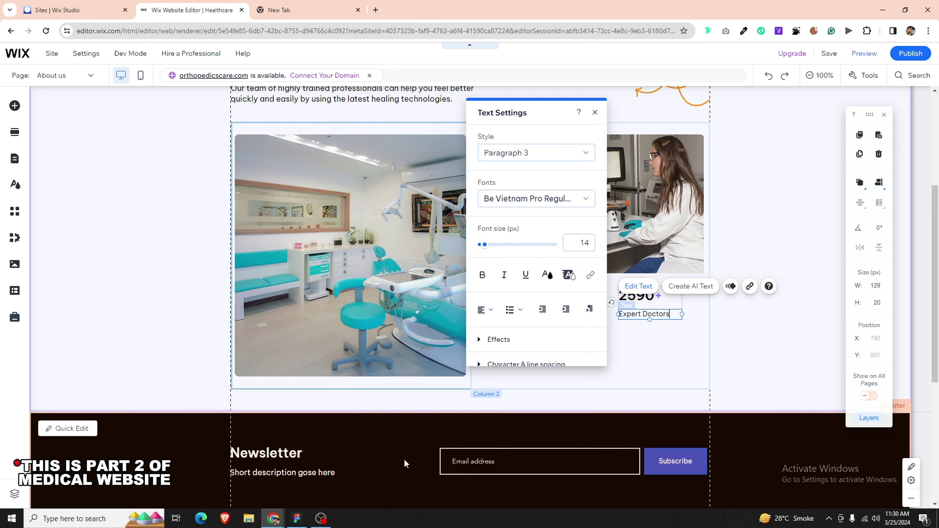
{"action": "left_click", "coordinate": [550, 375]}
Step: Copy the label beneath 2590+ in Figma and change the matching label in Wix to "Health Departments"
{"action": "key", "text": "alt+Tab"}
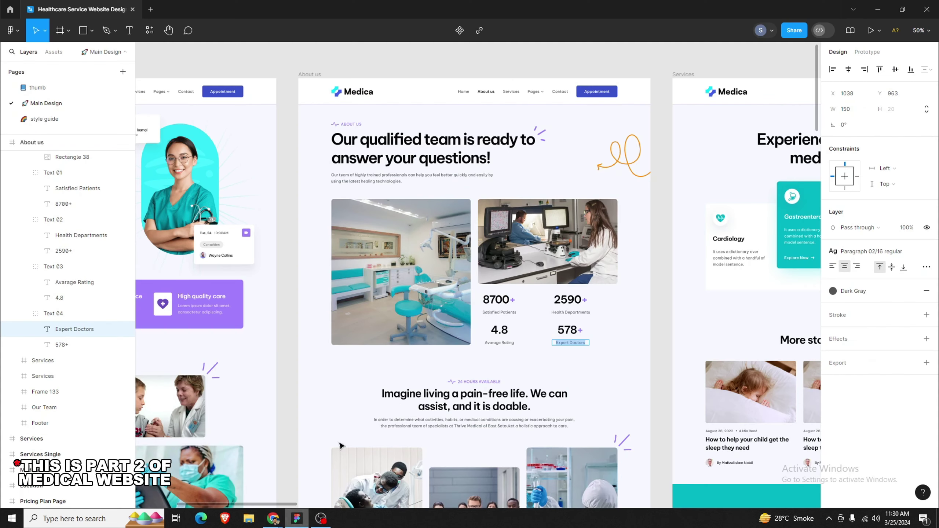
{"action": "left_click", "coordinate": [561, 311]}
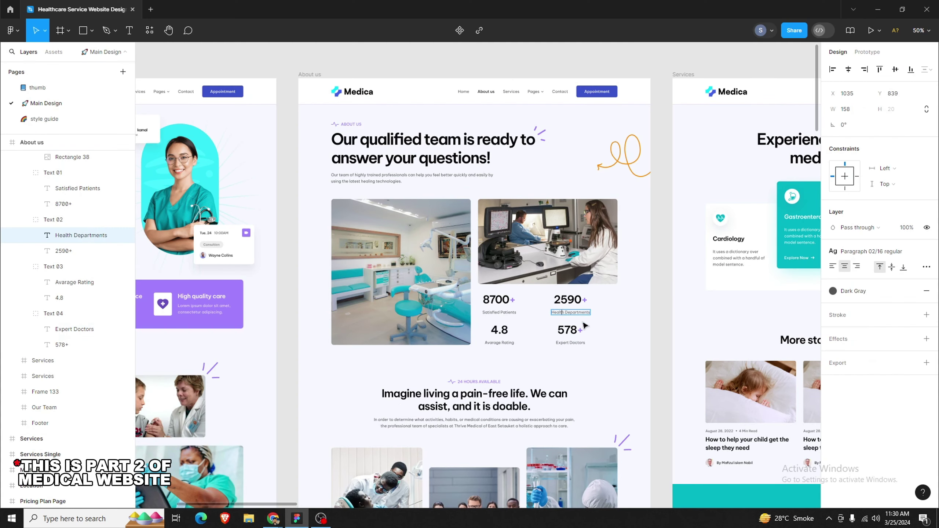
{"action": "right_click", "coordinate": [577, 313]}
{"action": "left_click", "coordinate": [566, 312]}
{"action": "right_click", "coordinate": [583, 313]}
{"action": "left_click", "coordinate": [549, 332]}
{"action": "left_click", "coordinate": [309, 522]}
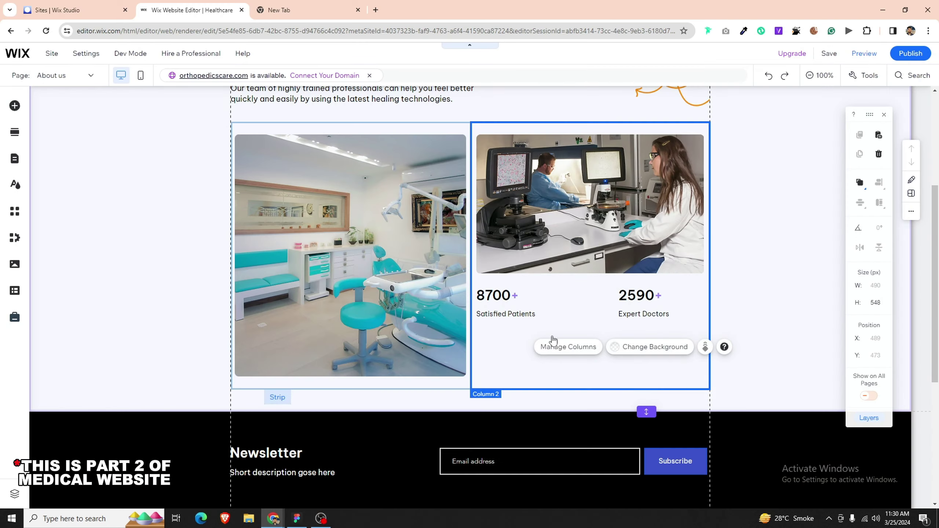
{"action": "left_click", "coordinate": [641, 314]}
{"action": "left_click", "coordinate": [641, 314]}
{"action": "double_click", "coordinate": [640, 314]}
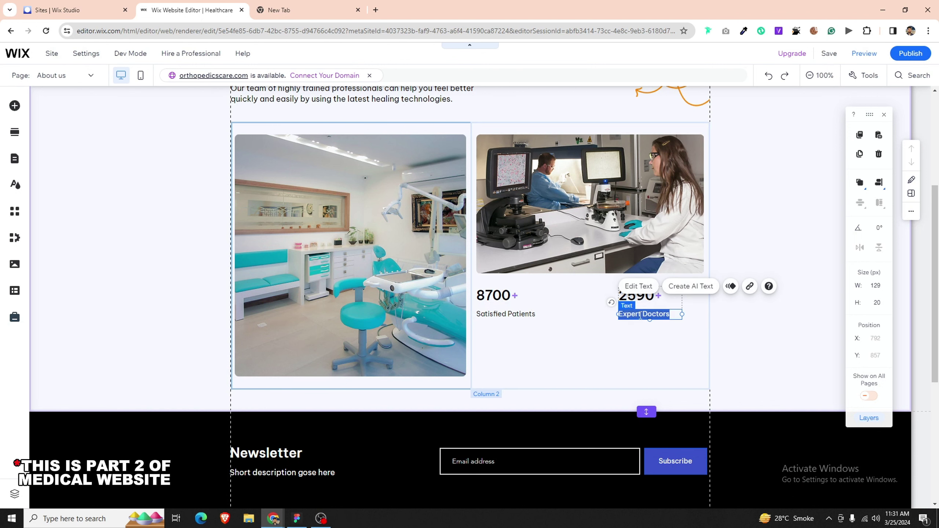
{"action": "type", "text": "Health Departments"}
{"action": "left_click", "coordinate": [635, 331]}
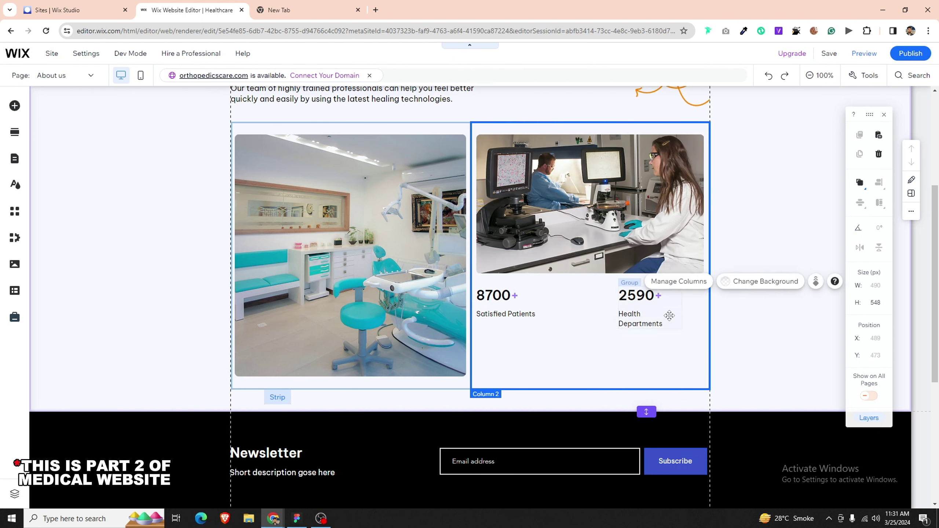
Step: Widen the Health Departments text box to about 138 px so the label fits on one line
{"action": "left_click", "coordinate": [683, 318]}
{"action": "left_click", "coordinate": [683, 319]}
{"action": "left_click_drag", "start_coordinate": [682, 319], "coordinate": [687, 314]}
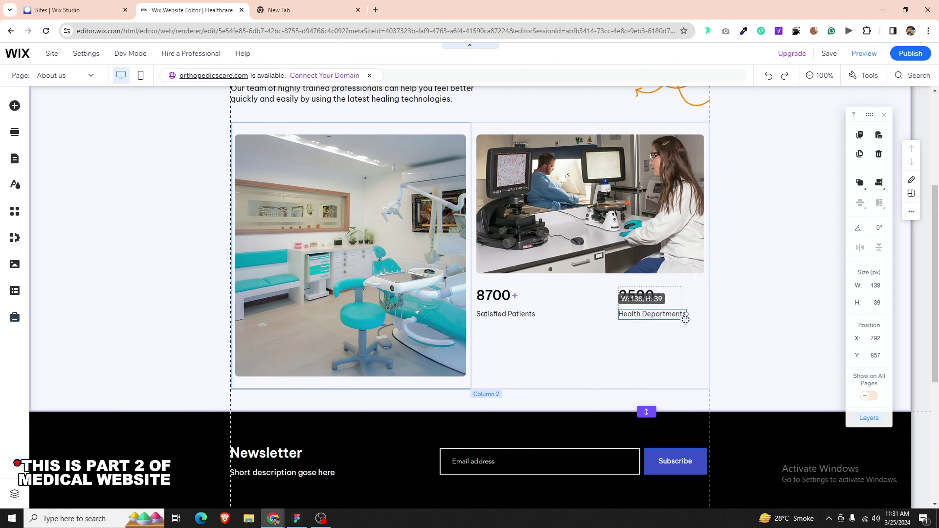
{"action": "left_click", "coordinate": [682, 329]}
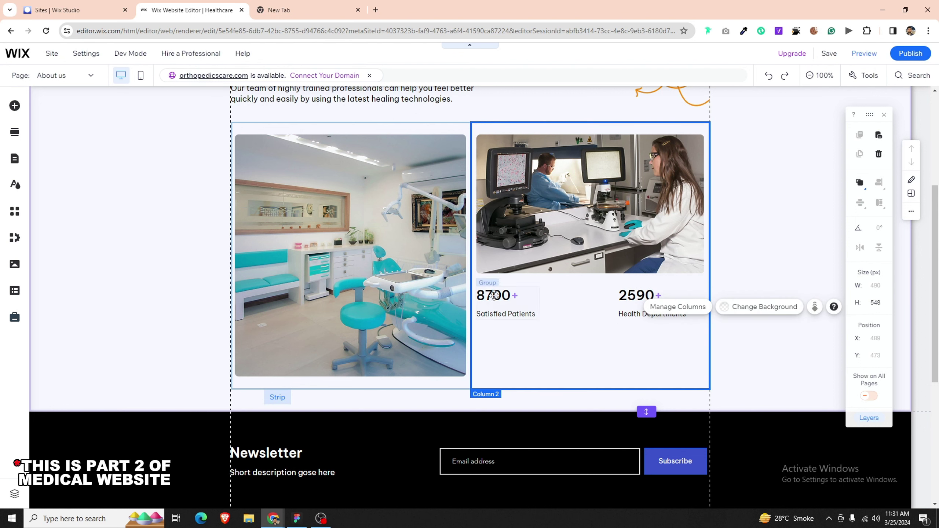
Step: Place a copy of the 8700+ Satisfied Patients group directly below the original at about X 501, Y 897
{"action": "left_click", "coordinate": [529, 301]}
{"action": "left_click", "coordinate": [529, 302]}
{"action": "left_click", "coordinate": [518, 297]}
{"action": "left_click_drag", "start_coordinate": [518, 296], "coordinate": [512, 349]}
{"action": "key", "text": "ctrl+d"}
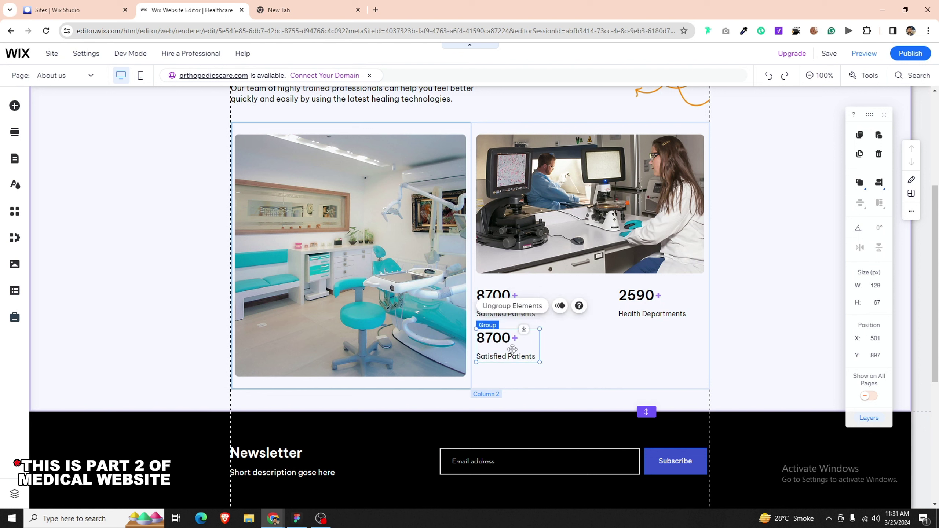
Step: Move the 2590+ group closer to the 8700+ group and place a copy of the lower group beneath it at about X 752, Y 897
{"action": "left_click", "coordinate": [638, 307]}
{"action": "left_click_drag", "start_coordinate": [638, 307], "coordinate": [621, 306]}
{"action": "left_click", "coordinate": [523, 355]}
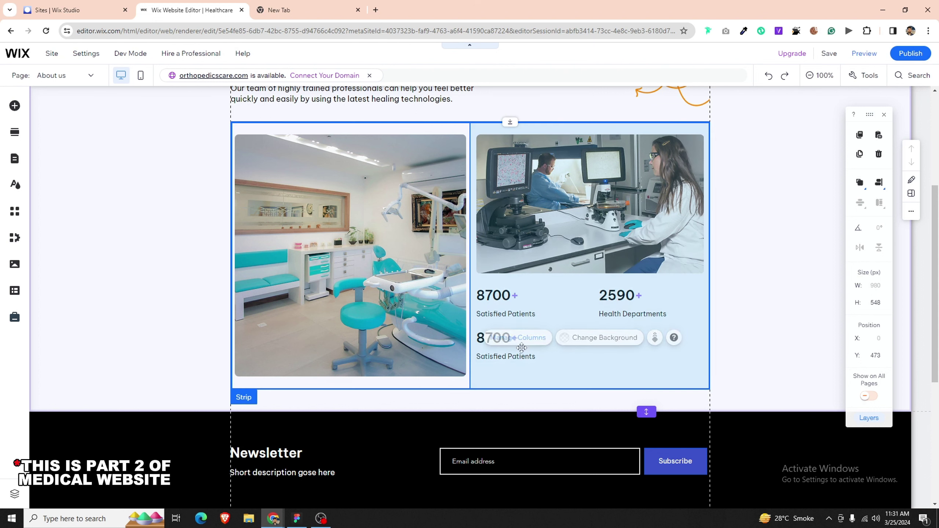
{"action": "left_click", "coordinate": [518, 339]}
{"action": "left_click", "coordinate": [522, 356]}
{"action": "key", "text": "ctrl+d"}
{"action": "left_click_drag", "start_coordinate": [522, 355], "coordinate": [635, 345]}
Step: Change the heading of the statistic group below Satisfied Patients to "4.8", taken from the Figma design
{"action": "left_click", "coordinate": [508, 358]}
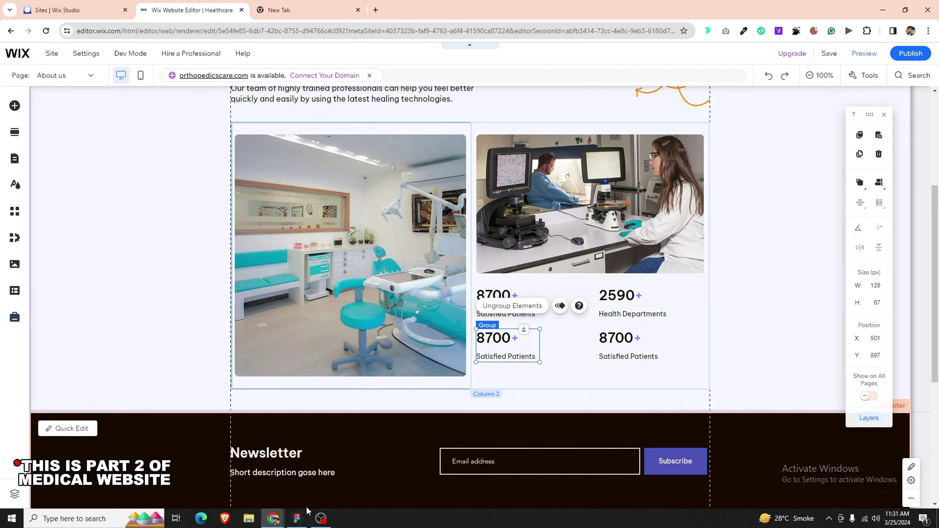
{"action": "left_click", "coordinate": [296, 518]}
{"action": "left_click", "coordinate": [507, 328]}
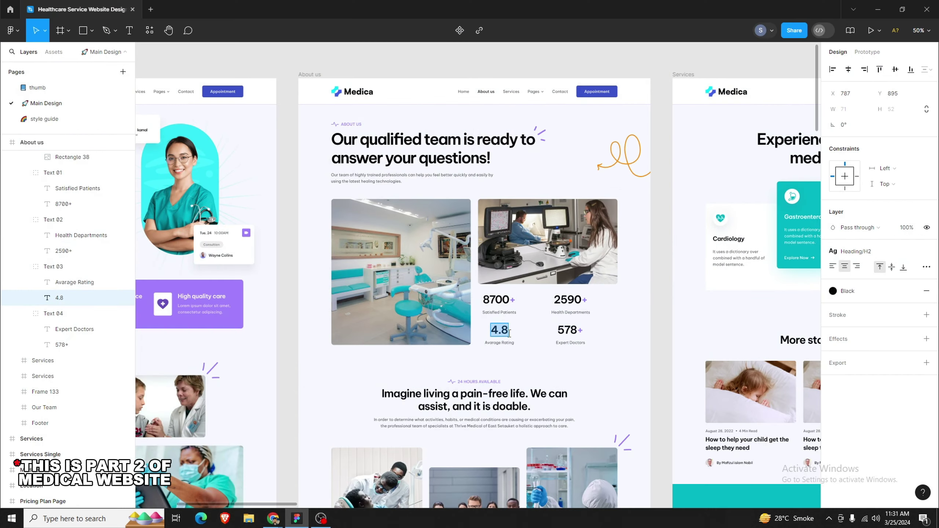
{"action": "left_click", "coordinate": [274, 518]}
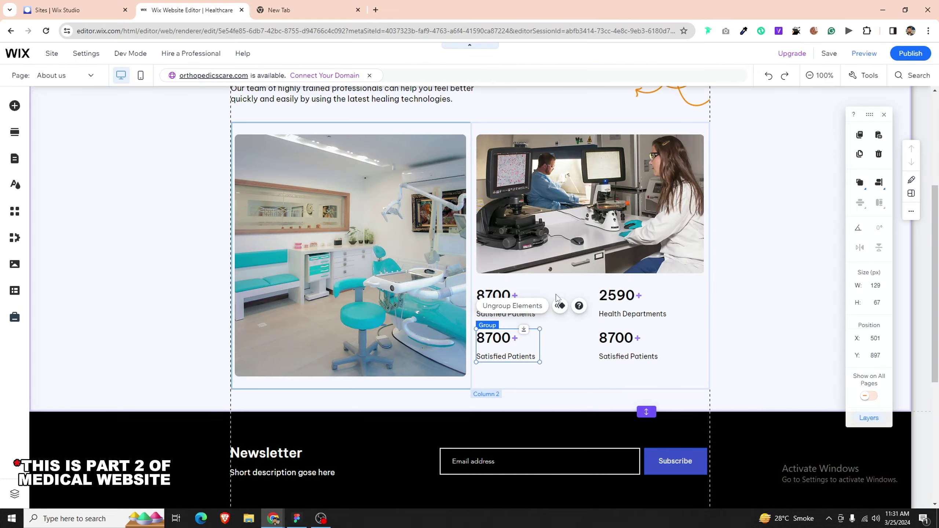
{"action": "double_click", "coordinate": [490, 344]}
{"action": "type", "text": "4.8"}
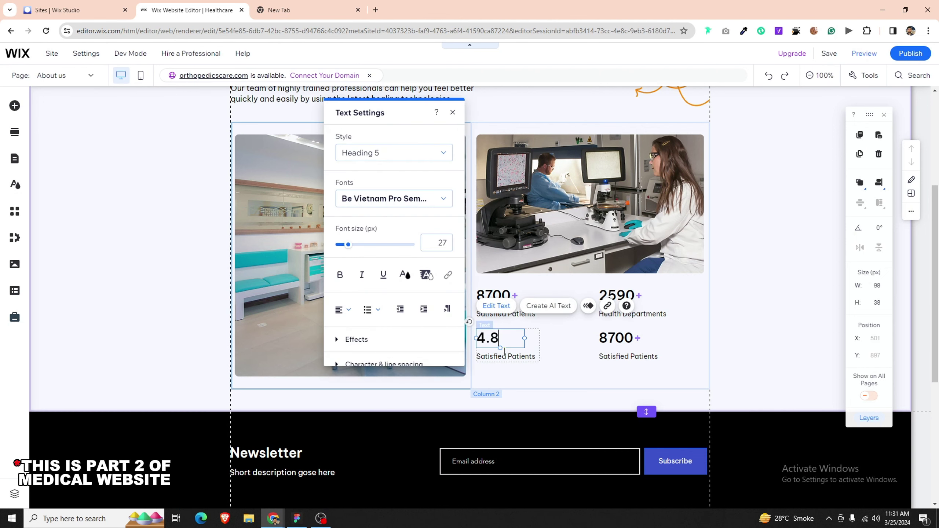
Step: Change the label under the 4.8 heading to "Avarage Rating", taken from the Figma design
{"action": "left_click", "coordinate": [504, 355]}
{"action": "left_click", "coordinate": [296, 518]}
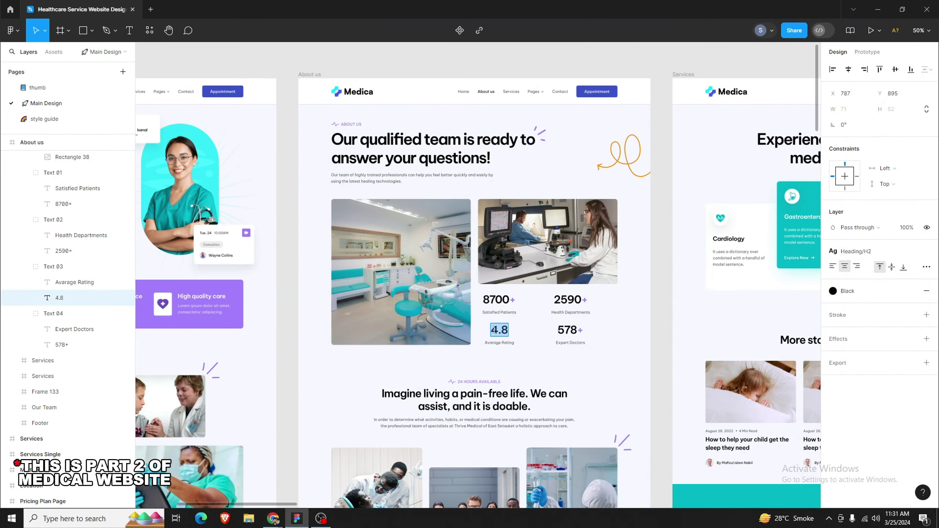
{"action": "left_click", "coordinate": [499, 342]}
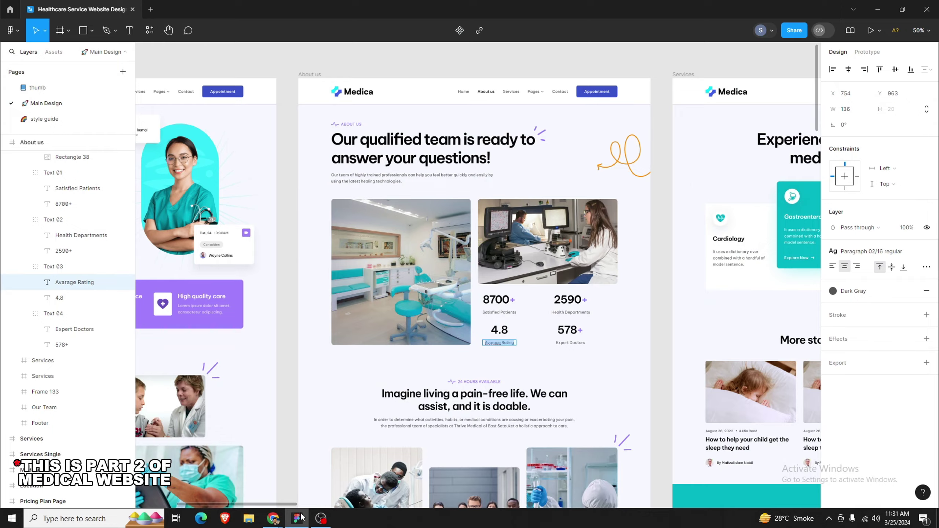
{"action": "key", "text": "alt+Tab"}
{"action": "double_click", "coordinate": [533, 355]}
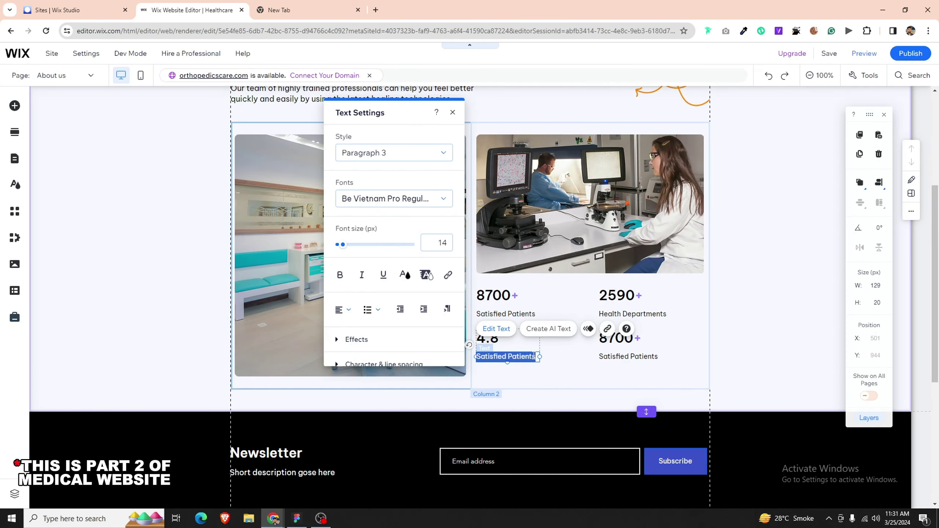
{"action": "left_click", "coordinate": [531, 379]}
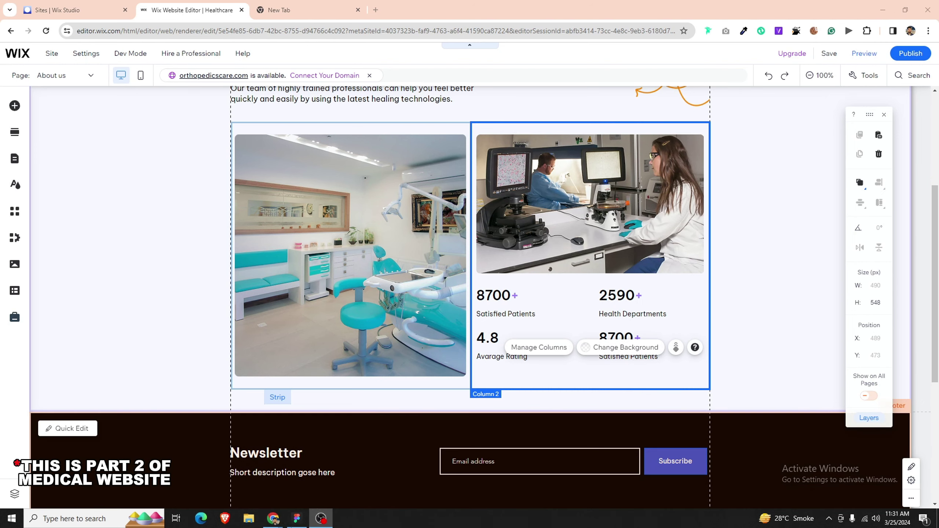
Step: Change the heading of the group below Health Departments to "578+" from Figma and color its plus sign purple
{"action": "key", "text": "alt+Tab"}
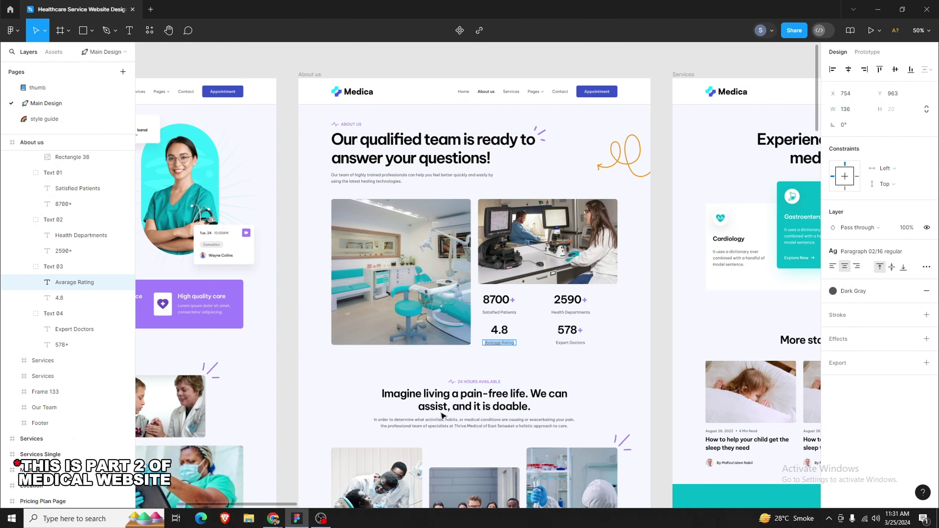
{"action": "double_click", "coordinate": [577, 332]}
{"action": "key", "text": "ctrl+a"}
{"action": "key", "text": "ctrl+c"}
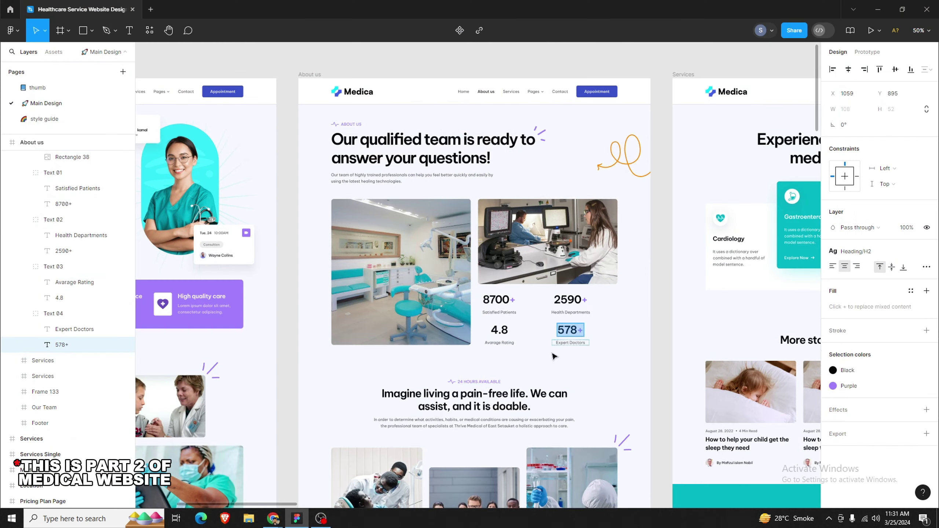
{"action": "left_click", "coordinate": [273, 518]}
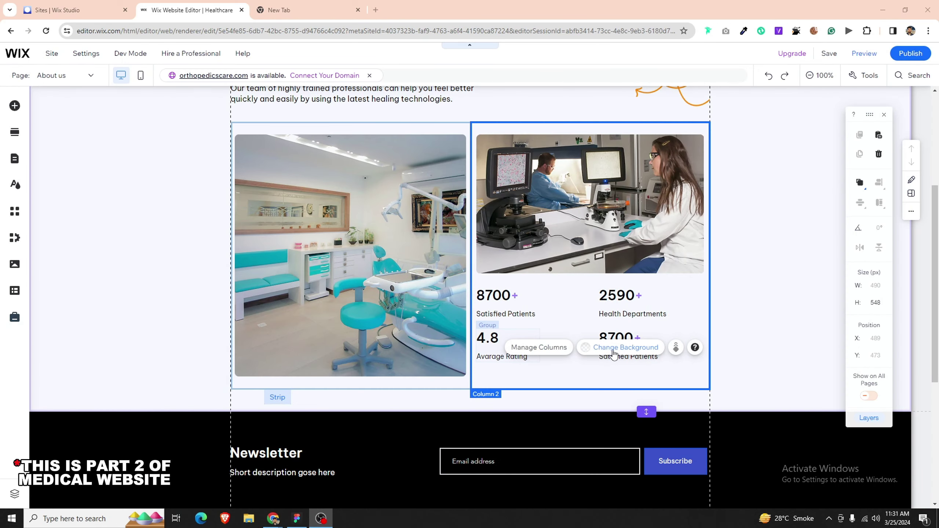
{"action": "left_click", "coordinate": [619, 336]}
{"action": "double_click", "coordinate": [621, 334]}
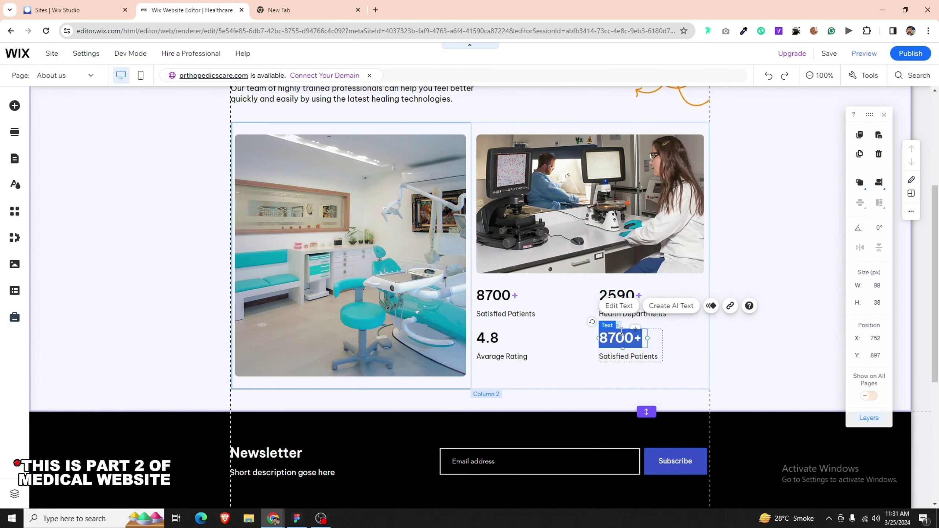
{"action": "key", "text": "ctrl+v"}
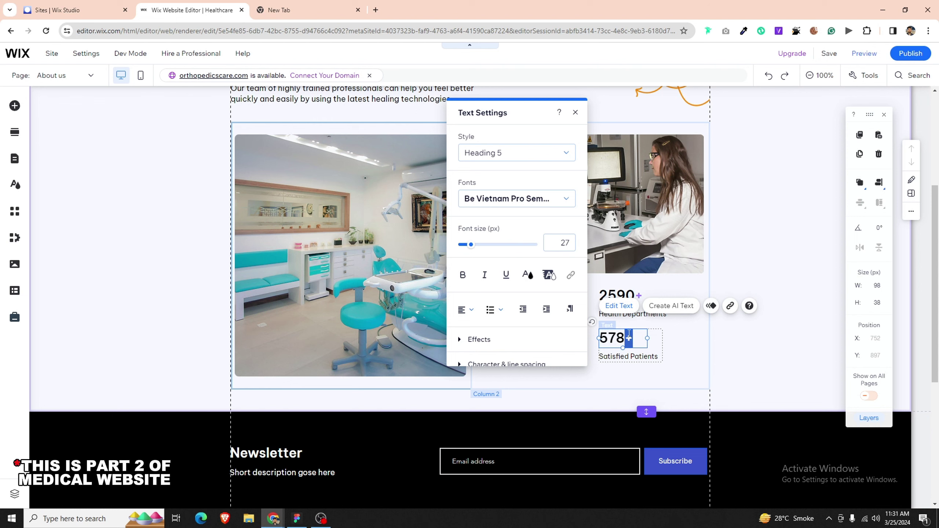
{"action": "left_click", "coordinate": [531, 275]}
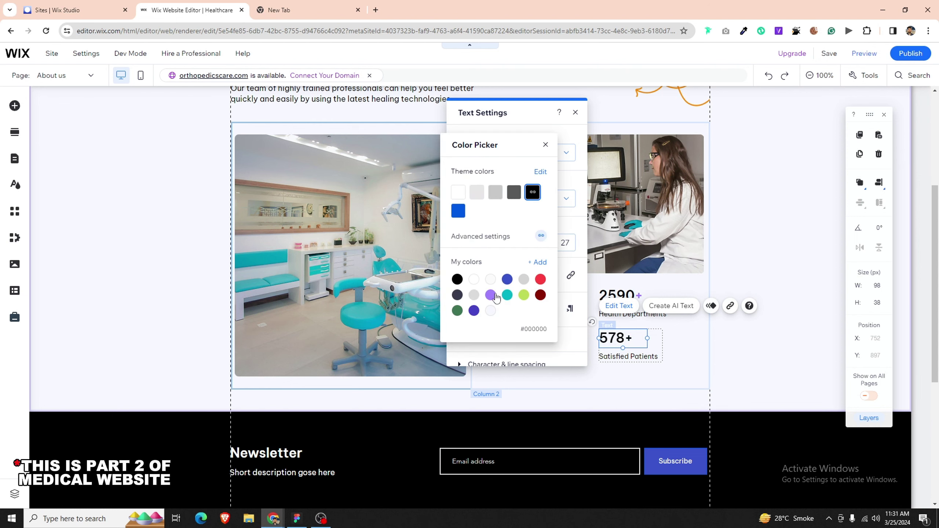
Step: Change the label under the 578+ heading to "Expert Doctors", taken from the Figma design
{"action": "left_click", "coordinate": [305, 520]}
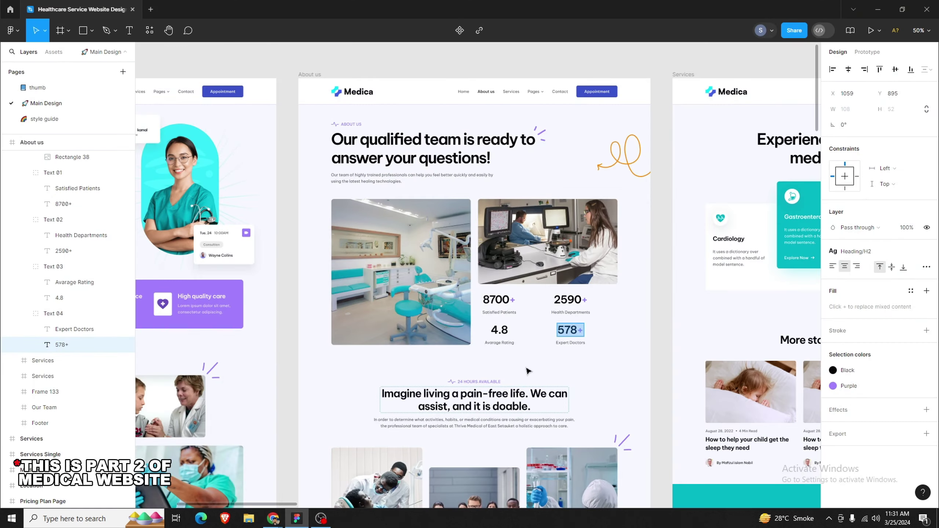
{"action": "left_click", "coordinate": [560, 344]}
{"action": "double_click", "coordinate": [561, 346]}
{"action": "key", "text": "ctrl+c"}
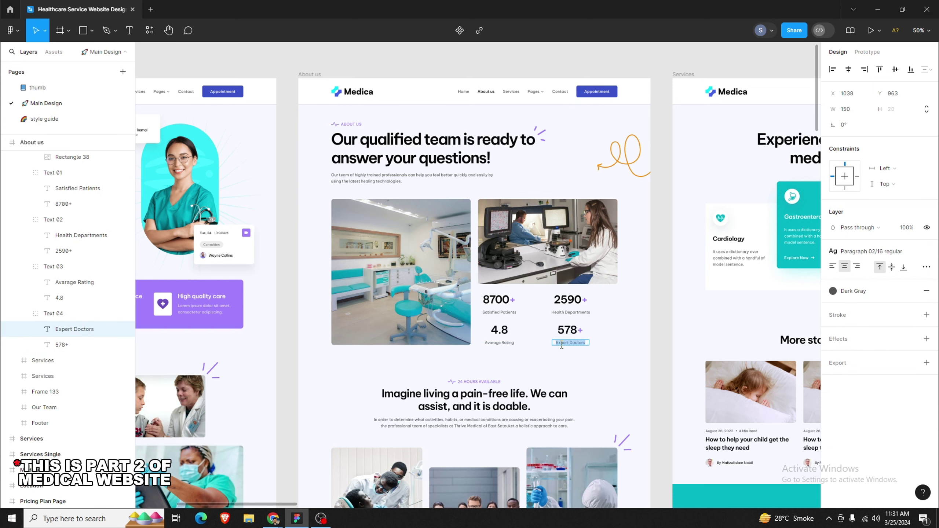
{"action": "left_click", "coordinate": [273, 518]}
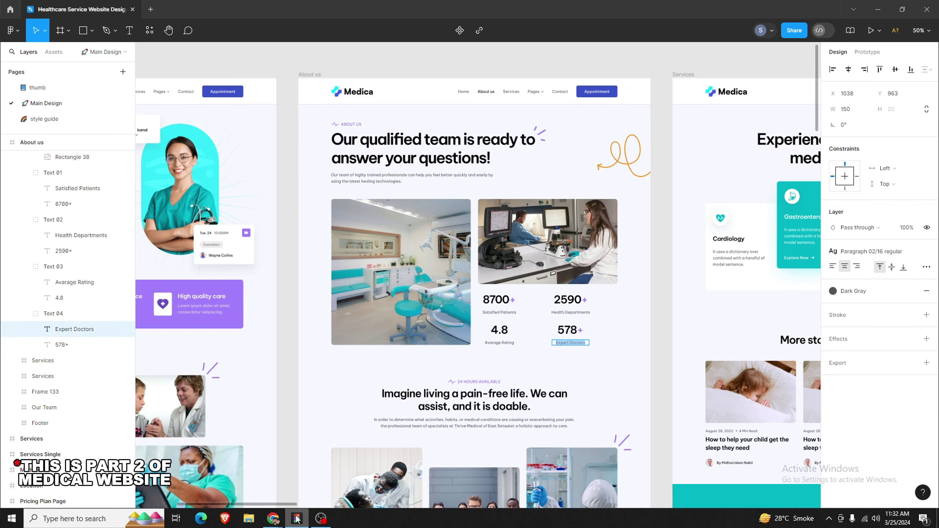
{"action": "left_click", "coordinate": [632, 359]}
{"action": "left_click", "coordinate": [632, 357]}
{"action": "double_click", "coordinate": [633, 357]}
{"action": "key", "text": "ctrl+v"}
{"action": "left_click", "coordinate": [633, 378]}
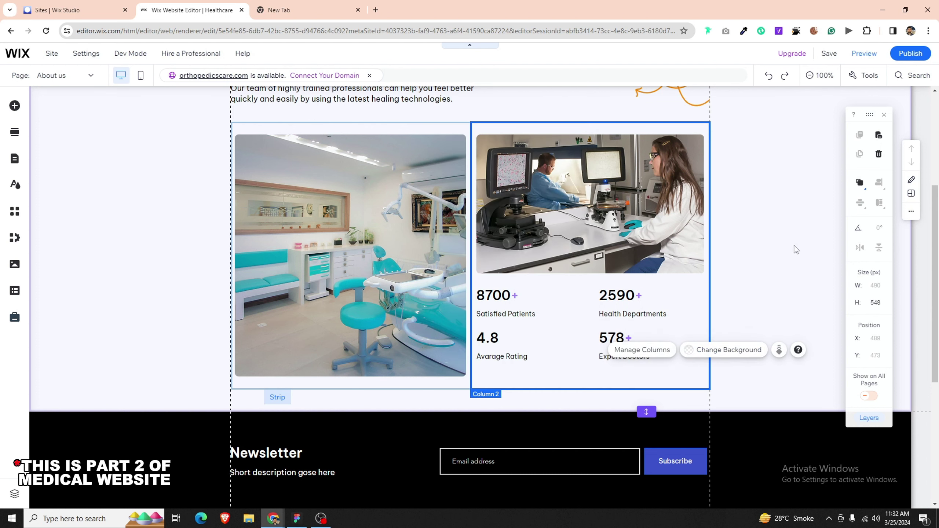
Step: Save and publish the site, then dismiss the publishing confirmation
{"action": "key", "text": "ctrl+s"}
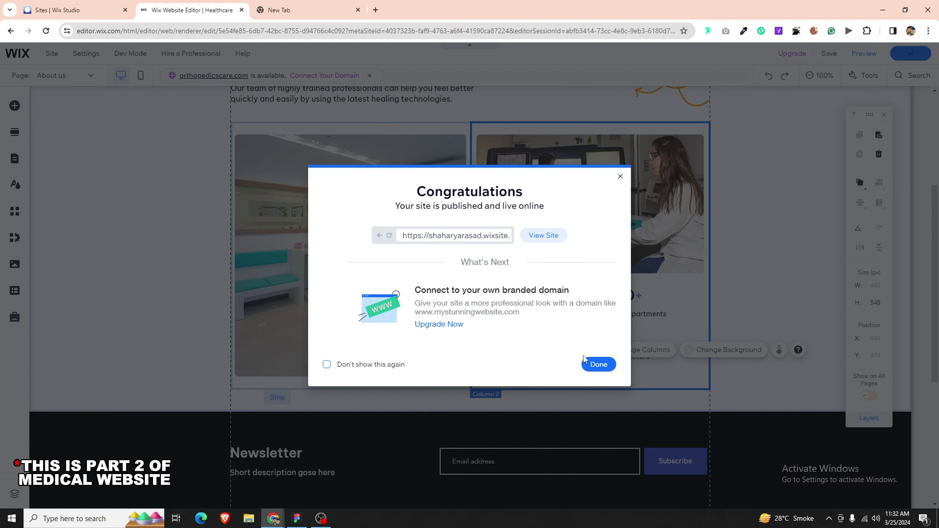
{"action": "left_click", "coordinate": [598, 363]}
{"action": "left_click", "coordinate": [622, 253]}
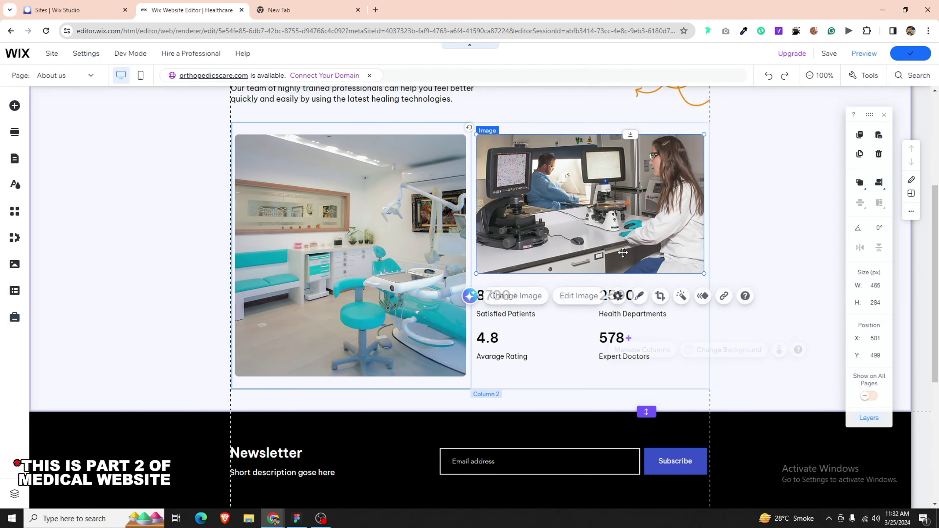
{"action": "left_click", "coordinate": [535, 401]}
Step: Add a blank section between the image and statistics strip and the Newsletter footer
{"action": "scroll", "coordinate": [452, 278], "scroll_direction": "up", "scroll_amount": 3}
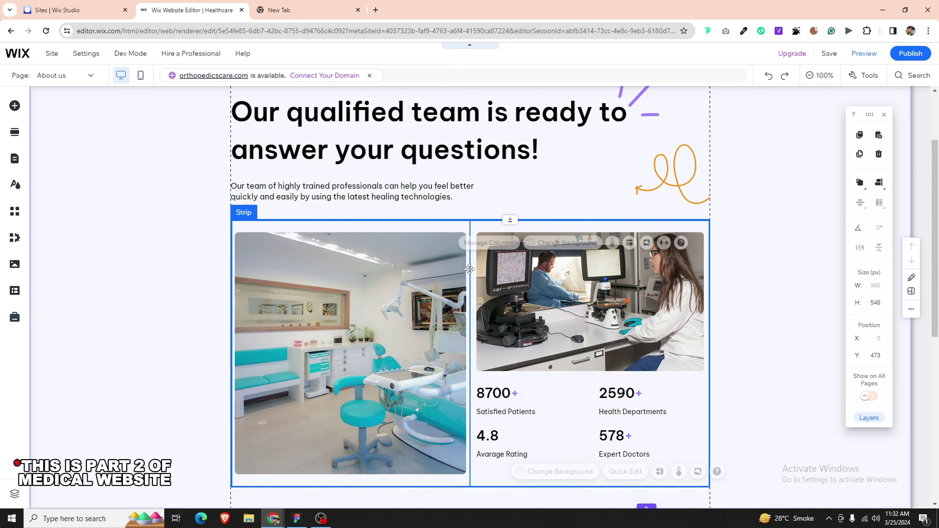
{"action": "scroll", "coordinate": [470, 269], "scroll_direction": "down", "scroll_amount": 4}
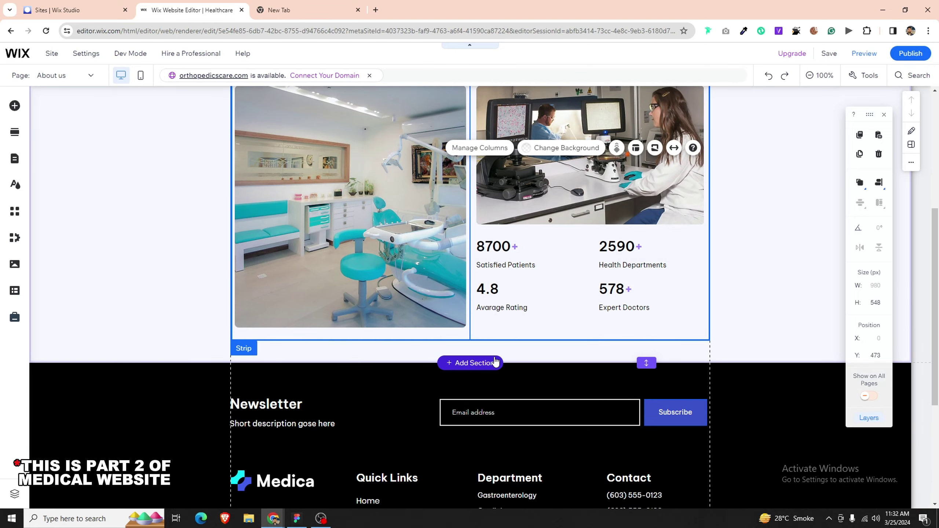
{"action": "left_click", "coordinate": [496, 360]}
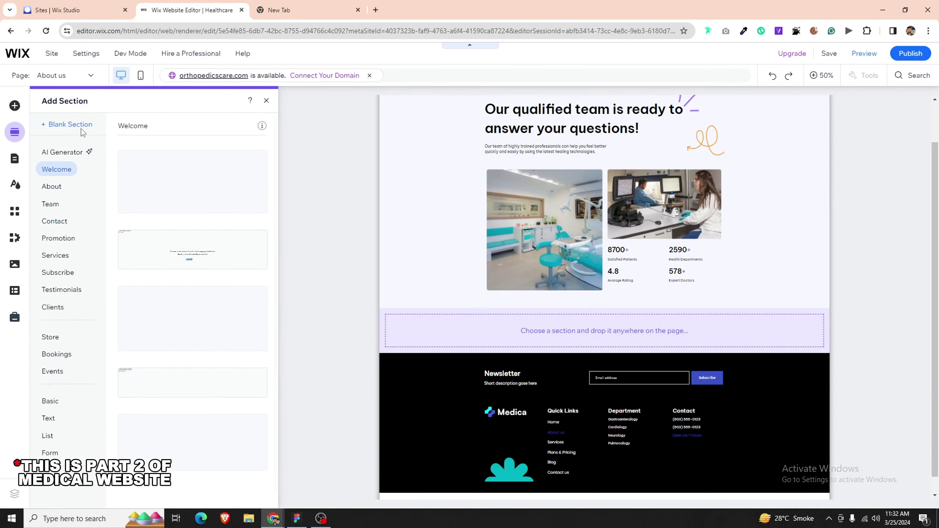
{"action": "left_click", "coordinate": [319, 435]}
Step: In Figma, export the first image of the "Imagine living a pain-free life" section as Rectangle 49 PNG into the new web healthcare folder
{"action": "left_click", "coordinate": [297, 518]}
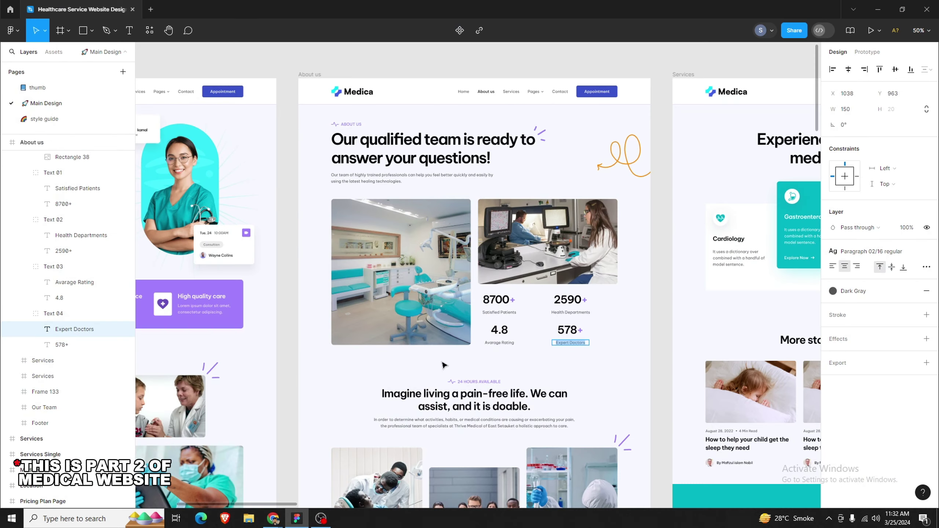
{"action": "scroll", "coordinate": [490, 316], "scroll_direction": "down", "scroll_amount": 3}
{"action": "scroll", "coordinate": [489, 316], "scroll_direction": "down", "scroll_amount": 3}
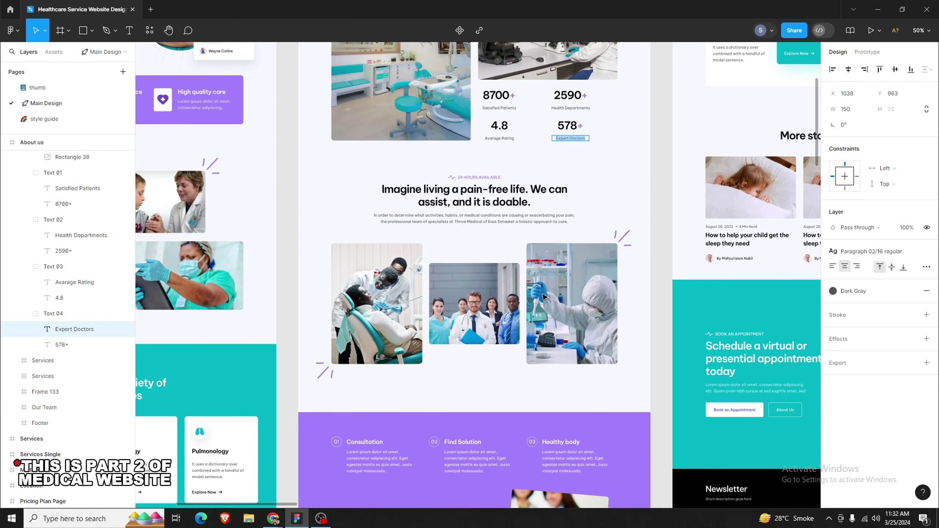
{"action": "left_click", "coordinate": [408, 284]}
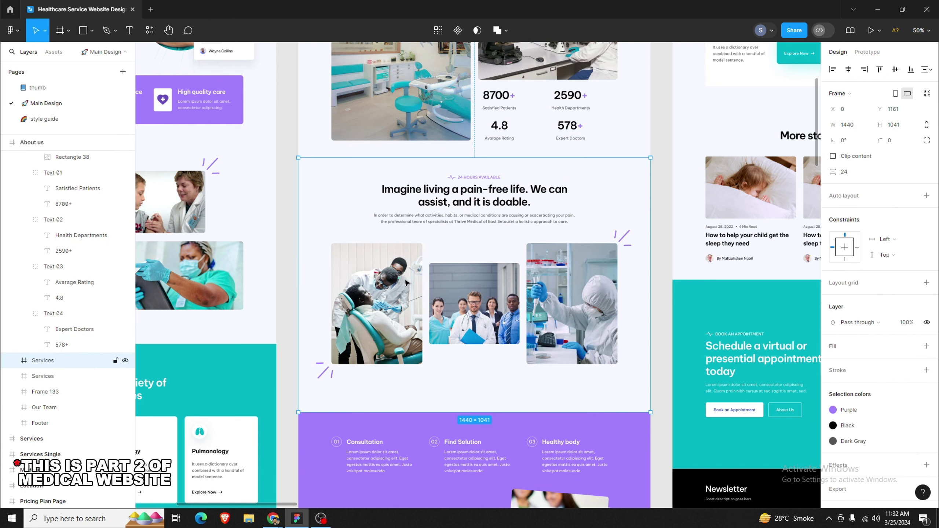
{"action": "double_click", "coordinate": [408, 284]}
{"action": "double_click", "coordinate": [407, 283]}
{"action": "double_click", "coordinate": [407, 283]}
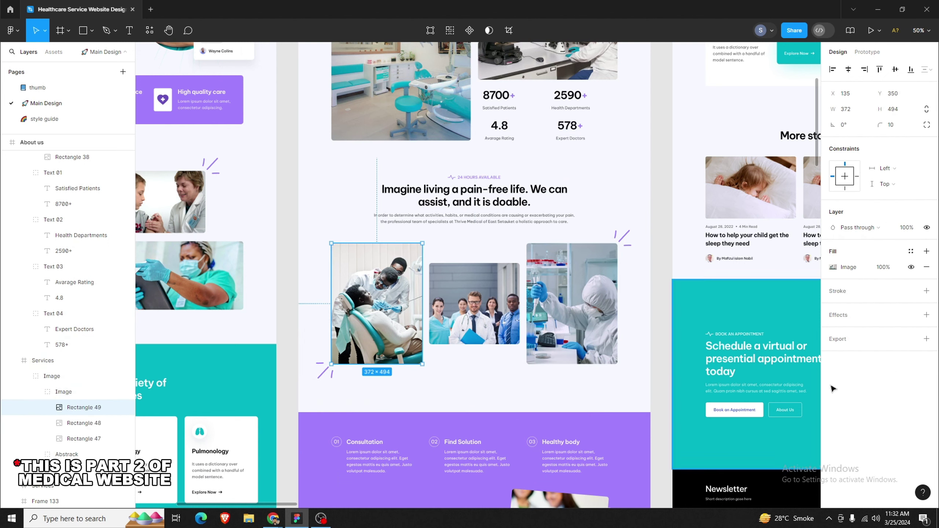
{"action": "left_click", "coordinate": [838, 340]}
{"action": "left_click", "coordinate": [842, 376]}
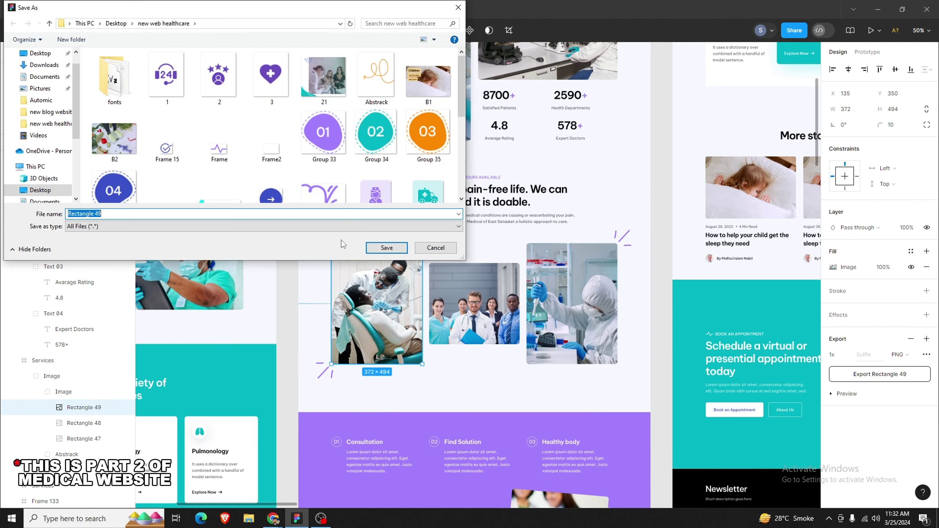
{"action": "left_click", "coordinate": [395, 252]}
Step: Export the middle and last images of the same section as Rectangle 47 and Rectangle 48 PNG files into the new web healthcare folder
{"action": "left_click", "coordinate": [478, 284]}
{"action": "left_click", "coordinate": [838, 339]}
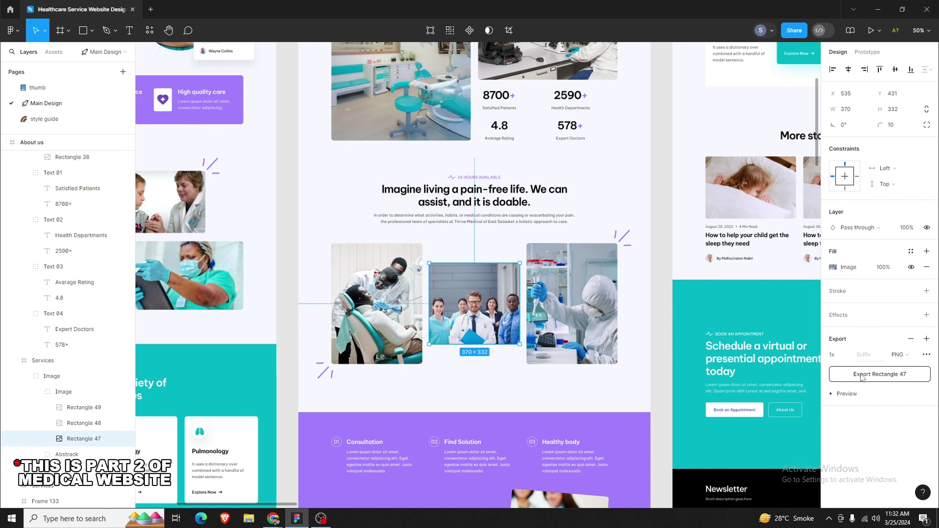
{"action": "left_click", "coordinate": [863, 374]}
{"action": "left_click", "coordinate": [391, 251]}
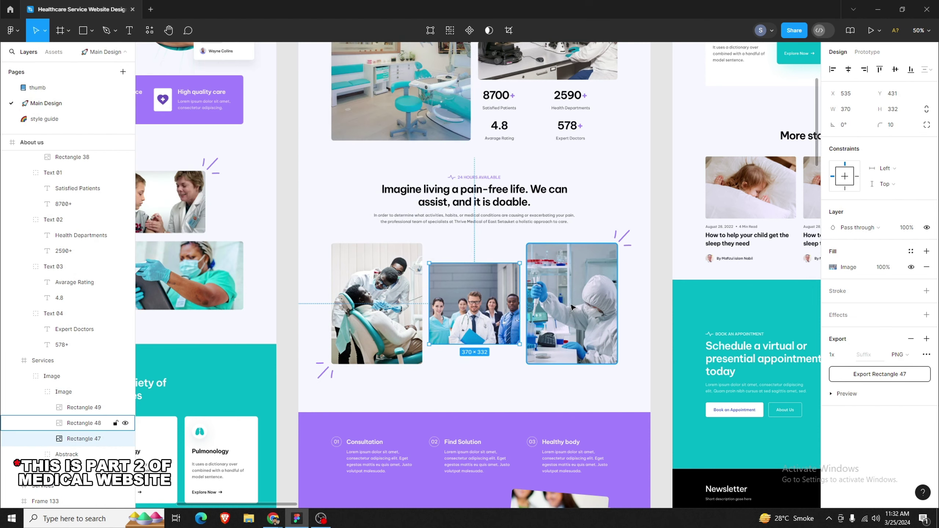
{"action": "left_click", "coordinate": [563, 281]}
{"action": "left_click", "coordinate": [880, 373]}
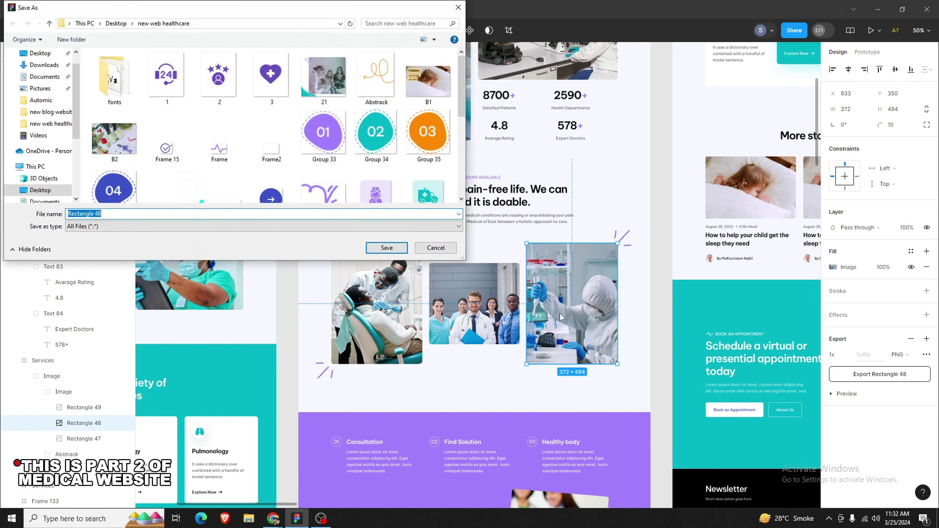
{"action": "left_click", "coordinate": [390, 249]}
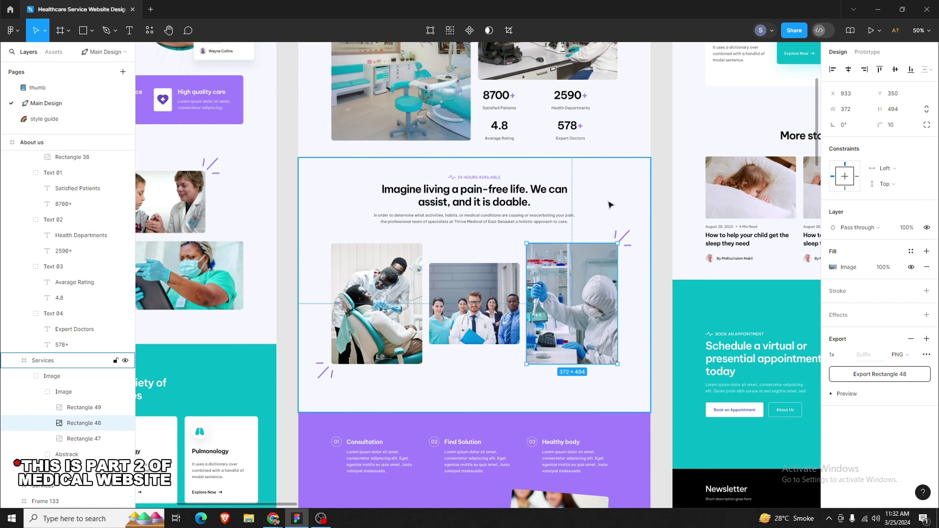
Step: Copy the "24 HOURS AVAILABLE" label text from the Figma design and return to the blank section in the Wix editor
{"action": "left_click", "coordinate": [486, 184]}
{"action": "double_click", "coordinate": [484, 181]}
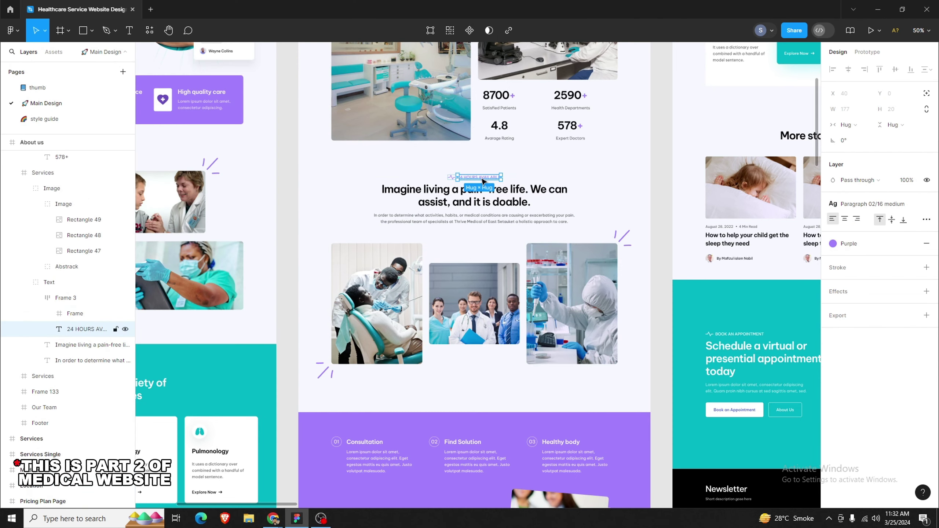
{"action": "double_click", "coordinate": [482, 180]}
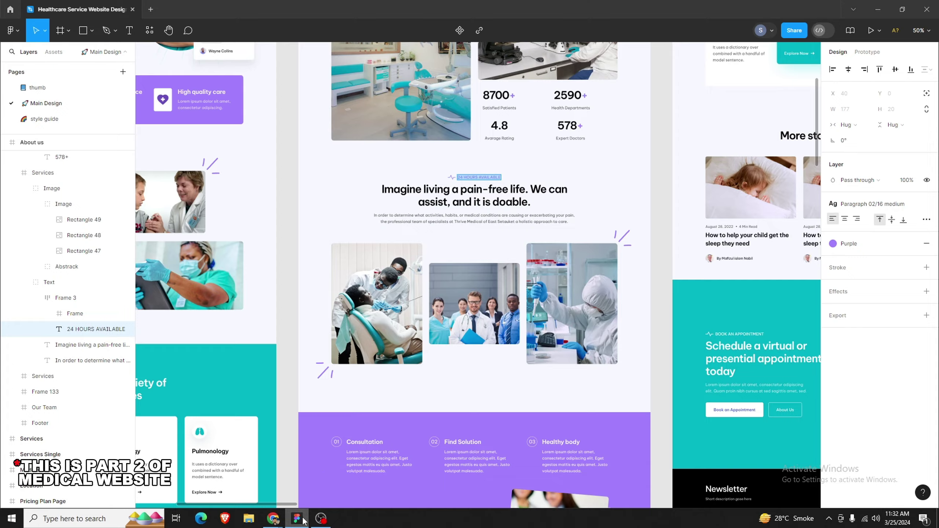
{"action": "left_click", "coordinate": [273, 518]}
{"action": "scroll", "coordinate": [518, 296], "scroll_direction": "down", "scroll_amount": 5}
{"action": "scroll", "coordinate": [422, 191], "scroll_direction": "down", "scroll_amount": 5}
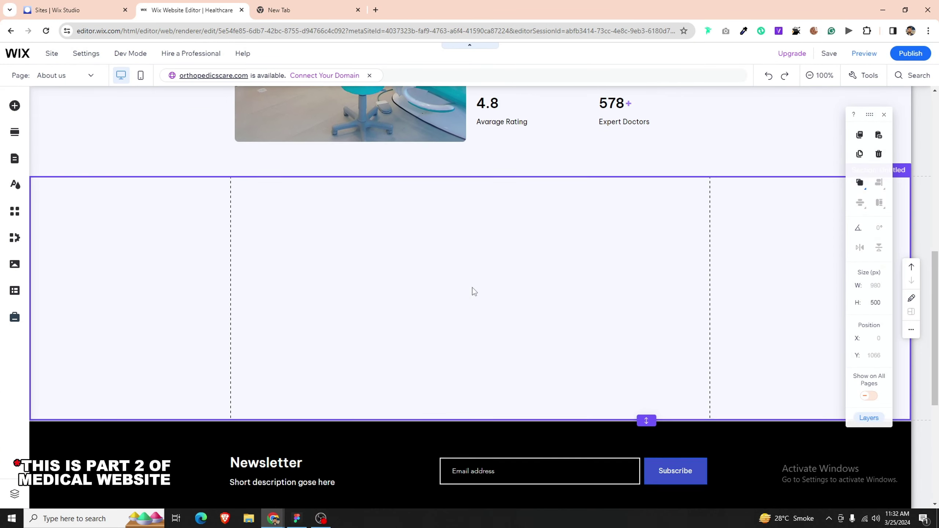
{"action": "left_click", "coordinate": [522, 262]}
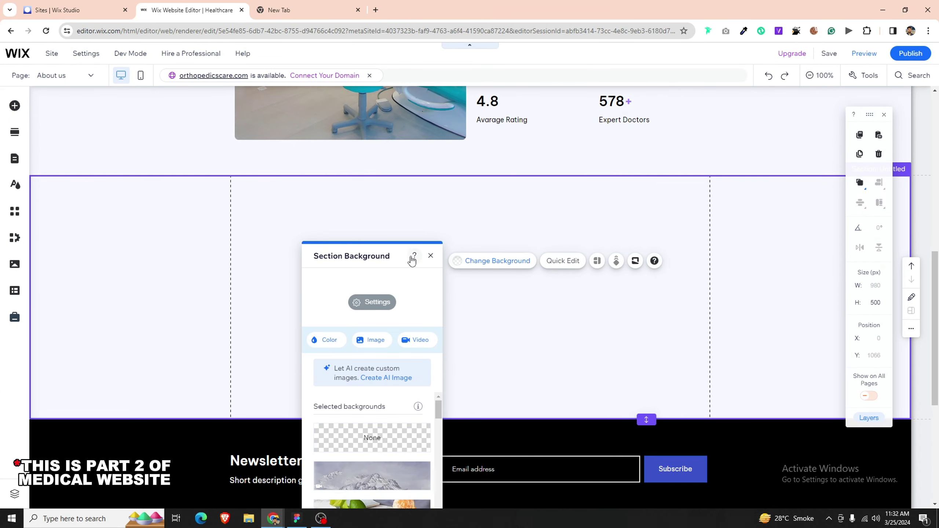
{"action": "left_click", "coordinate": [431, 256]}
Step: Place a copy of the ABOUT US label group near the top of the blank section and change its text to "24 HOURS AVAILABLE"
{"action": "scroll", "coordinate": [437, 283], "scroll_direction": "up", "scroll_amount": 10}
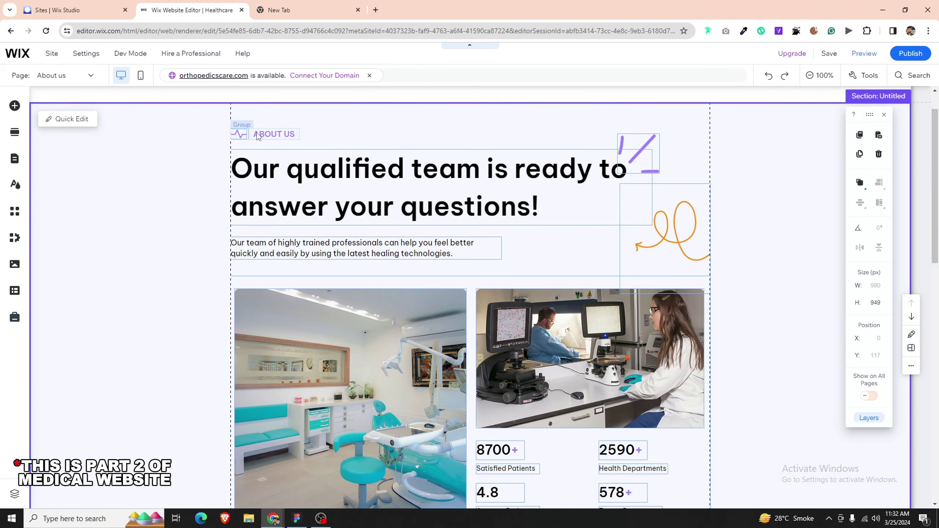
{"action": "left_click_drag", "start_coordinate": [275, 132], "coordinate": [471, 349]}
{"action": "left_click", "coordinate": [479, 347]}
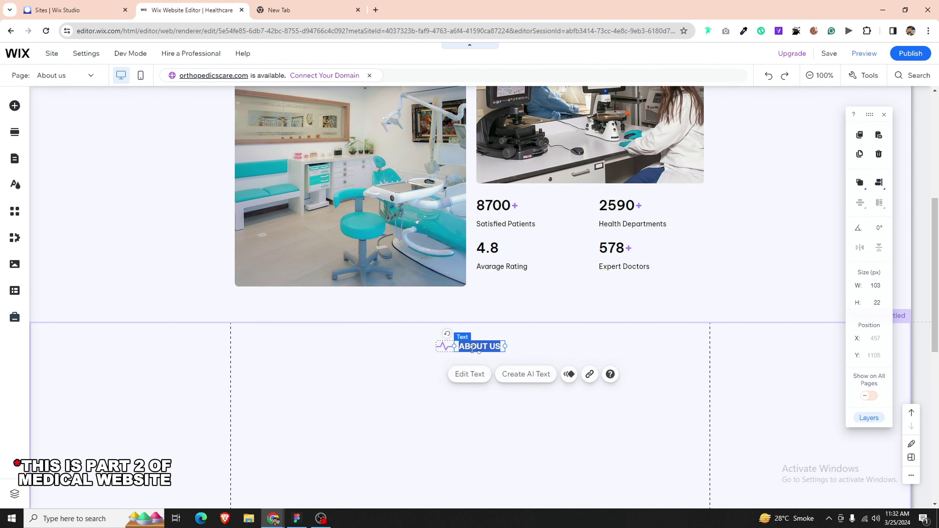
{"action": "left_click", "coordinate": [474, 385]}
{"action": "left_click", "coordinate": [476, 409]}
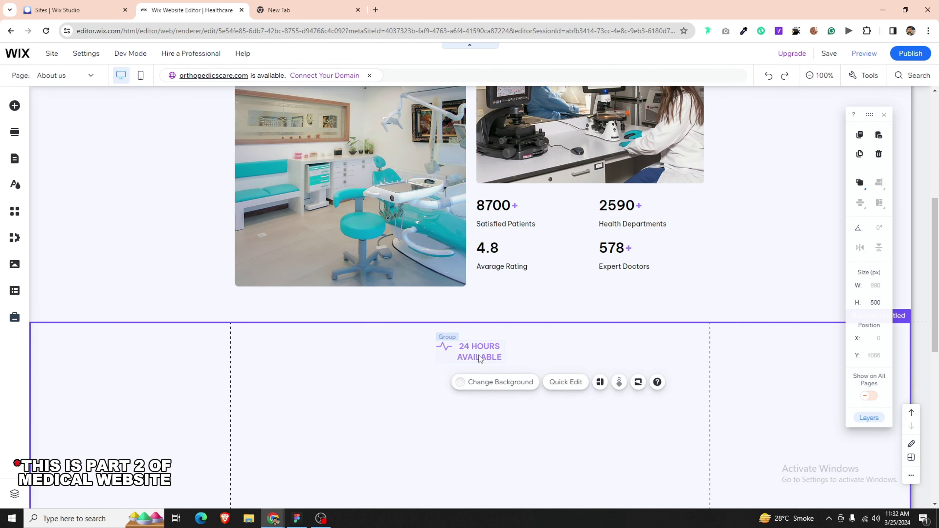
Step: Widen the "24 HOURS AVAILABLE" text to about 187 px to fit one line and center its group horizontally on the page
{"action": "left_click", "coordinate": [500, 354]}
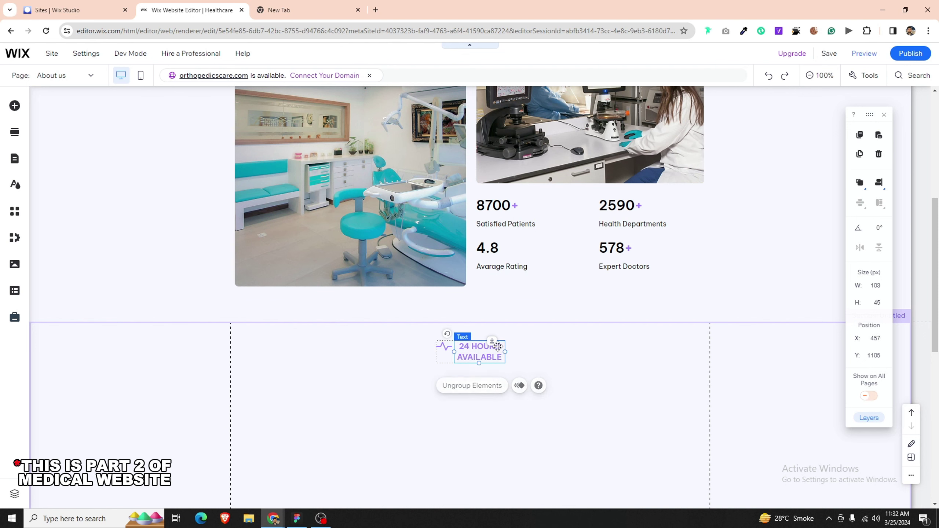
{"action": "left_click", "coordinate": [500, 349]}
{"action": "left_click_drag", "start_coordinate": [505, 352], "coordinate": [544, 347]}
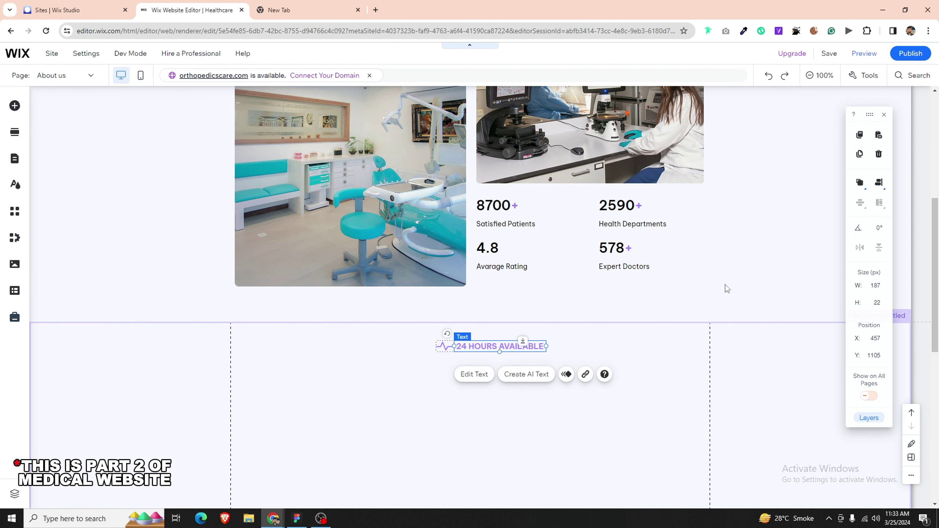
{"action": "left_click", "coordinate": [444, 355]}
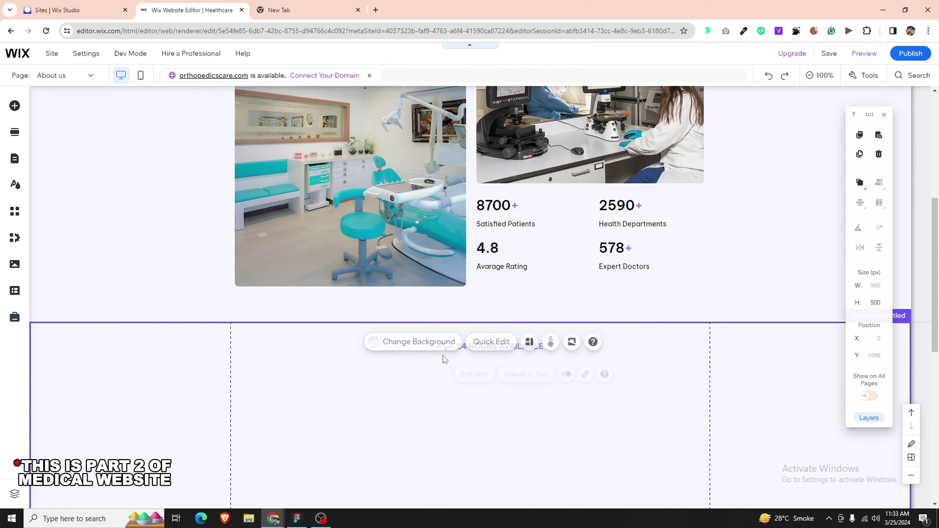
{"action": "left_click", "coordinate": [465, 353]}
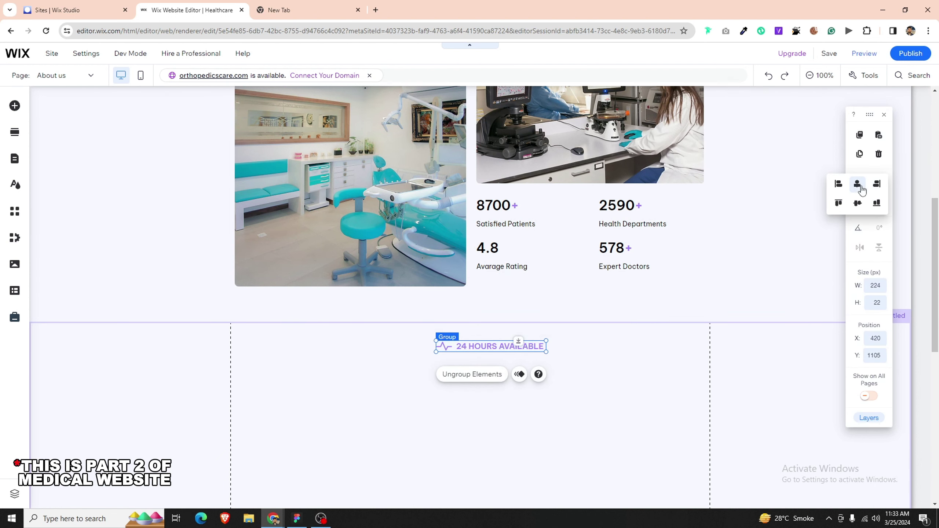
{"action": "left_click", "coordinate": [546, 409]}
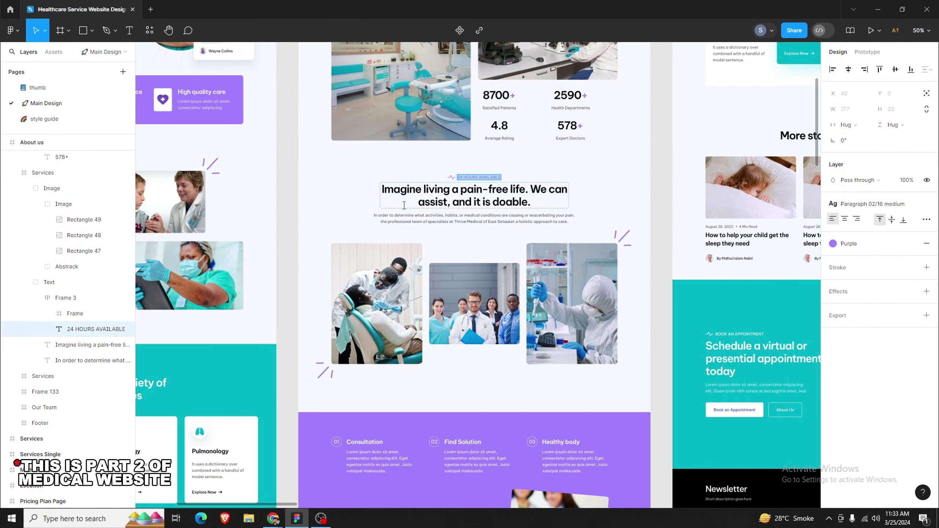
Step: Copy the heading "Imagine living a pain-free life. We can assist, and it is doable." from Figma and return to the Wix editor
{"action": "left_click", "coordinate": [478, 200]}
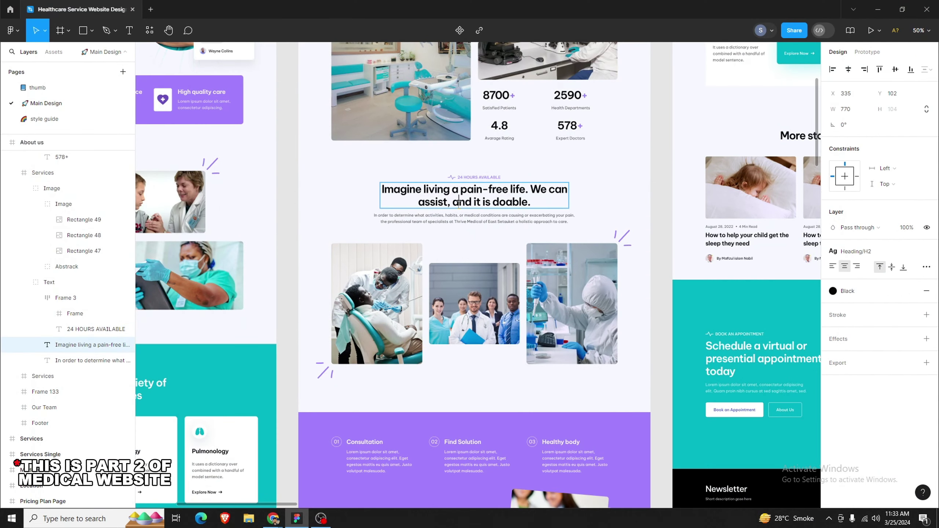
{"action": "double_click", "coordinate": [478, 200]}
{"action": "key", "text": "ctrl+c"}
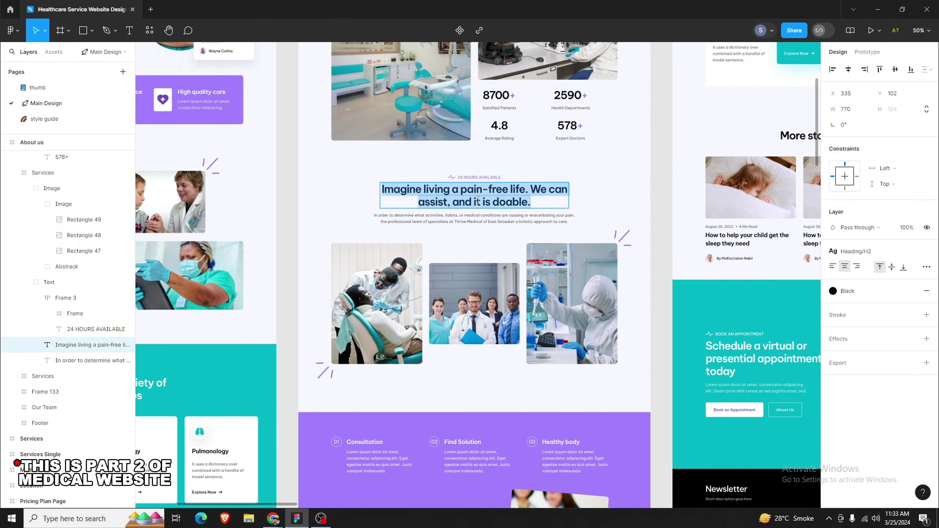
{"action": "left_click", "coordinate": [297, 518]}
Step: Place a copy of the main heading below the 24 HOURS AVAILABLE label and replace its text with "Imagine living a pain-free life. We can assist, and it is doable."
{"action": "scroll", "coordinate": [437, 222], "scroll_direction": "up", "scroll_amount": 6}
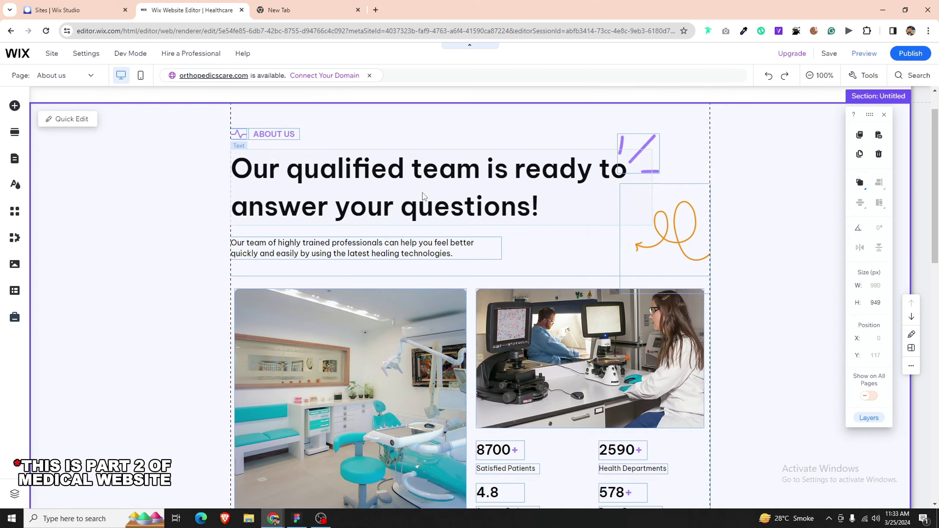
{"action": "left_click", "coordinate": [423, 192]}
{"action": "key", "text": "ctrl+d"}
{"action": "left_click_drag", "start_coordinate": [429, 200], "coordinate": [462, 192]}
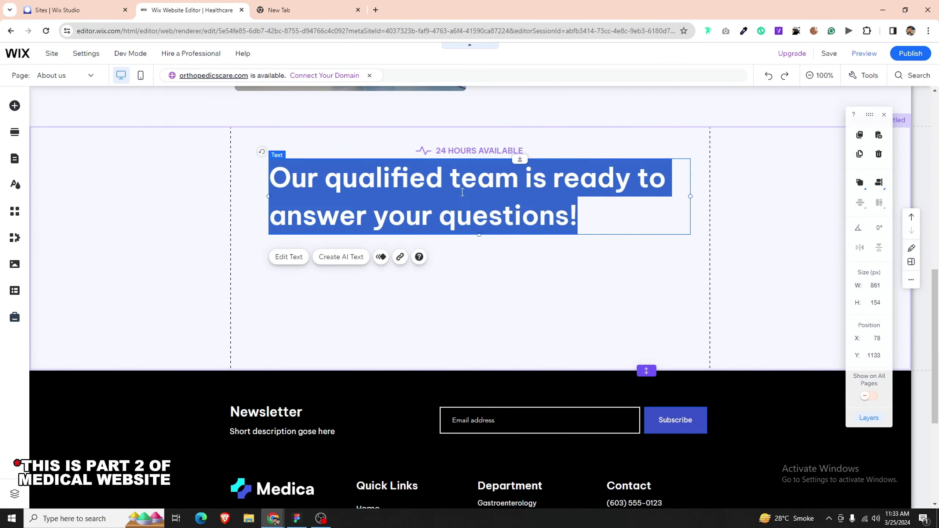
{"action": "key", "text": "ctrl+v"}
Step: Center-align the text of the "Imagine living a pain-free life" heading and compare it with the Figma design
{"action": "key", "text": "ctrl+a"}
{"action": "left_click", "coordinate": [725, 370]}
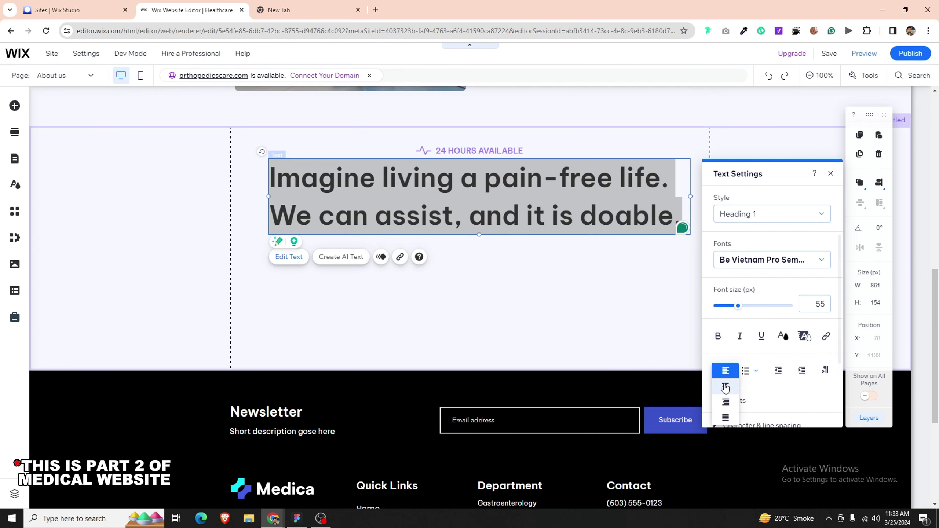
{"action": "left_click", "coordinate": [725, 387]}
{"action": "left_click", "coordinate": [481, 315]}
{"action": "key", "text": "alt+Tab"}
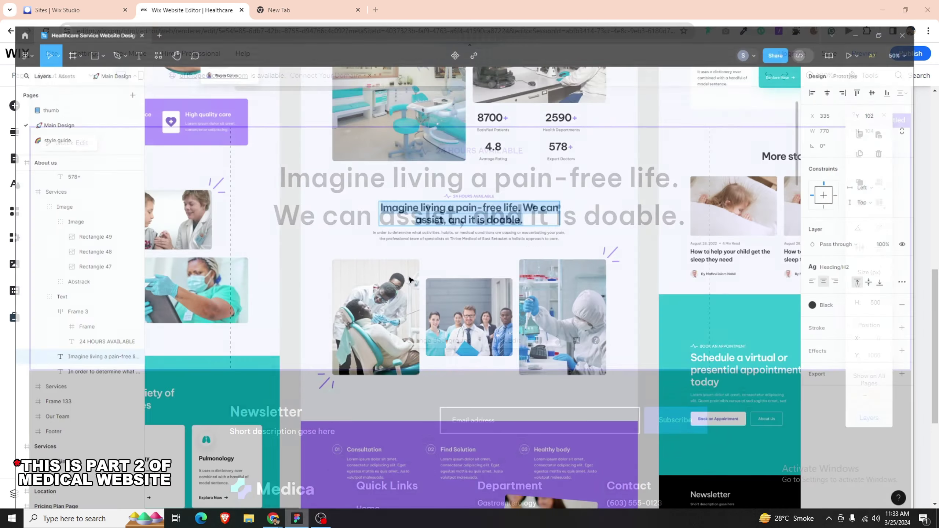
{"action": "key", "text": "alt+Tab"}
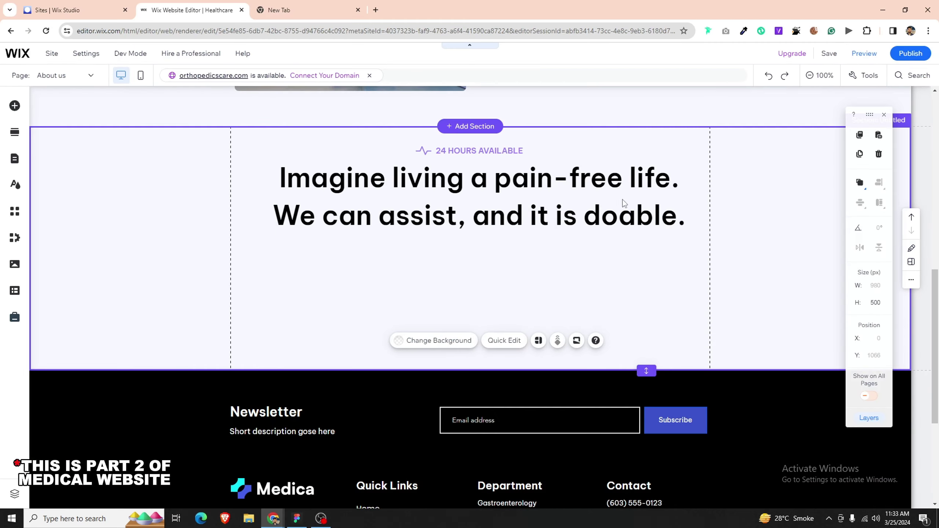
Step: Set the font size of the "Imagine living a pain-free life" heading to 45 px
{"action": "left_click", "coordinate": [614, 183]}
{"action": "double_click", "coordinate": [614, 180]}
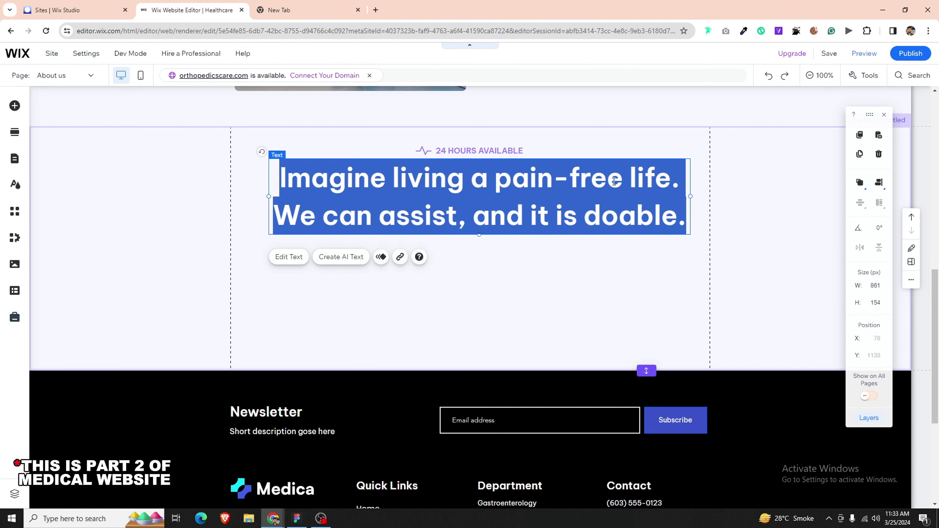
{"action": "left_click", "coordinate": [821, 304]}
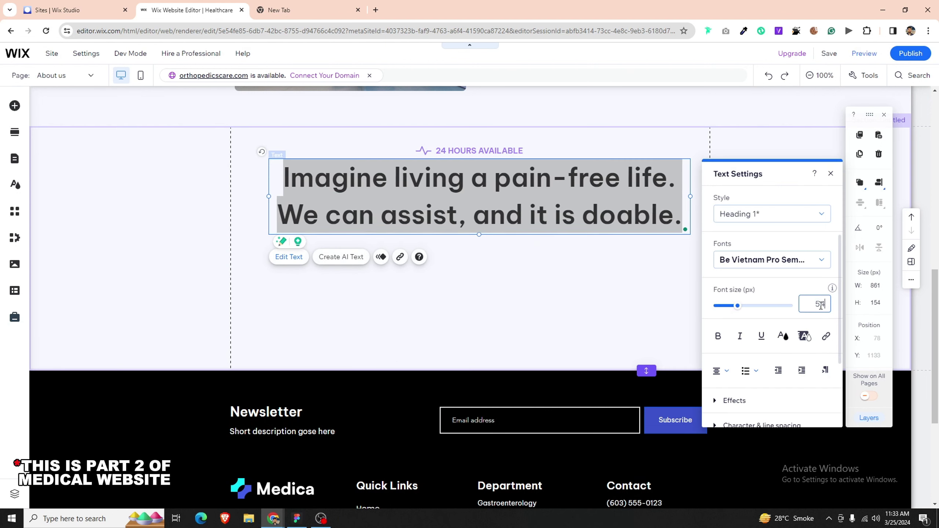
{"action": "type", "text": "50"}
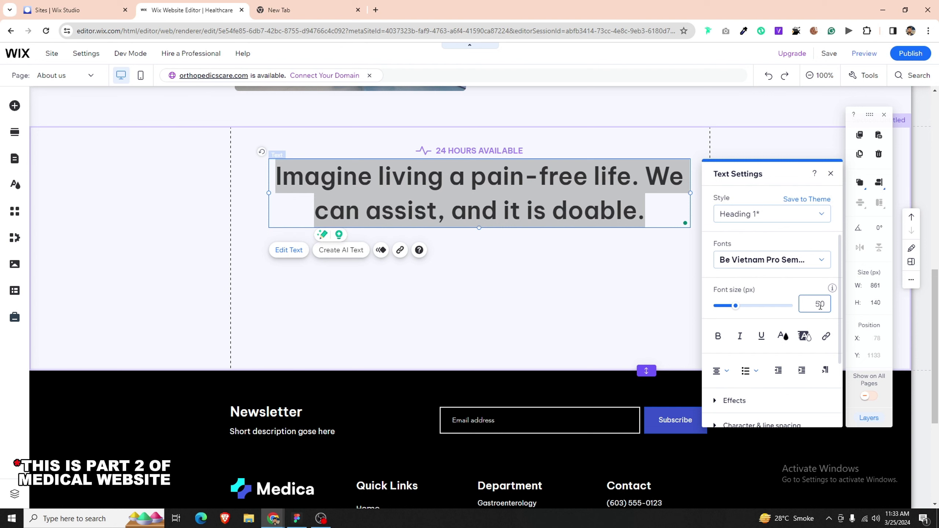
{"action": "key", "text": "Down"}
{"action": "key", "text": "Down"}
{"action": "key", "text": "Down"}
{"action": "key", "text": "Down"}
{"action": "key", "text": "Down"}
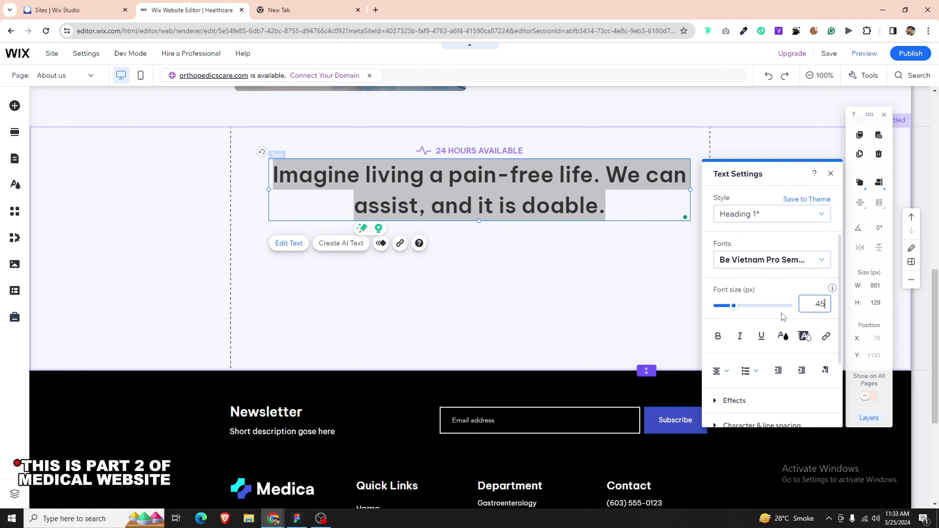
{"action": "left_click", "coordinate": [592, 298]}
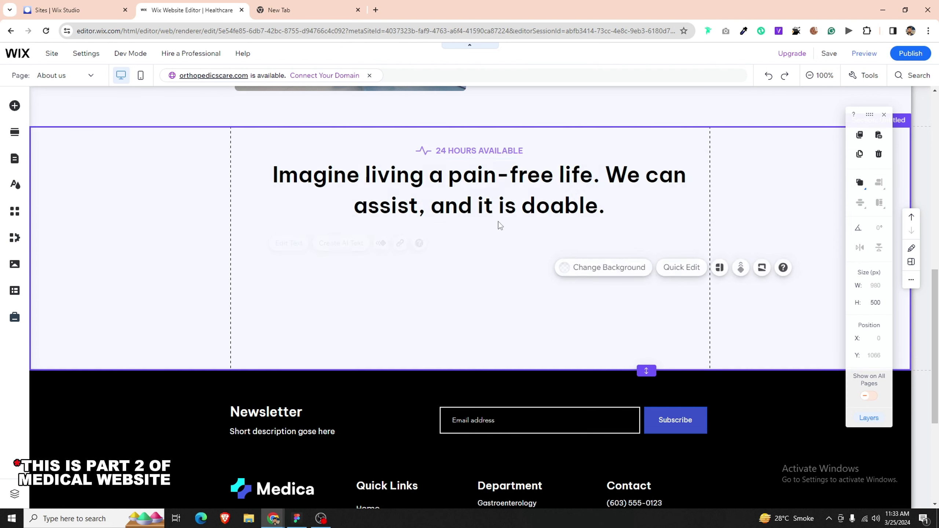
Step: Move the heading down to Y 1147 below the 24 HOURS AVAILABLE label and check the spacing against Figma
{"action": "left_click_drag", "start_coordinate": [527, 214], "coordinate": [527, 218]}
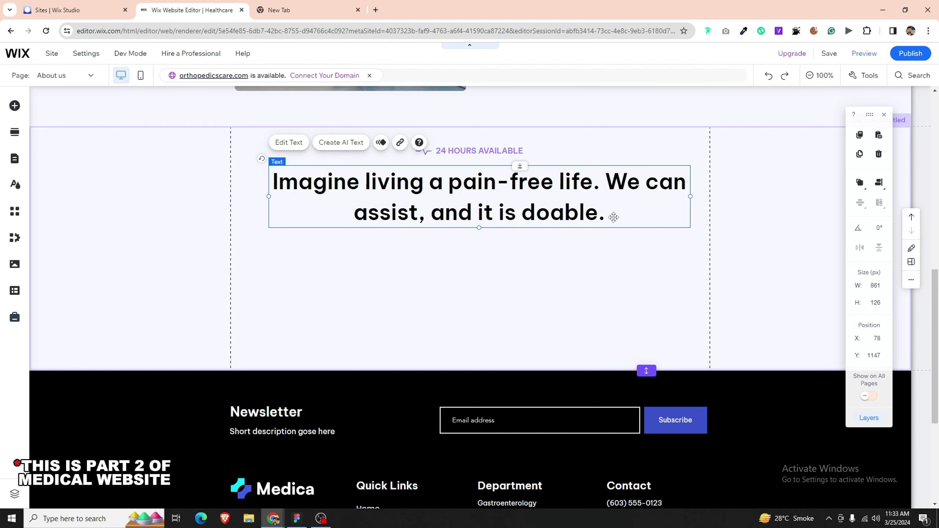
{"action": "left_click", "coordinate": [306, 520]}
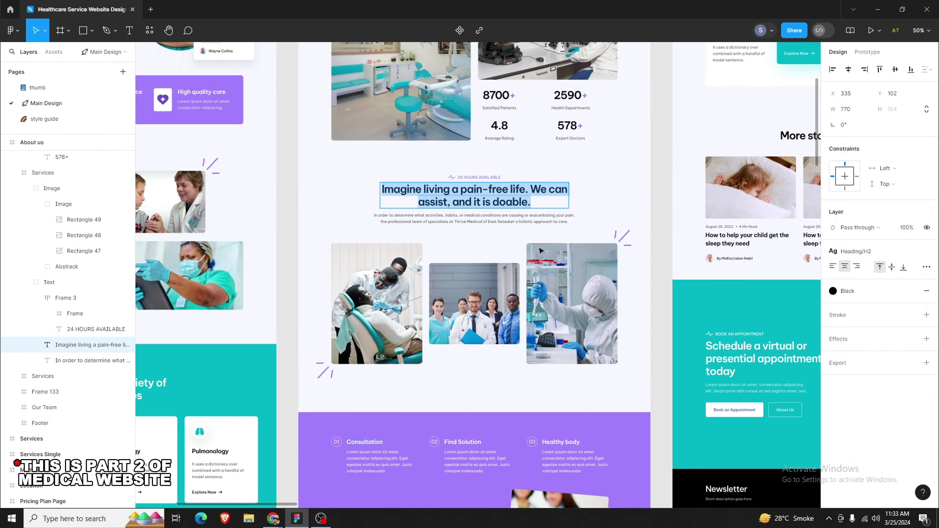
{"action": "key", "text": "alt+Tab"}
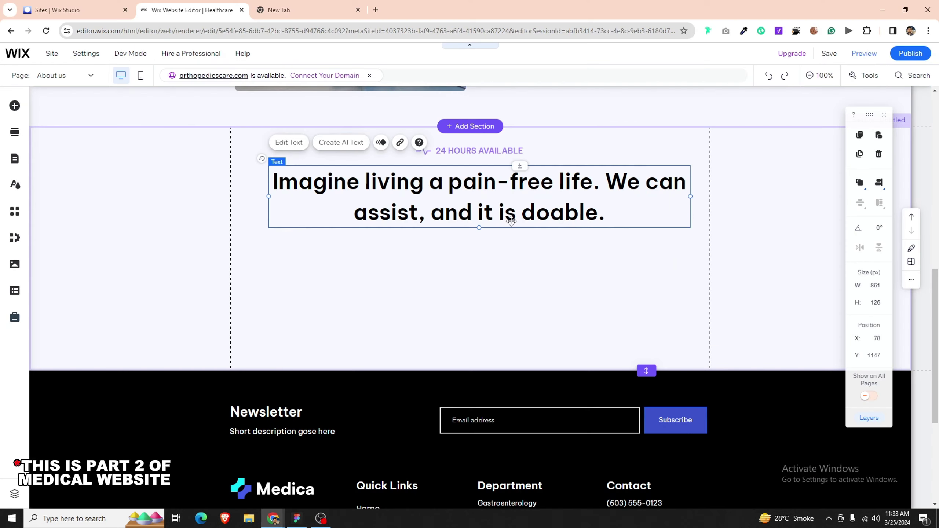
Step: Place a copy of the ABOUT US description paragraph below the new heading, at about X 232 and Y 1293
{"action": "left_click", "coordinate": [553, 238]}
{"action": "scroll", "coordinate": [591, 368], "scroll_direction": "up", "scroll_amount": 10}
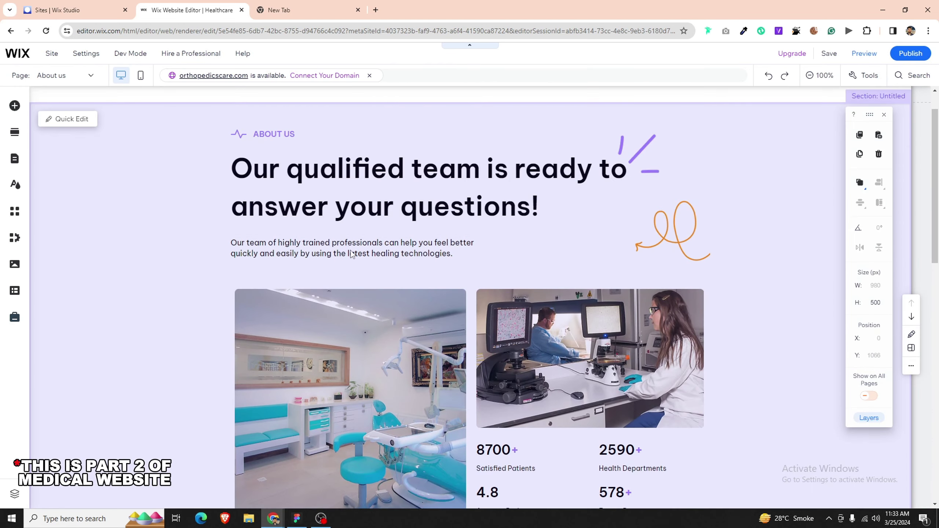
{"action": "left_click", "coordinate": [352, 252]}
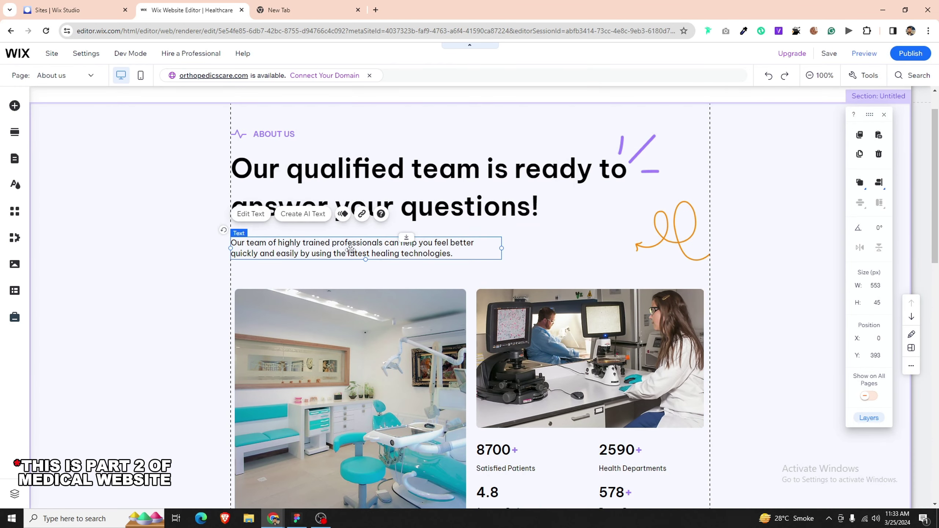
{"action": "left_click_drag", "start_coordinate": [350, 250], "coordinate": [413, 267]}
{"action": "left_click_drag", "start_coordinate": [404, 287], "coordinate": [459, 298]}
Step: Copy the "In order to determine what activities, habits, or medical conditions" paragraph from Figma and replace the duplicated description with it
{"action": "left_click", "coordinate": [296, 518]}
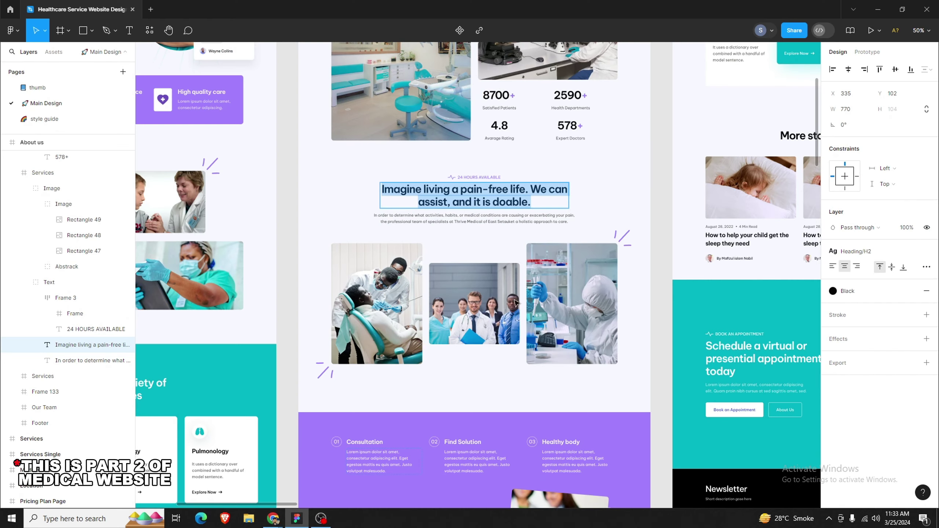
{"action": "left_click", "coordinate": [517, 219]}
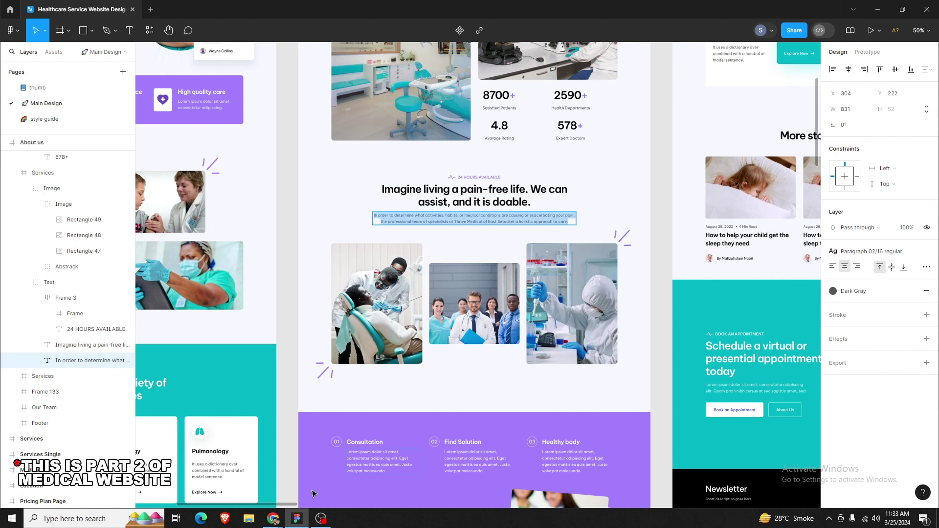
{"action": "left_click", "coordinate": [273, 518]}
{"action": "key", "text": "ctrl+a"}
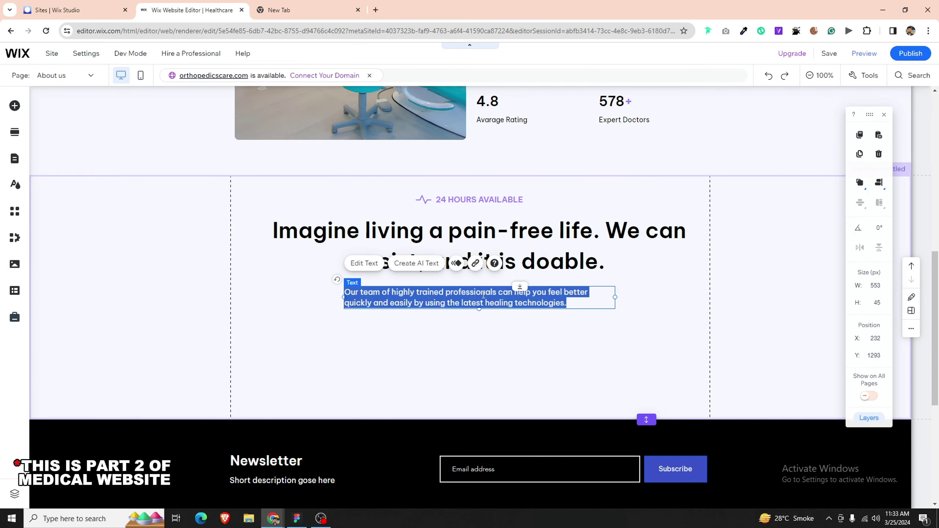
{"action": "type", "text": "In order to determine what activities, habits, or medical conditions are causing or exacerbating your pain, the professional team of specialists at Thrive Medical of East Setauket a holistic approach to care."}
{"action": "left_click", "coordinate": [454, 367]}
Step: Widen the new paragraph to about 730 px and center-align its text
{"action": "left_click_drag", "start_coordinate": [615, 303], "coordinate": [702, 313]}
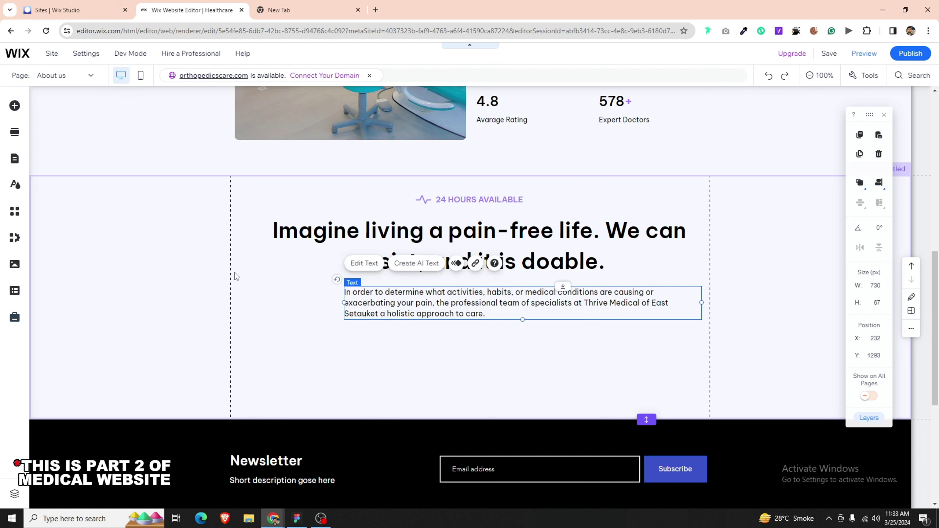
{"action": "double_click", "coordinate": [354, 300]}
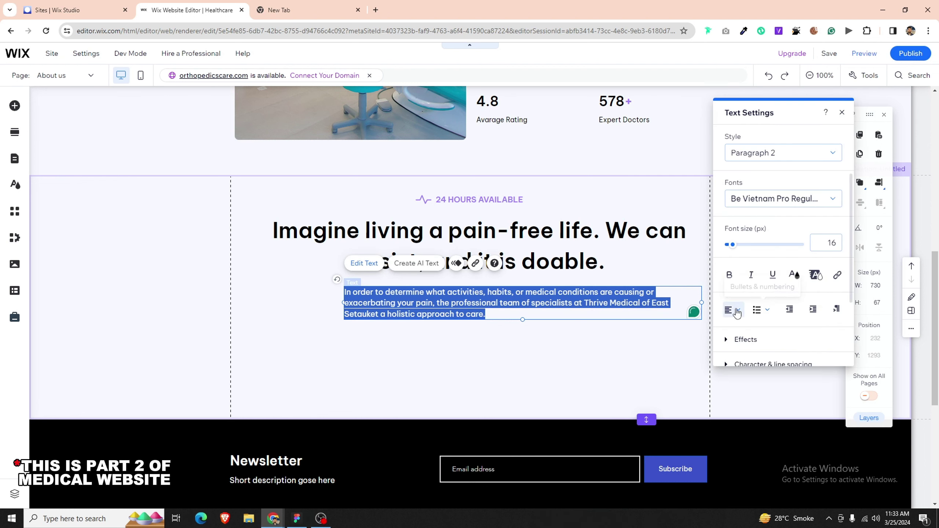
{"action": "left_click", "coordinate": [737, 313]}
{"action": "left_click", "coordinate": [730, 337]}
{"action": "left_click", "coordinate": [384, 379]}
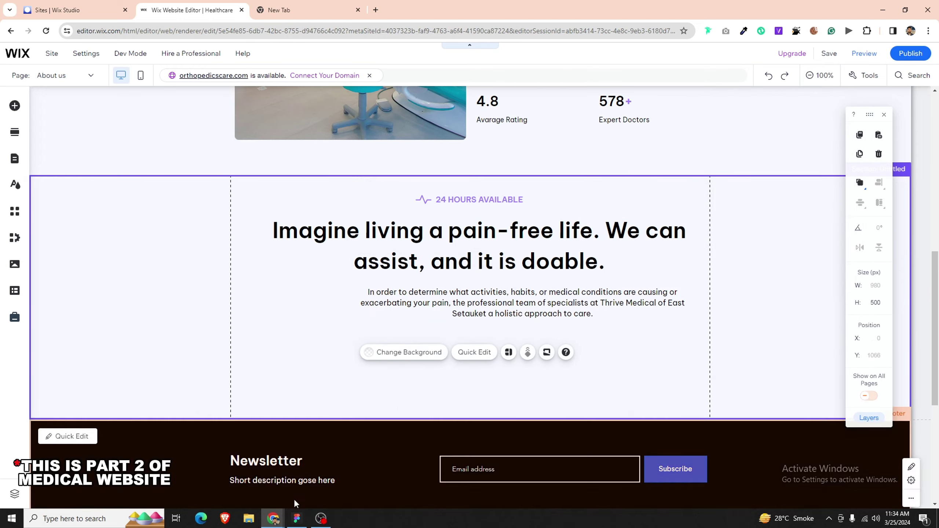
Step: Widen the paragraph to about 861 px so it fits two lines as in Figma and center it horizontally on the page
{"action": "left_click", "coordinate": [296, 519]}
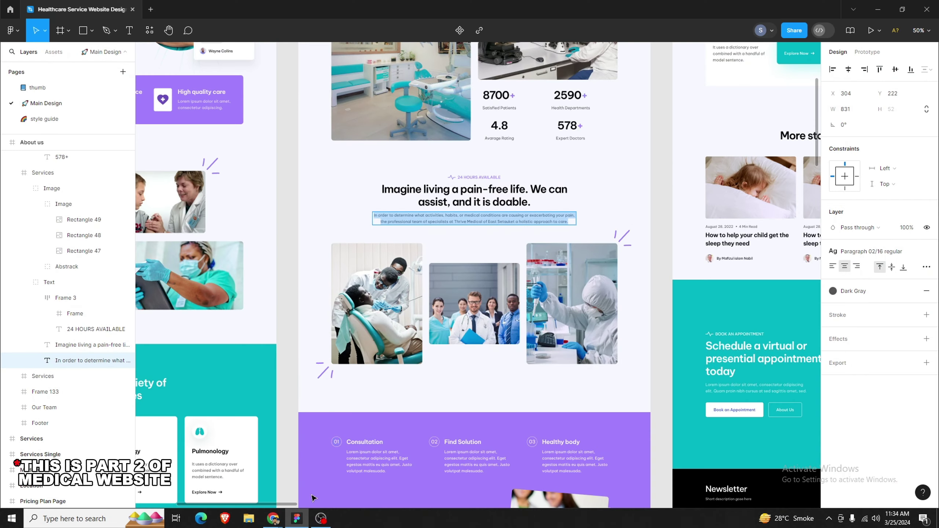
{"action": "left_click", "coordinate": [273, 519]}
{"action": "left_click", "coordinate": [385, 294]}
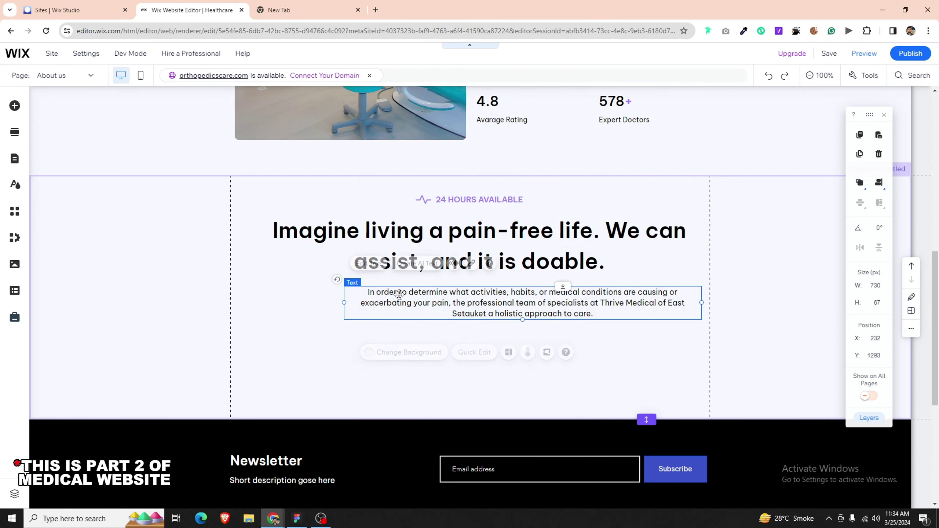
{"action": "left_click", "coordinate": [343, 304]}
{"action": "left_click", "coordinate": [349, 304]}
{"action": "left_click_drag", "start_coordinate": [344, 302], "coordinate": [280, 297]}
{"action": "left_click", "coordinate": [879, 183]}
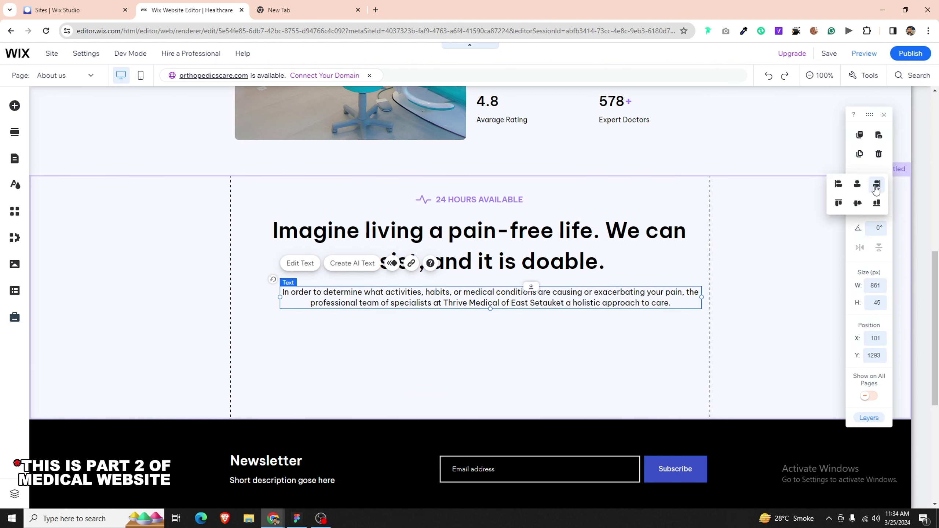
{"action": "left_click", "coordinate": [858, 185]}
{"action": "left_click", "coordinate": [673, 373]}
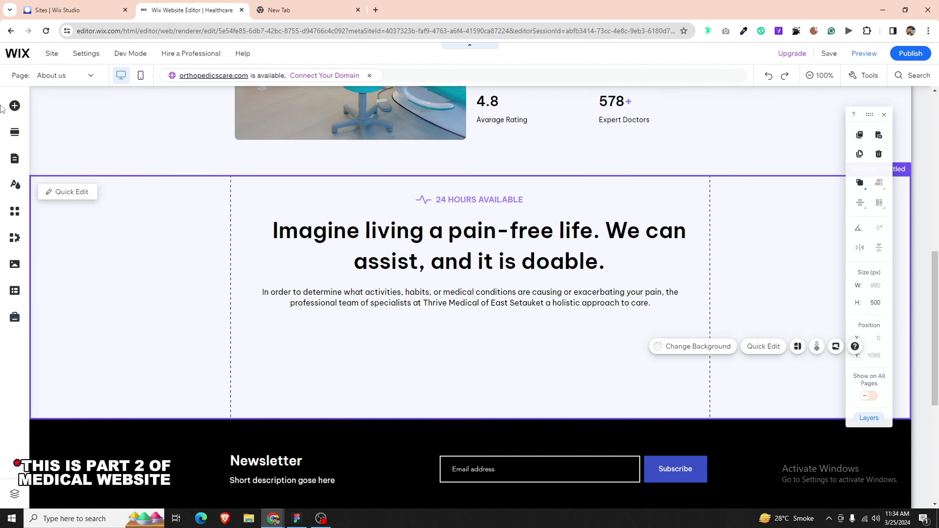
Step: Add a blank white Classic strip below the paragraph at about Y 1367 and extend its height to about 485 px
{"action": "left_click", "coordinate": [15, 106]}
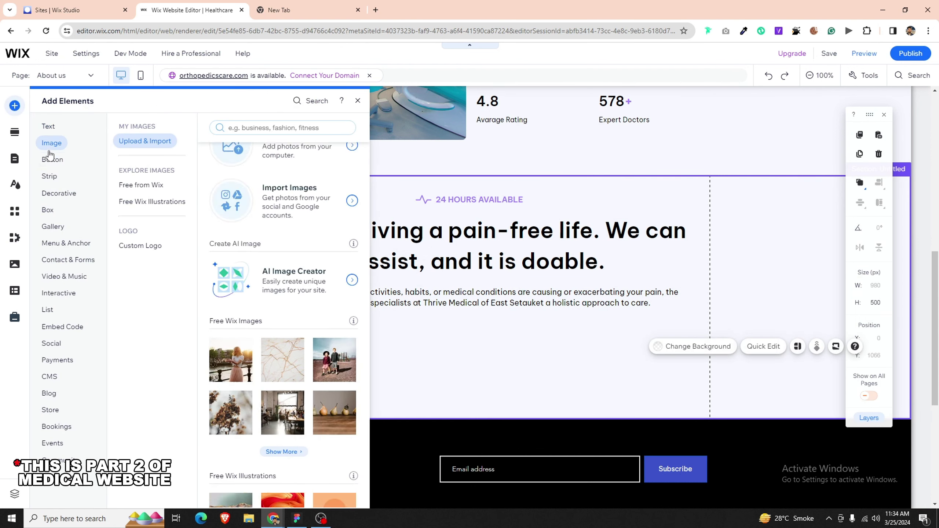
{"action": "left_click", "coordinate": [50, 177]}
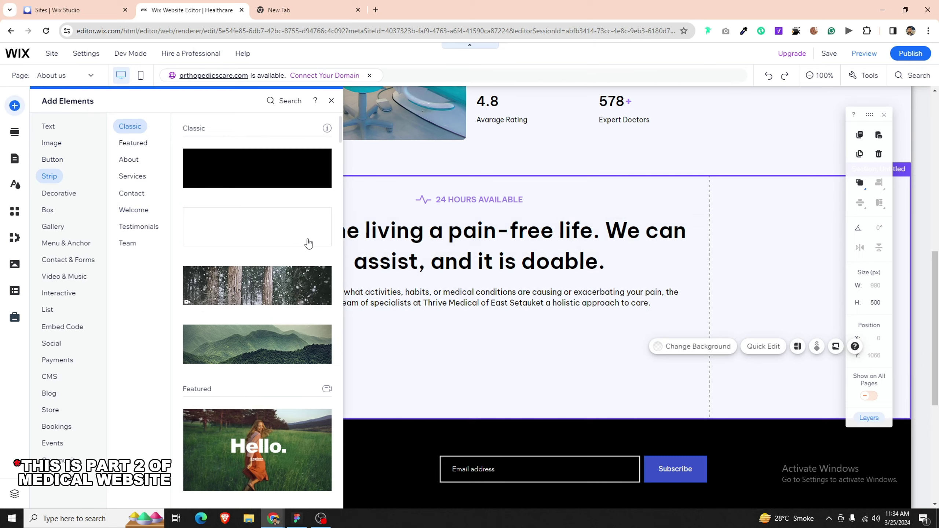
{"action": "left_click_drag", "start_coordinate": [306, 244], "coordinate": [329, 239]}
{"action": "left_click_drag", "start_coordinate": [495, 203], "coordinate": [518, 320]}
{"action": "scroll", "coordinate": [633, 371], "scroll_direction": "down", "scroll_amount": 5}
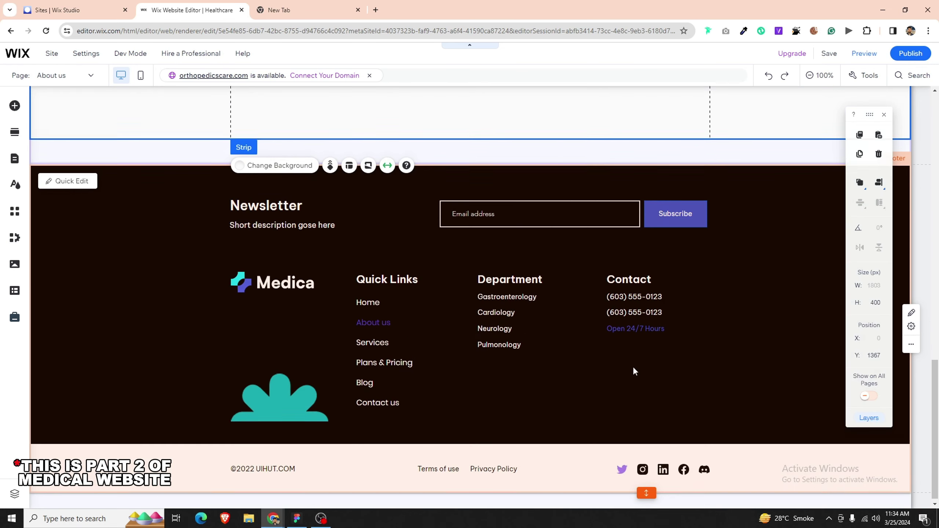
{"action": "scroll", "coordinate": [630, 173], "scroll_direction": "up", "scroll_amount": 1}
{"action": "left_click_drag", "start_coordinate": [630, 172], "coordinate": [629, 276]}
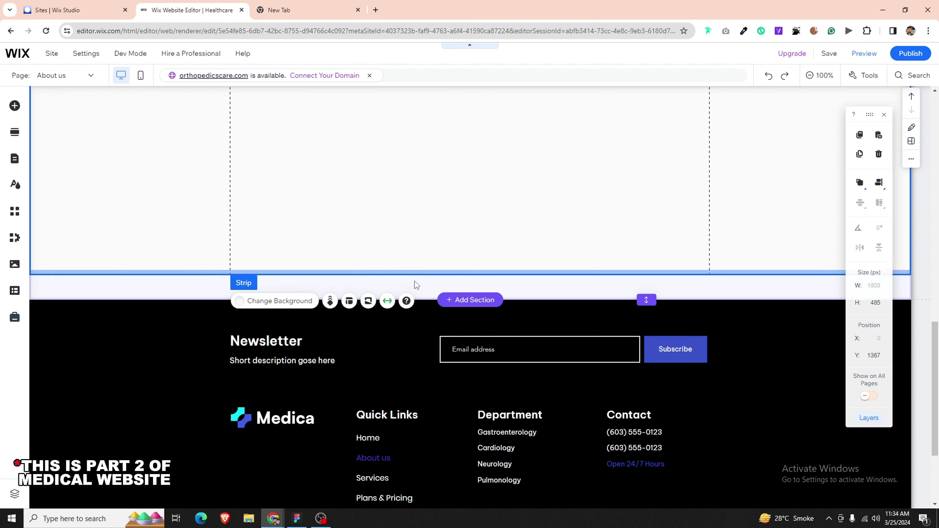
Step: Make the strip's background color transparent and set its stretch to Page width
{"action": "left_click", "coordinate": [303, 300]}
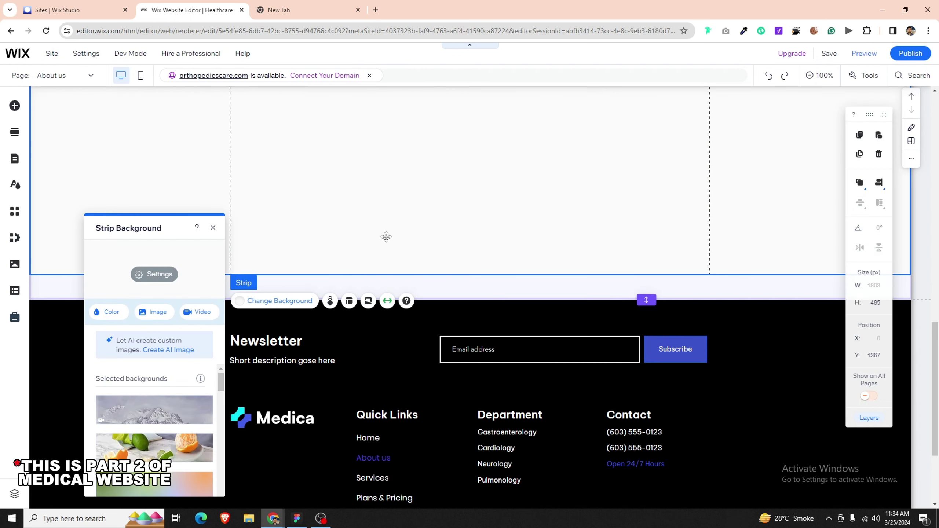
{"action": "left_click", "coordinate": [177, 274]}
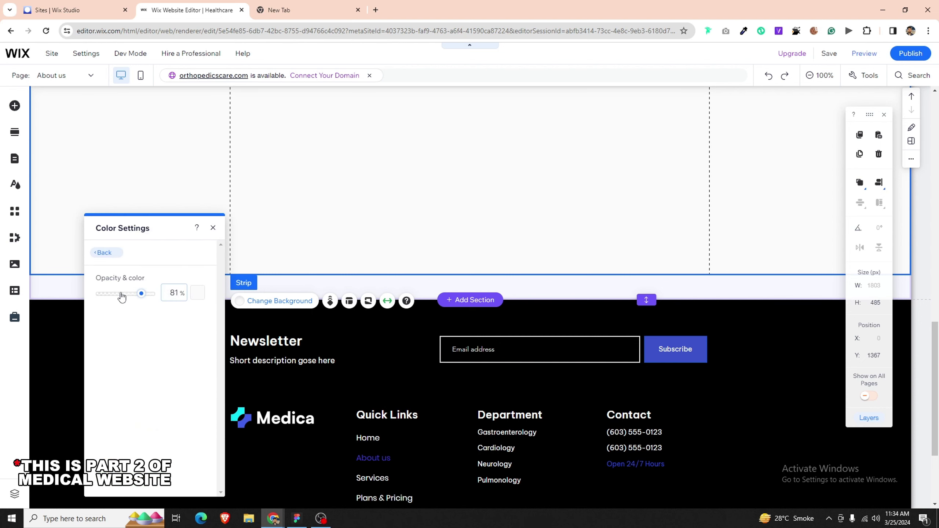
{"action": "left_click", "coordinate": [387, 302]}
{"action": "left_click", "coordinate": [187, 367]}
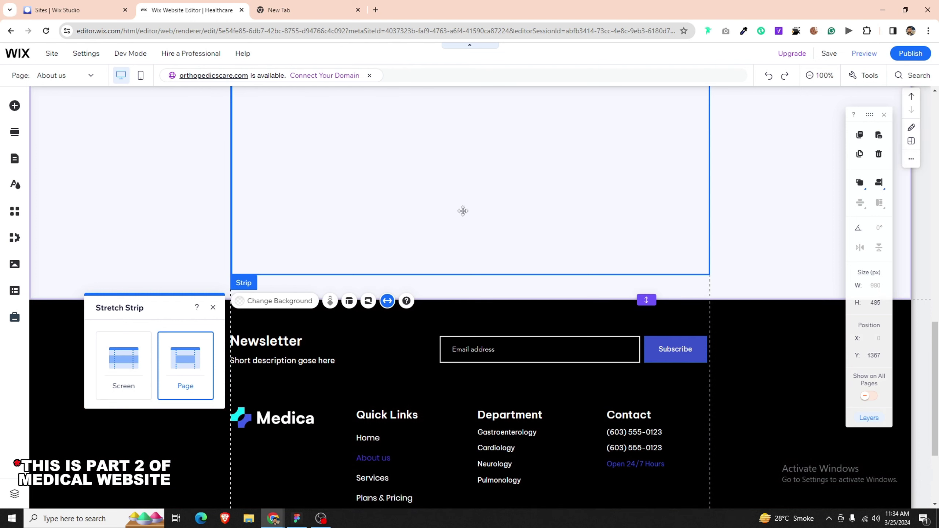
Step: Add columns to the strip so it is divided into three equal columns
{"action": "left_click", "coordinate": [349, 301]}
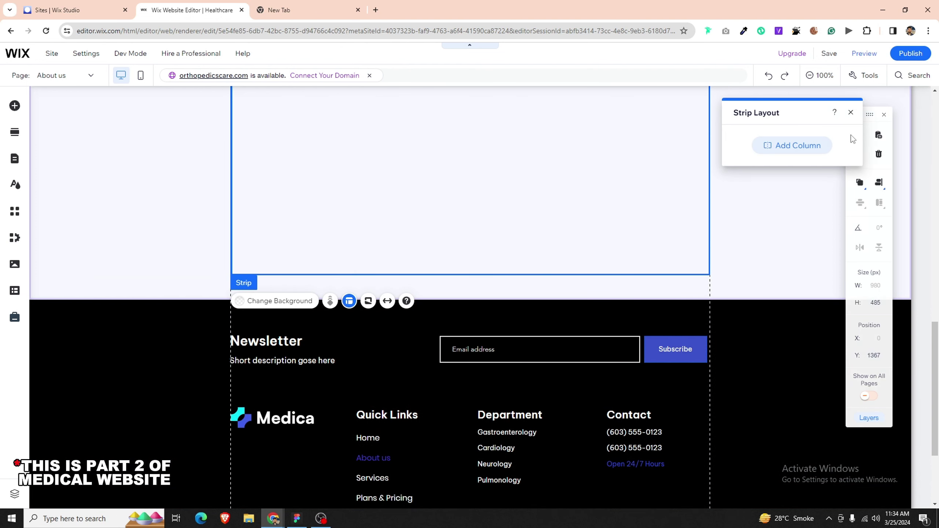
{"action": "left_click", "coordinate": [824, 145]}
{"action": "left_click", "coordinate": [448, 175]}
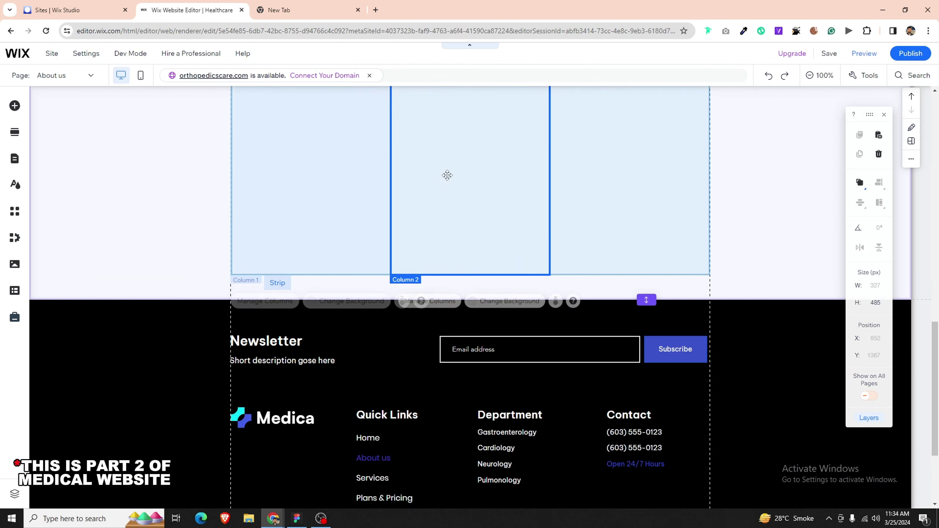
{"action": "scroll", "coordinate": [457, 252], "scroll_direction": "up", "scroll_amount": 4}
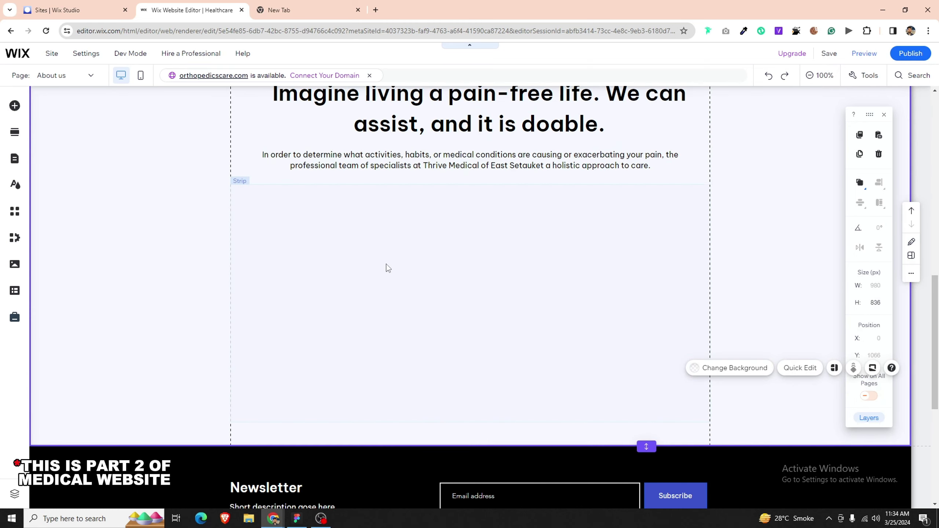
Step: Upload the Rectangle 47, Rectangle 48 and Rectangle 49 images from the new web healthcare folder to the site's media files
{"action": "left_click", "coordinate": [386, 264]}
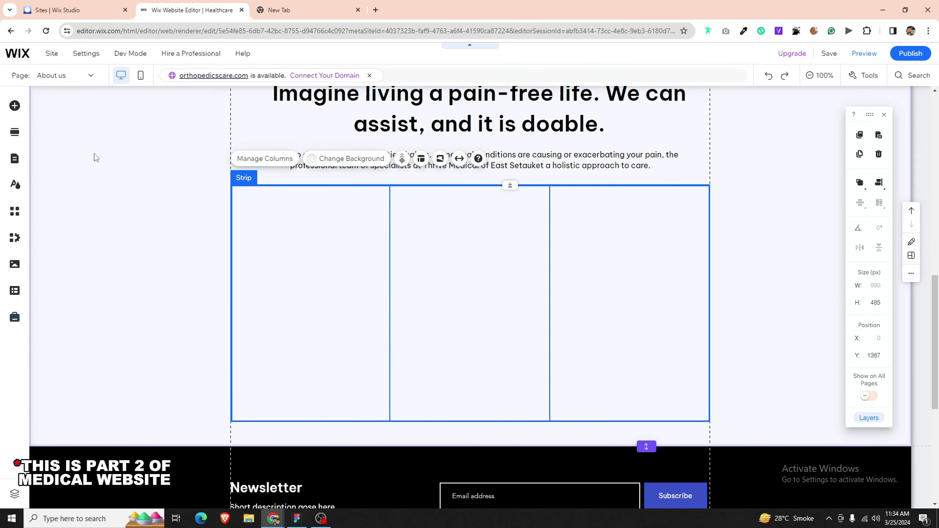
{"action": "left_click", "coordinate": [15, 106]}
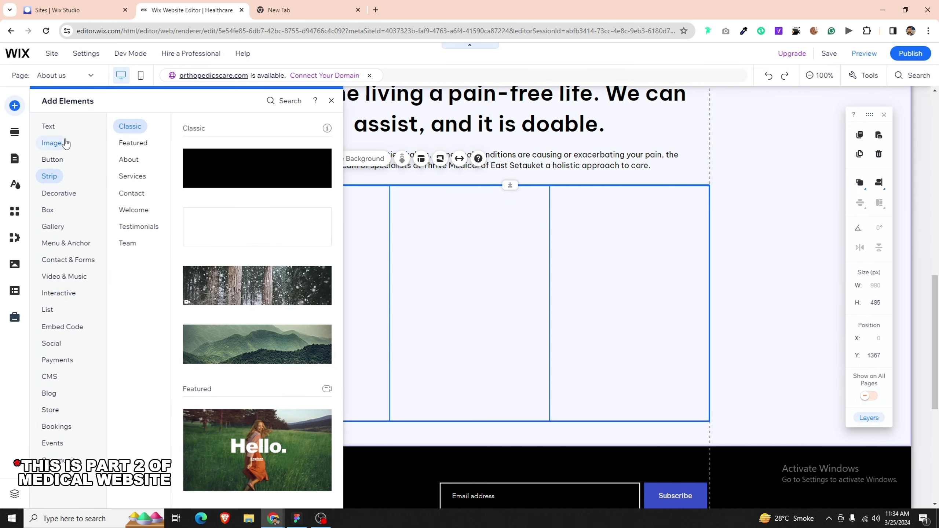
{"action": "left_click", "coordinate": [52, 143]}
{"action": "left_click", "coordinate": [264, 212]}
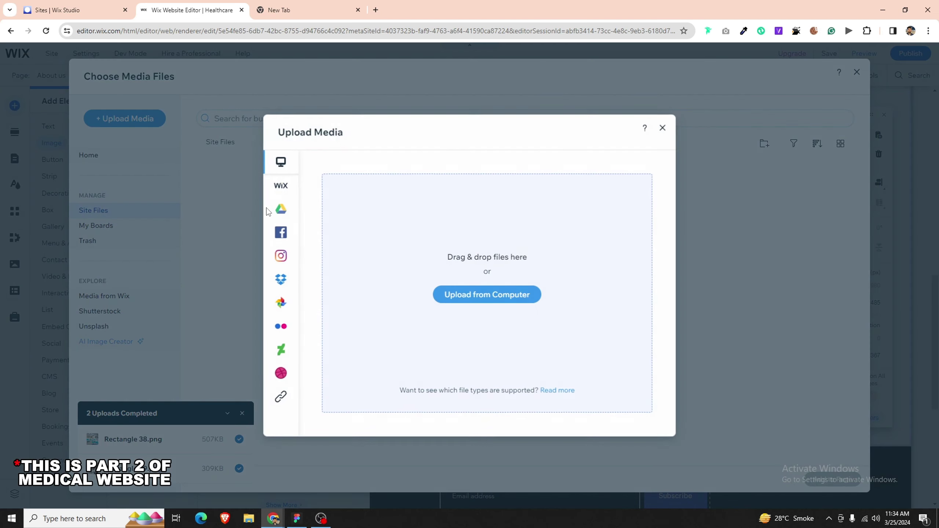
{"action": "left_click", "coordinate": [445, 295]}
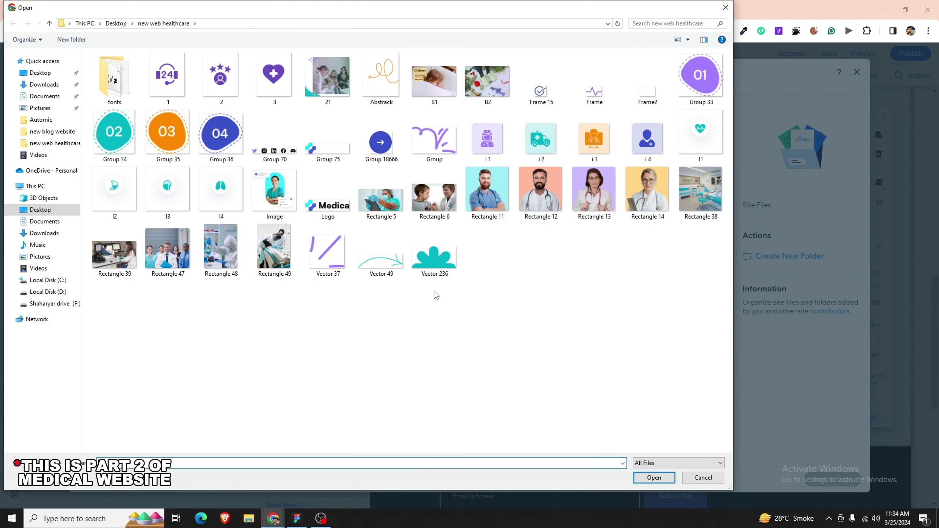
{"action": "left_click", "coordinate": [257, 262]}
{"action": "left_click", "coordinate": [156, 269], "text": "shift"}
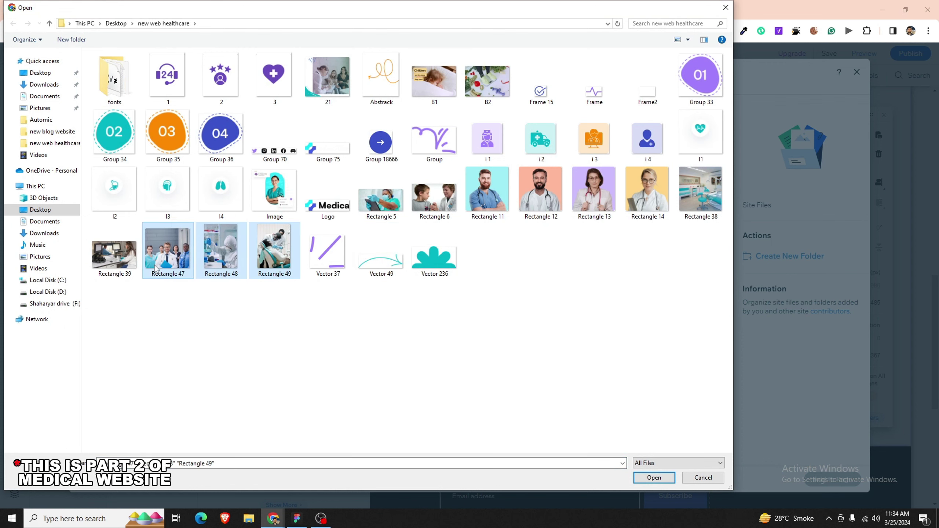
{"action": "key", "text": "Return"}
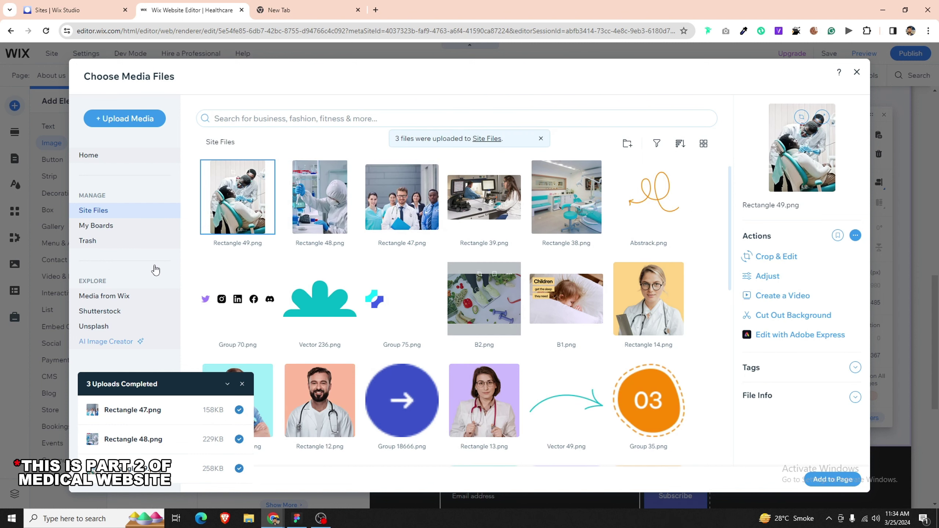
Step: Add Rectangle 49.png to the strip's first column, resize it to about 310 × 412 px and center it horizontally
{"action": "key", "text": "Return"}
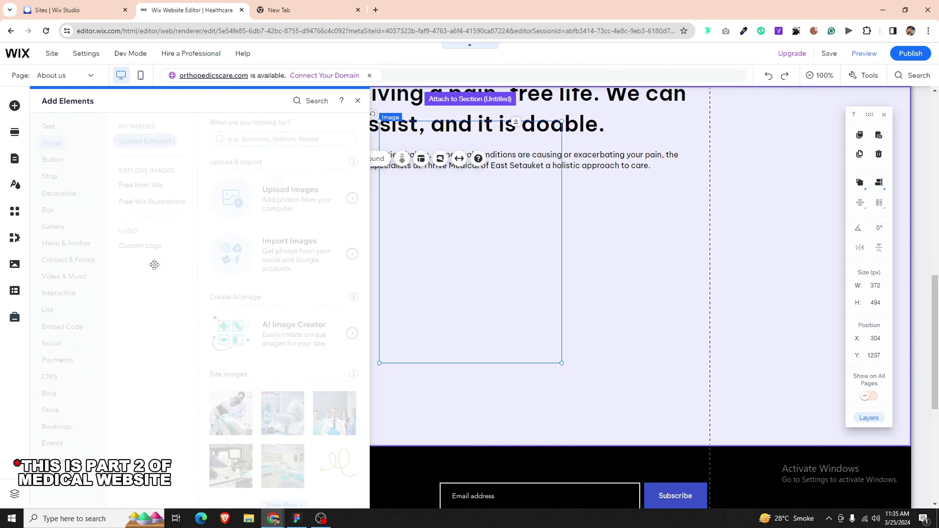
{"action": "left_click_drag", "start_coordinate": [408, 288], "coordinate": [265, 332]}
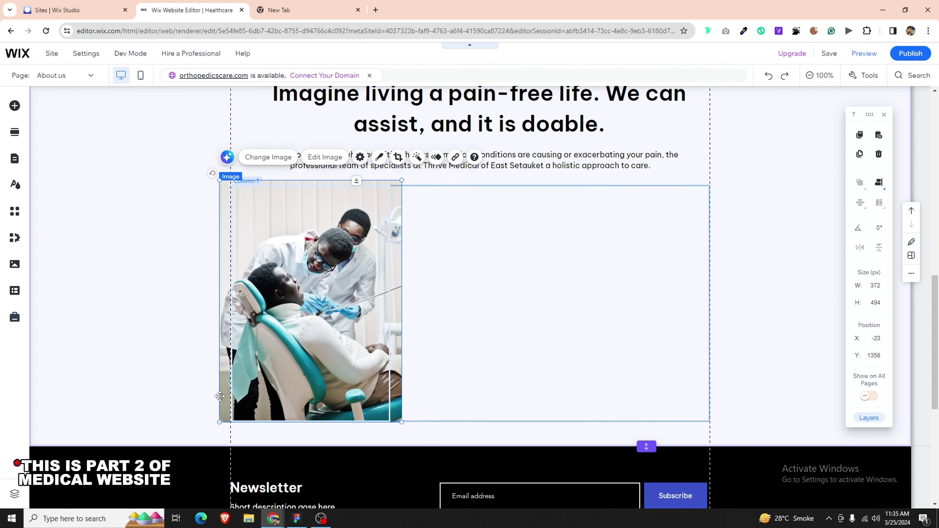
{"action": "left_click_drag", "start_coordinate": [215, 424], "coordinate": [256, 374]}
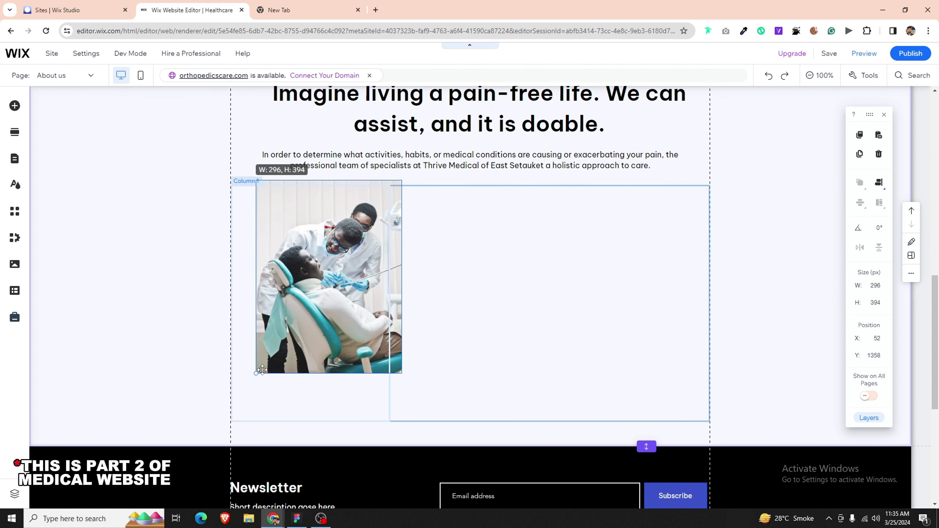
{"action": "left_click_drag", "start_coordinate": [291, 338], "coordinate": [278, 355]}
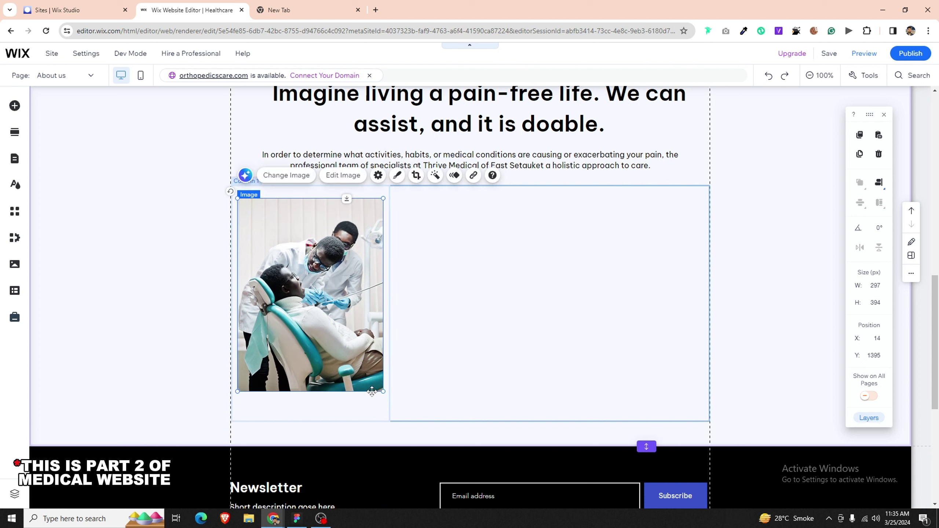
{"action": "left_click", "coordinate": [385, 398]}
{"action": "left_click", "coordinate": [378, 390]}
{"action": "left_click_drag", "start_coordinate": [382, 390], "coordinate": [390, 401]}
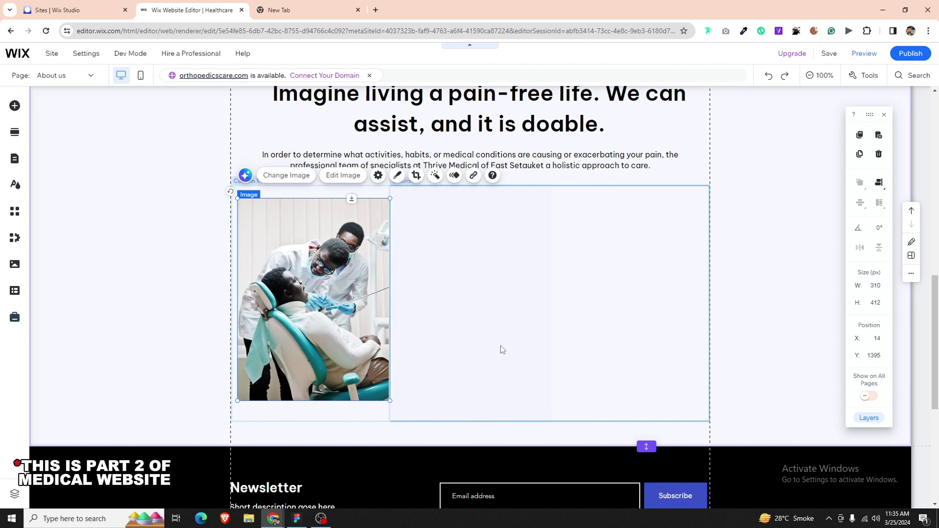
{"action": "left_click", "coordinate": [884, 184]}
{"action": "left_click", "coordinate": [865, 187]}
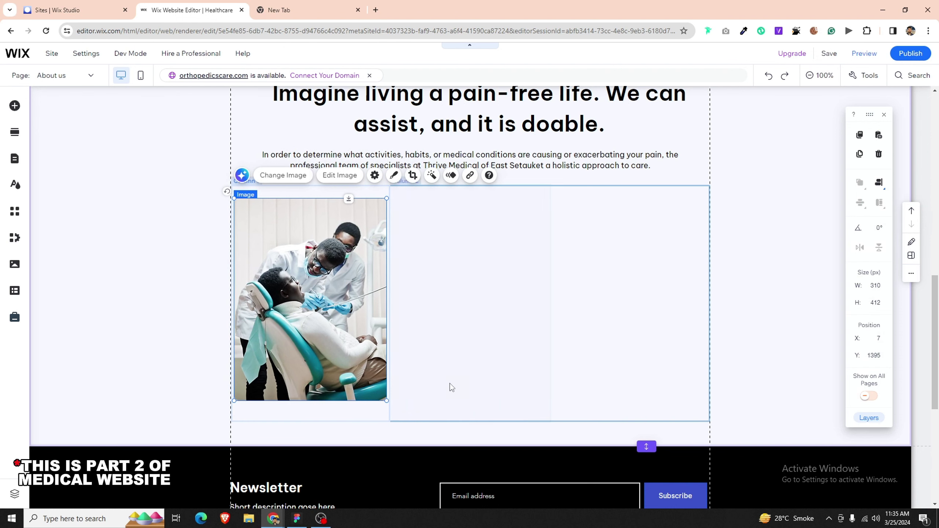
Step: Shorten the strip to about 455 px high and center the first column's image vertically at about Y 1388
{"action": "left_click", "coordinate": [450, 383]}
{"action": "left_click", "coordinate": [349, 418]}
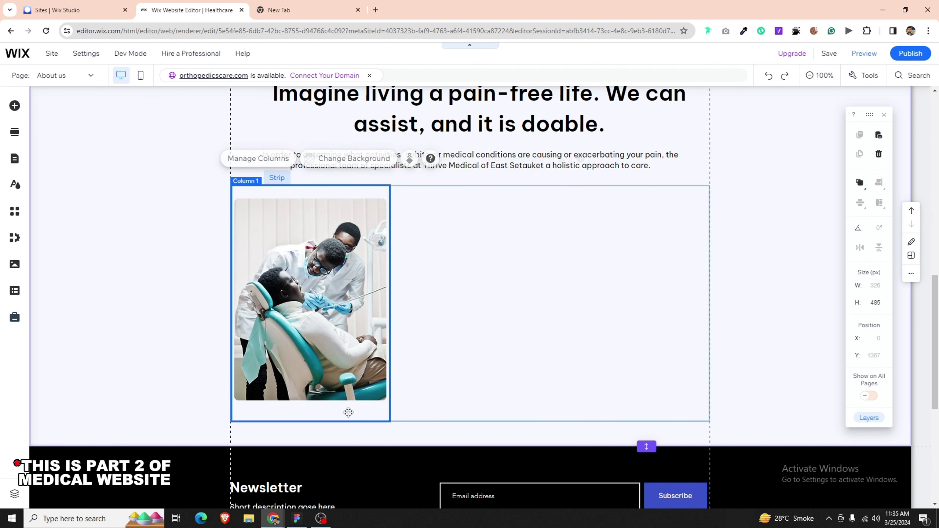
{"action": "left_click_drag", "start_coordinate": [337, 423], "coordinate": [339, 380]}
{"action": "left_click", "coordinate": [341, 395]}
Step: Add the medical team photo to the second column, resize it to about 294 × 264 px and center it in the column
{"action": "left_click", "coordinate": [409, 361]}
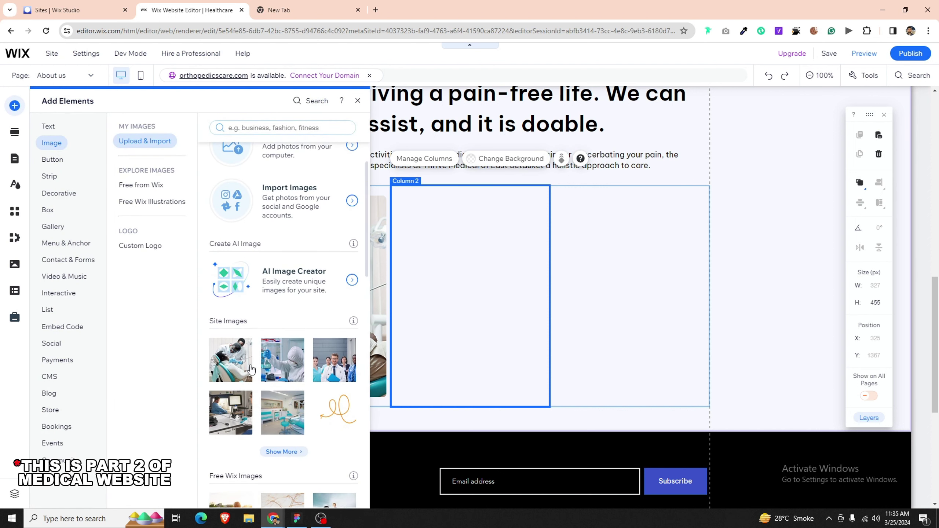
{"action": "left_click_drag", "start_coordinate": [339, 368], "coordinate": [467, 317]}
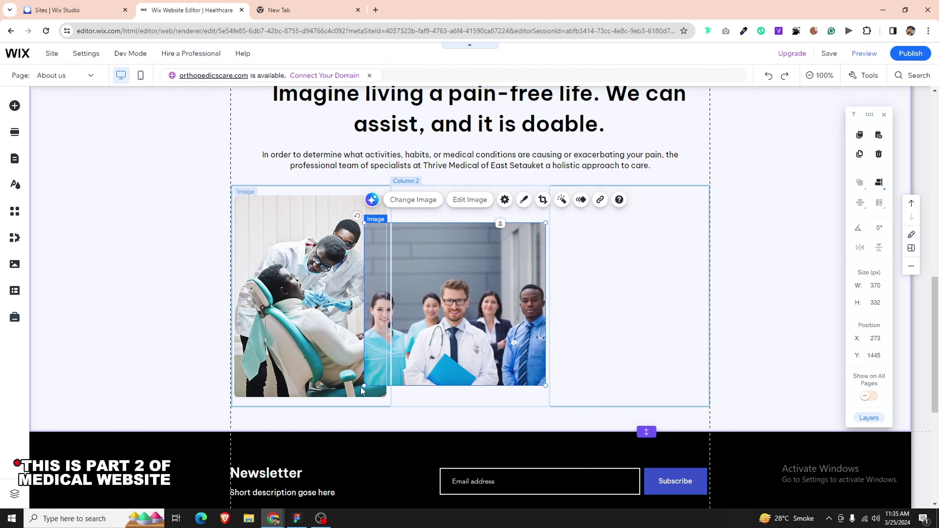
{"action": "left_click_drag", "start_coordinate": [362, 386], "coordinate": [401, 352]}
{"action": "mouse_move", "coordinate": [452, 320]}
{"action": "left_mouse_down"}
{"action": "mouse_move", "coordinate": [441, 318]}
{"action": "mouse_move", "coordinate": [451, 318]}
{"action": "left_mouse_up"}
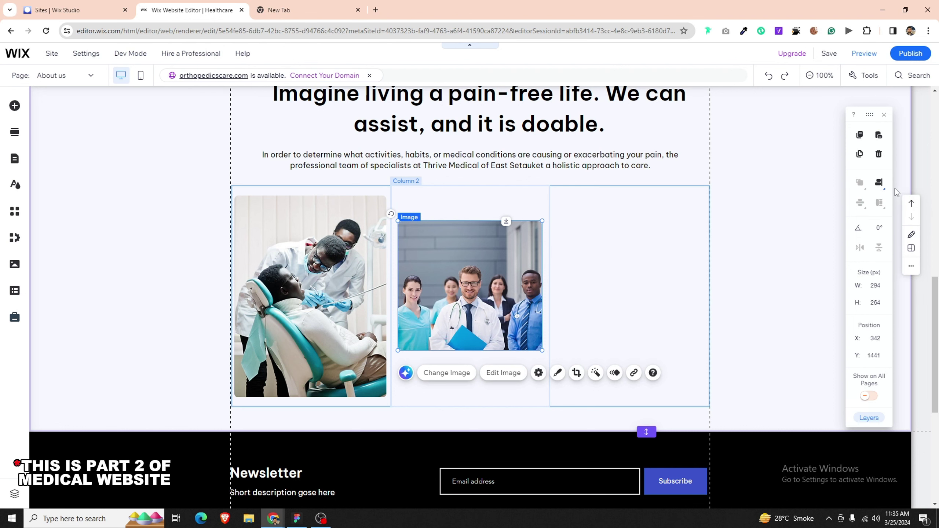
{"action": "left_click", "coordinate": [879, 183]}
{"action": "left_click", "coordinate": [857, 203]}
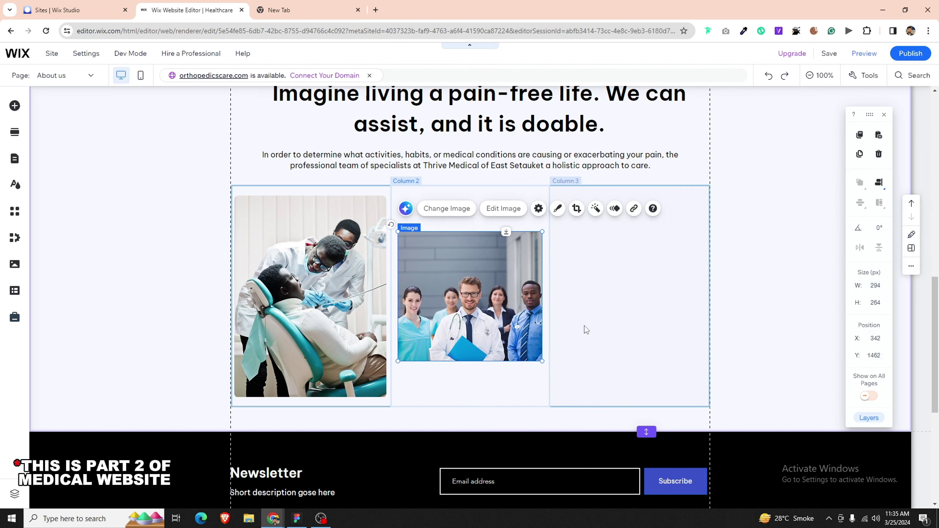
Step: Duplicate the first column's image into the third column and replace the copy's picture with Rectangle 48.png
{"action": "left_click", "coordinate": [566, 344]}
{"action": "left_click", "coordinate": [333, 347]}
{"action": "left_click_drag", "start_coordinate": [332, 347], "coordinate": [640, 336]}
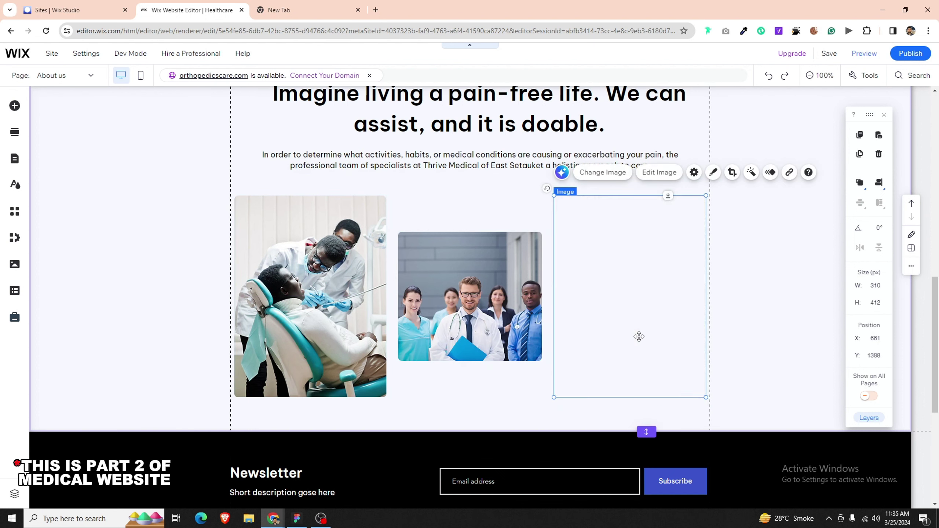
{"action": "left_click", "coordinate": [610, 179]}
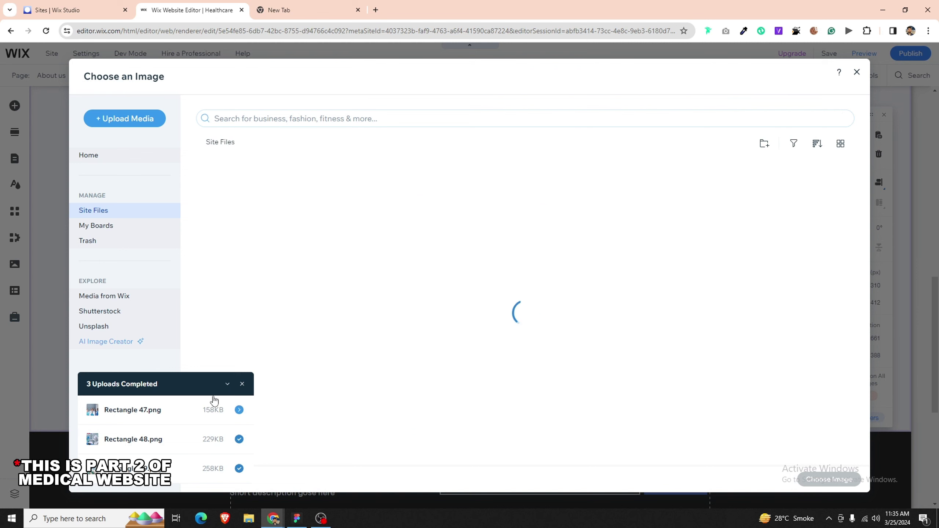
{"action": "left_click", "coordinate": [242, 384]}
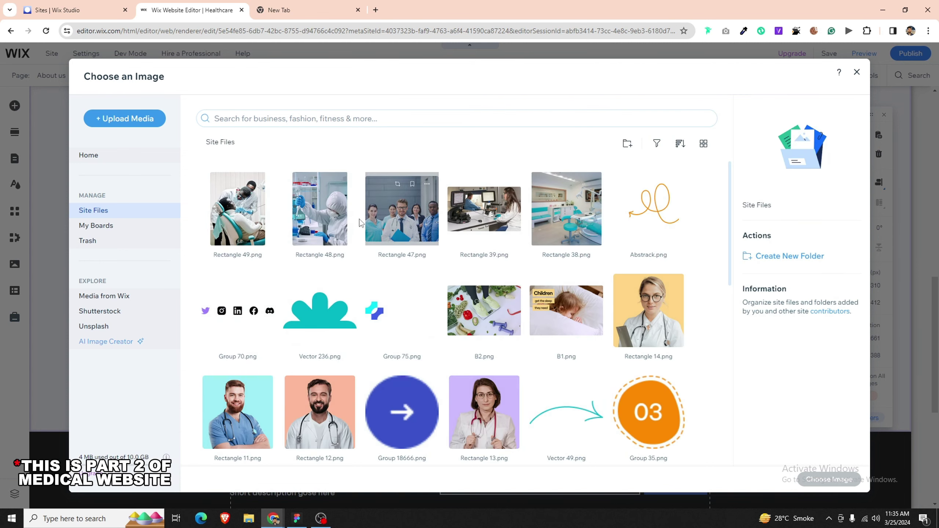
{"action": "double_click", "coordinate": [334, 230]}
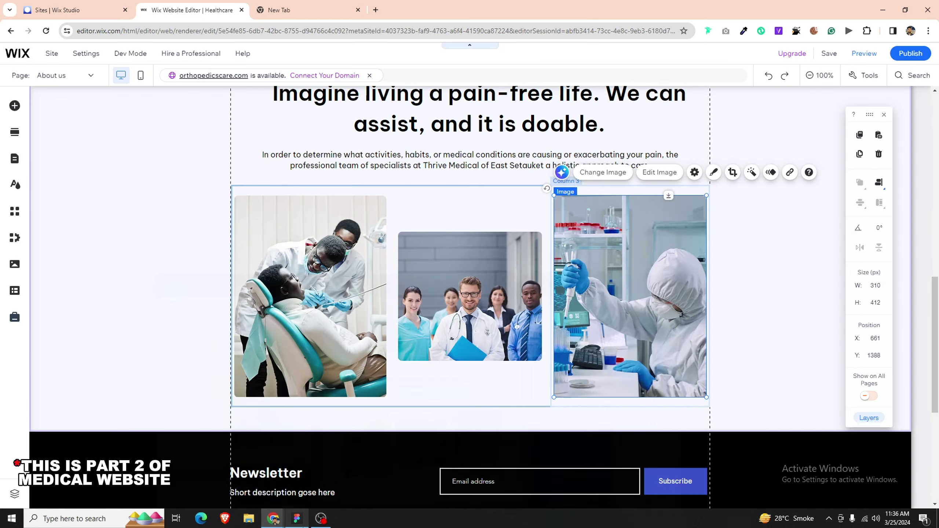
Step: Add the purple Vector 37.png accent to the page and place it just off the third image's upper-right corner
{"action": "left_click", "coordinate": [210, 290]}
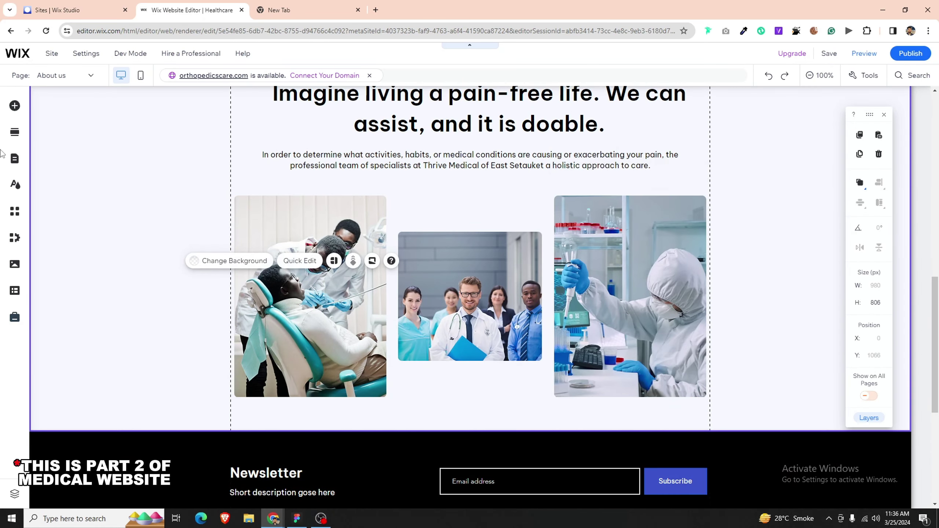
{"action": "left_click", "coordinate": [14, 107]}
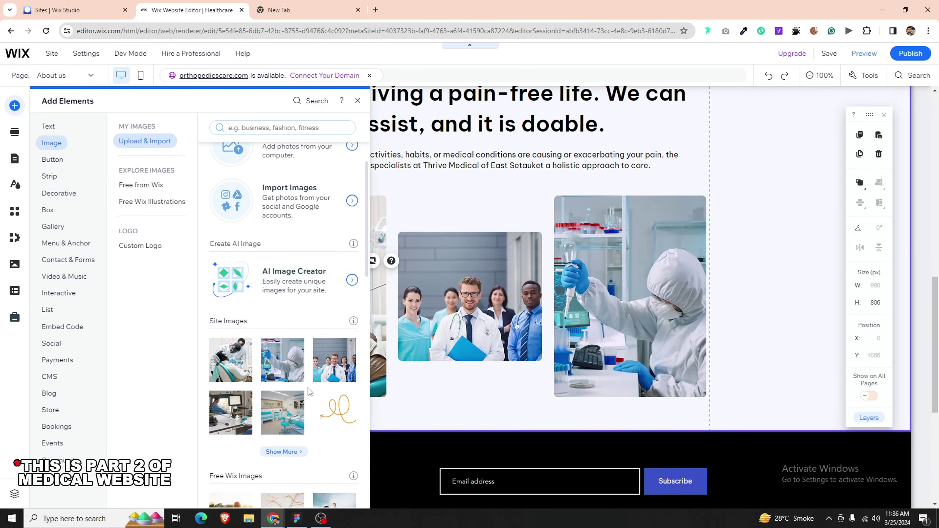
{"action": "left_click", "coordinate": [283, 452]}
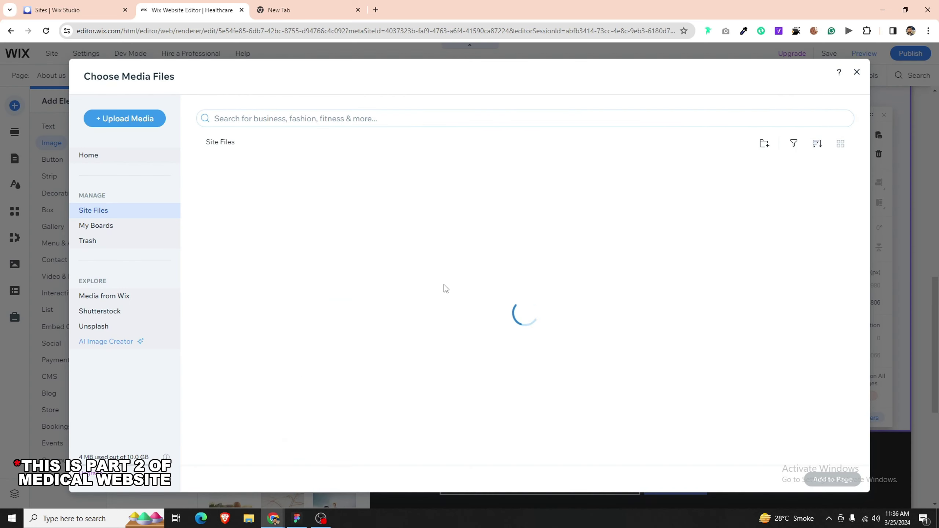
{"action": "scroll", "coordinate": [444, 285], "scroll_direction": "down", "scroll_amount": 10}
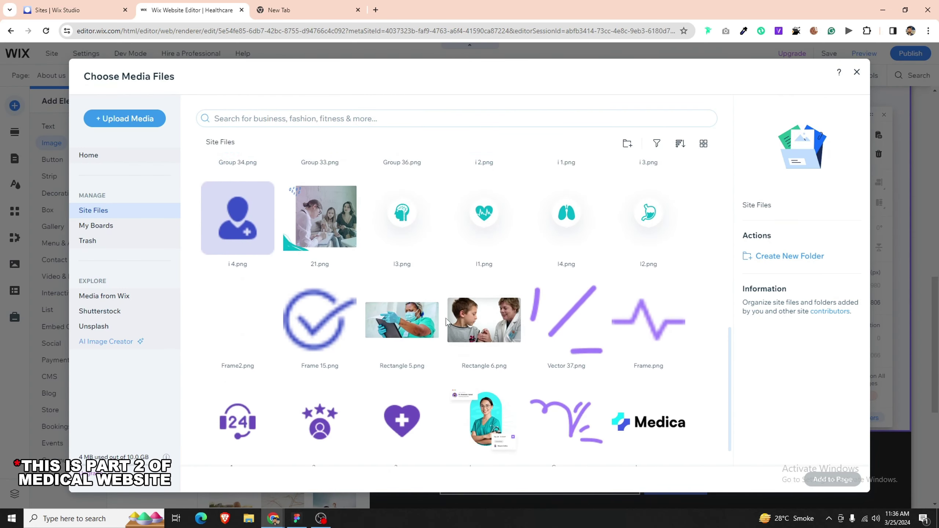
{"action": "left_click", "coordinate": [595, 322]}
{"action": "left_click", "coordinate": [832, 480]}
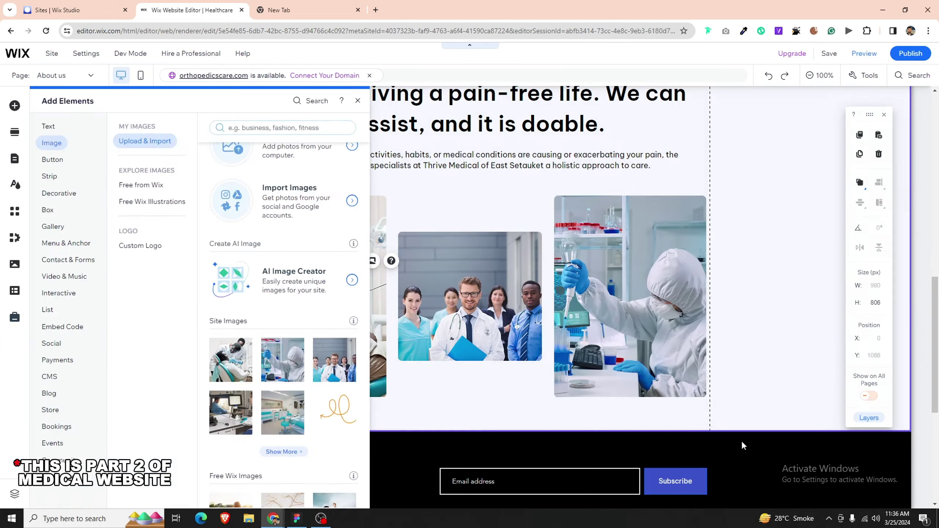
{"action": "left_click_drag", "start_coordinate": [486, 227], "coordinate": [695, 197]}
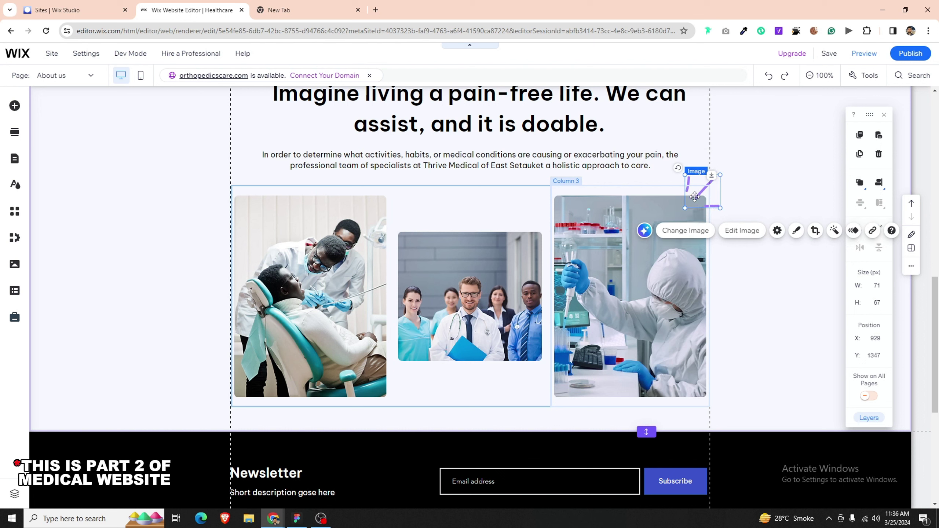
{"action": "key", "text": "shift+Up"}
{"action": "key", "text": "shift+Right"}
{"action": "key", "text": "shift+Right"}
{"action": "key", "text": "shift+Right"}
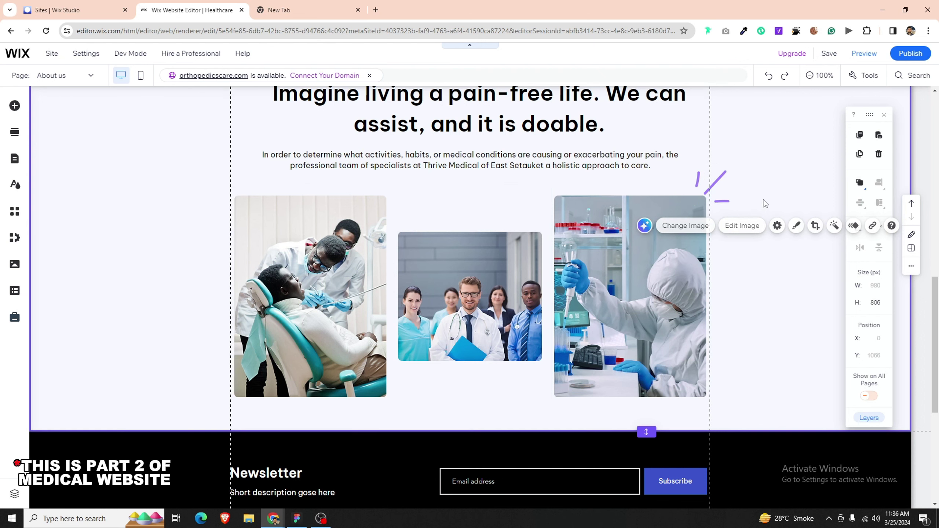
Step: Duplicate the purple accent, move the copy over the first image's lower part and rotate it to about 190°
{"action": "left_click", "coordinate": [728, 218]}
{"action": "left_click", "coordinate": [719, 196]}
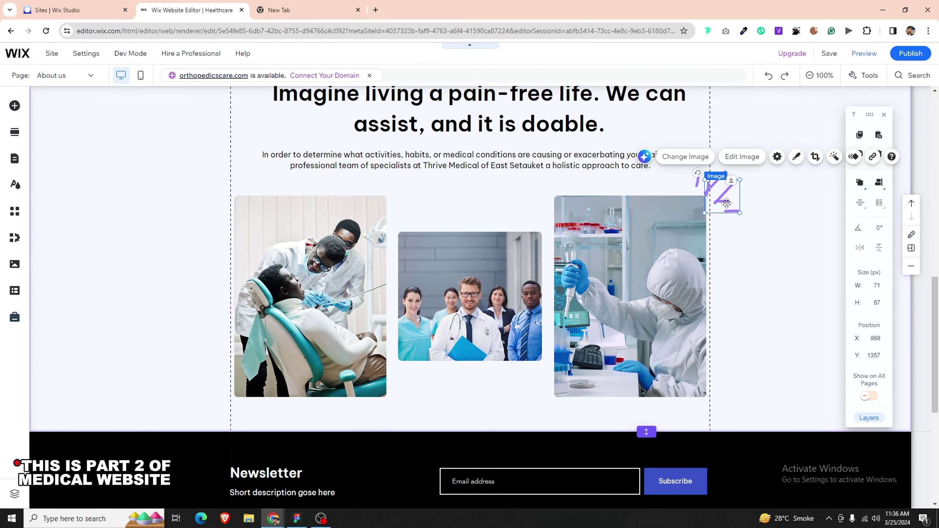
{"action": "left_click_drag", "start_coordinate": [706, 196], "coordinate": [282, 370]}
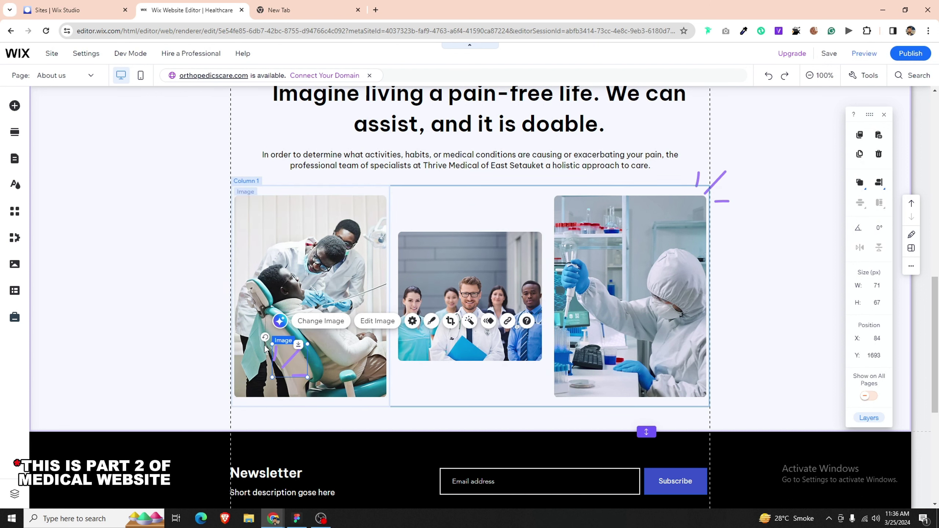
{"action": "left_click_drag", "start_coordinate": [265, 337], "coordinate": [330, 425]}
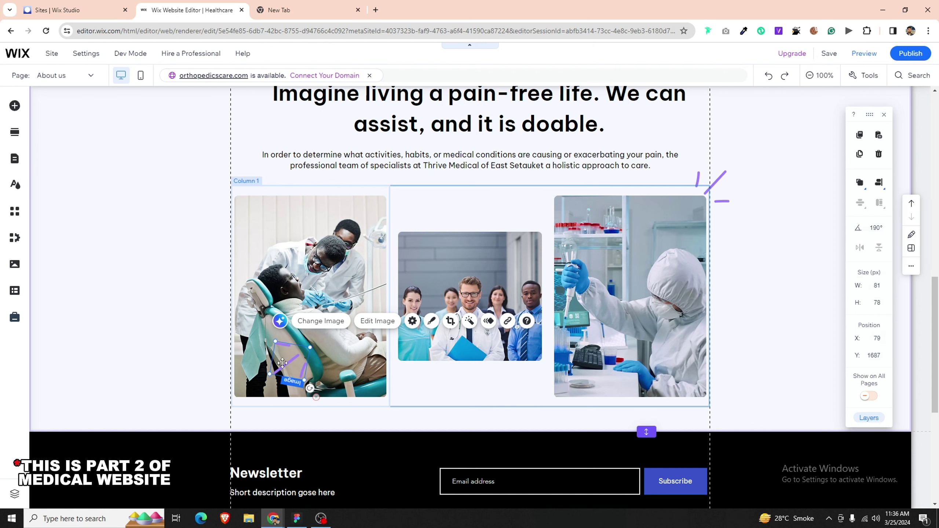
Step: Move the rotated accent to the first image's lower-left corner, at about X -56, Y 1783
{"action": "left_click_drag", "start_coordinate": [283, 363], "coordinate": [250, 390]}
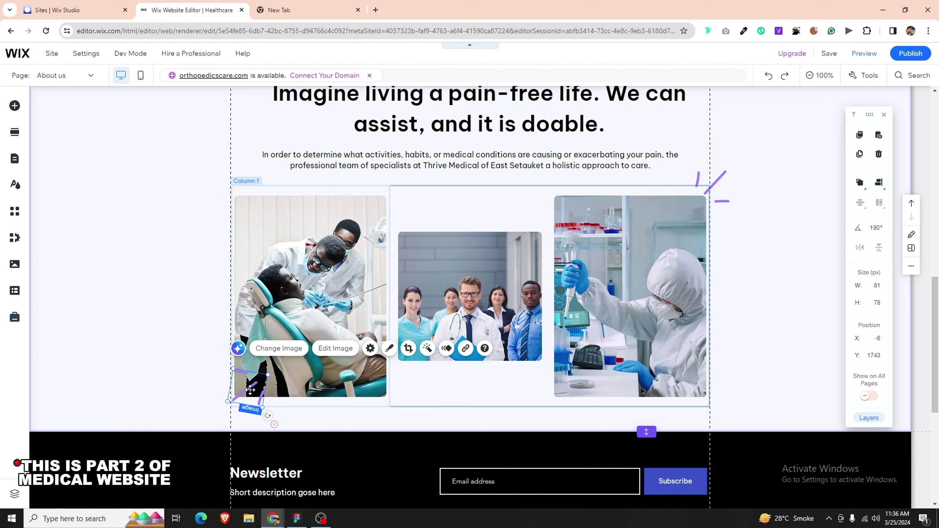
{"action": "key", "text": "shift+Left"}
{"action": "key", "text": "shift+Left"}
{"action": "key", "text": "shift+Left"}
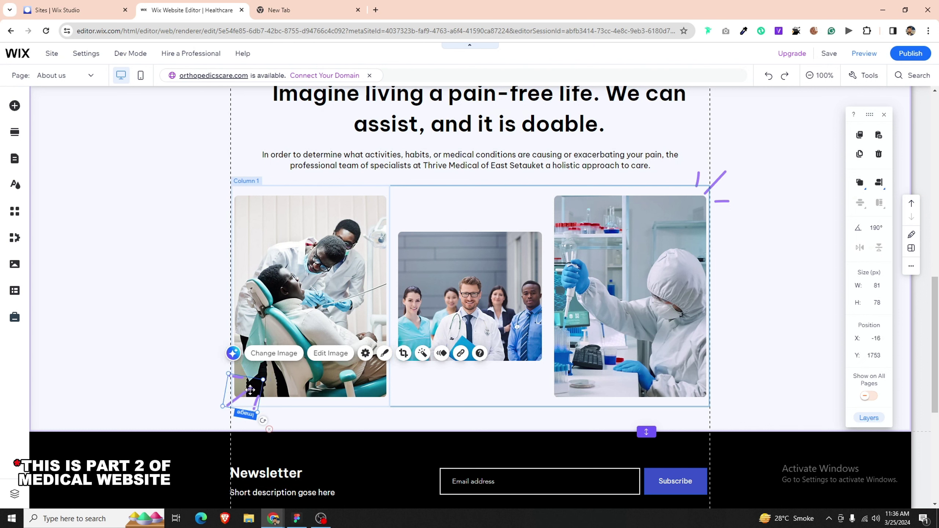
{"action": "key", "text": "shift+Down"}
{"action": "key", "text": "shift+Down"}
{"action": "key", "text": "shift+Down"}
{"action": "key", "text": "shift+Left"}
{"action": "key", "text": "shift+Left"}
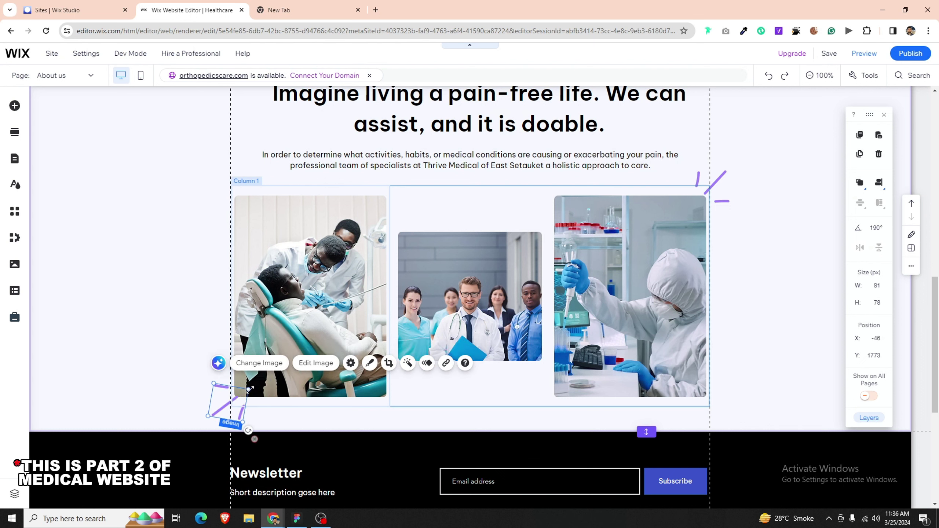
{"action": "key", "text": "shift+Down"}
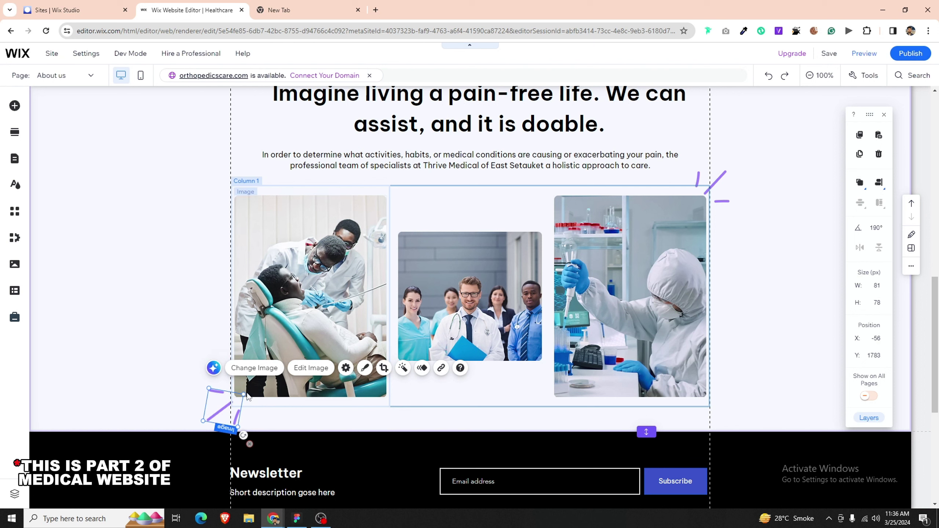
Step: Nudge the lower-left purple accent to about X -54, Y 1775 and the upper-right accent to about X 953, Y 1338
{"action": "key", "text": "shift+Up"}
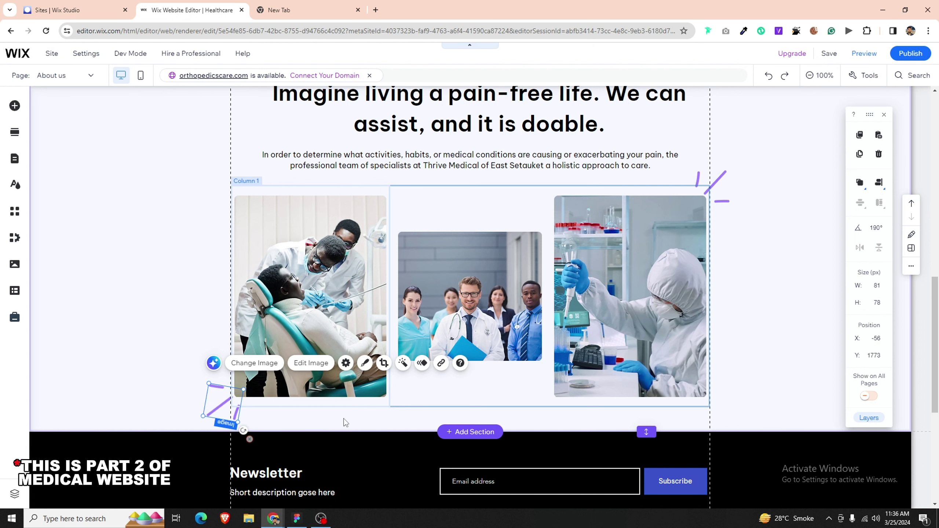
{"action": "left_click", "coordinate": [345, 422]}
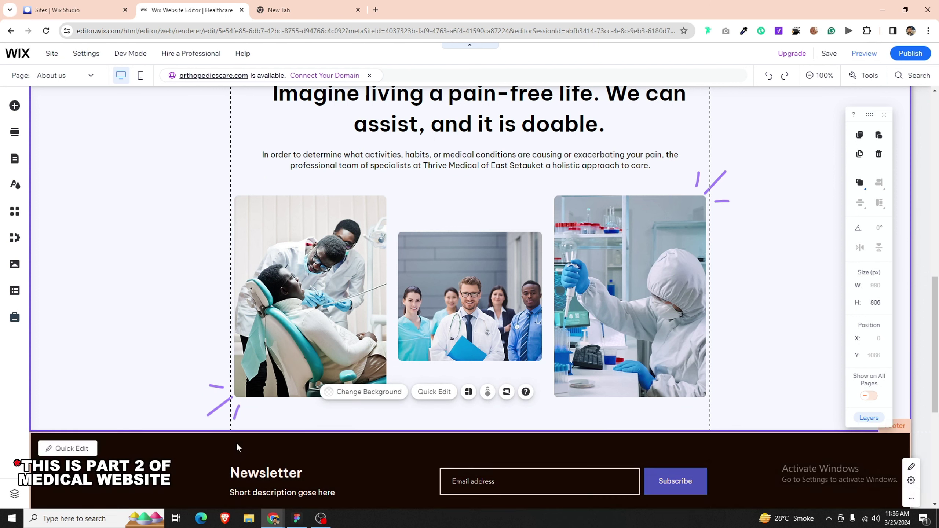
{"action": "left_click", "coordinate": [221, 411]}
{"action": "key", "text": "Right"}
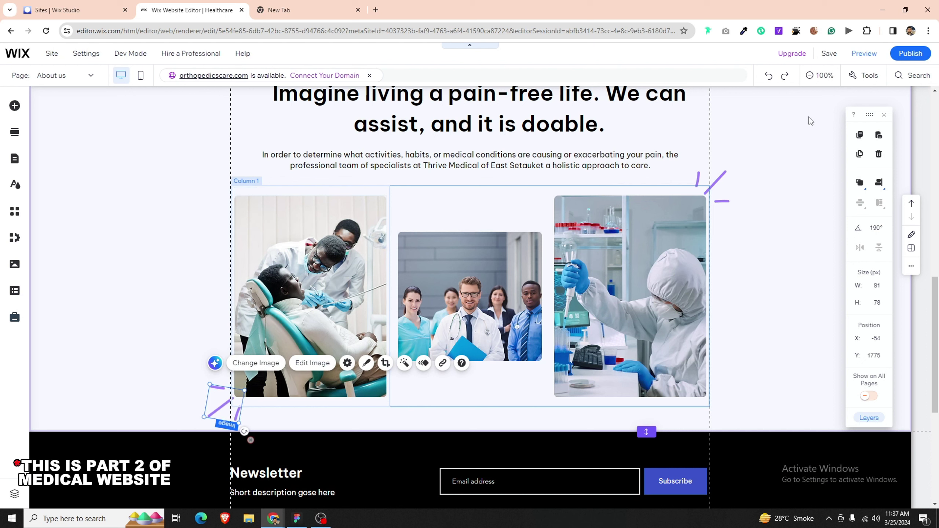
{"action": "left_click", "coordinate": [721, 177]}
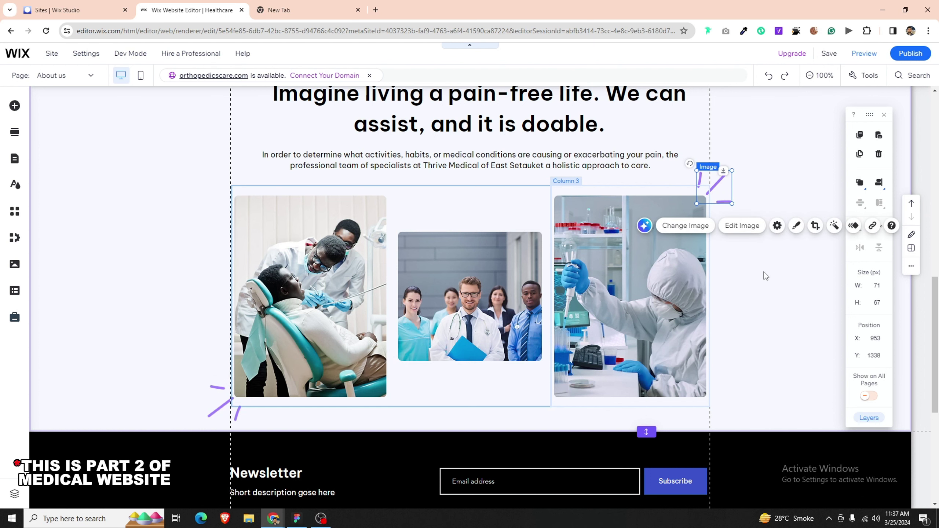
{"action": "left_click", "coordinate": [764, 281]}
Step: Publish the site with the finished image strip and its purple accents
{"action": "scroll", "coordinate": [764, 281], "scroll_direction": "down", "scroll_amount": 7}
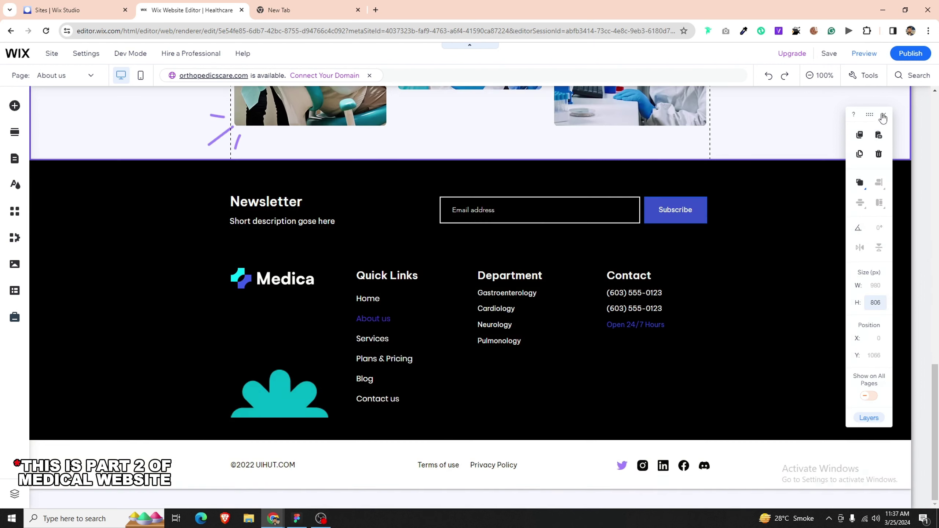
{"action": "left_click", "coordinate": [911, 53]}
{"action": "scroll", "coordinate": [485, 325], "scroll_direction": "up", "scroll_amount": 8}
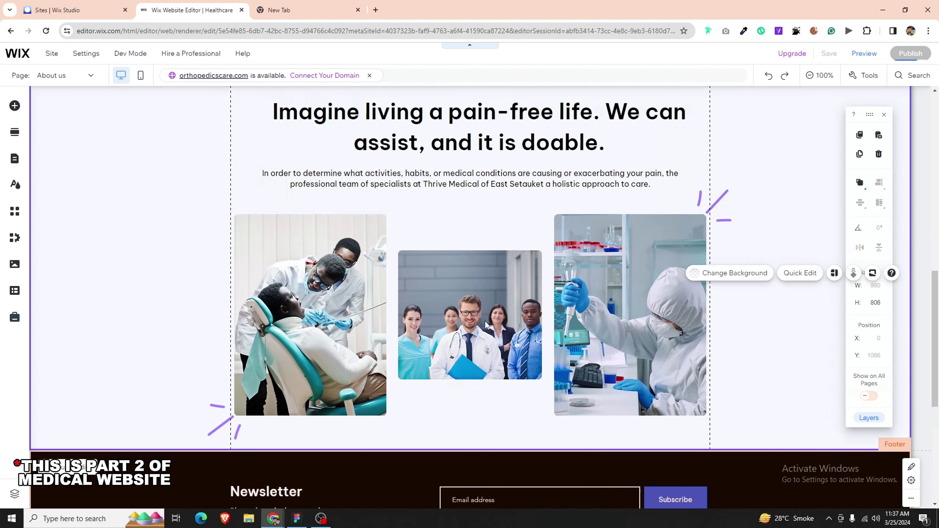
{"action": "scroll", "coordinate": [567, 291], "scroll_direction": "up", "scroll_amount": 7}
{"action": "scroll", "coordinate": [566, 291], "scroll_direction": "down", "scroll_amount": 10}
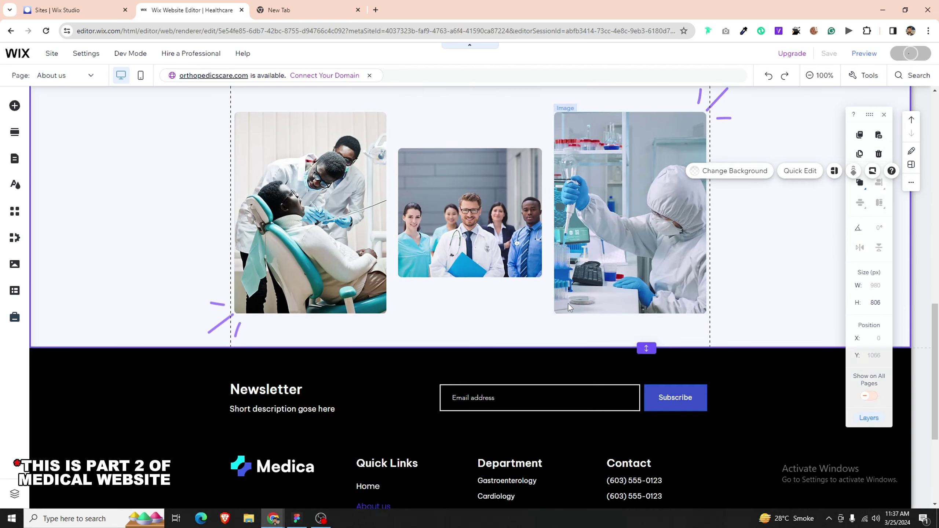
{"action": "scroll", "coordinate": [568, 304], "scroll_direction": "down", "scroll_amount": 4}
{"action": "left_click", "coordinate": [587, 366]}
{"action": "scroll", "coordinate": [525, 320], "scroll_direction": "up", "scroll_amount": 3}
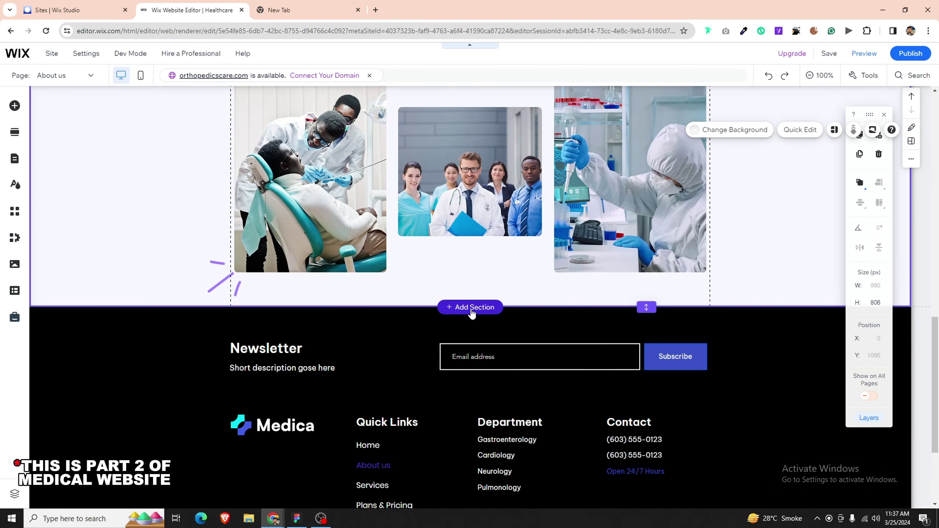
Step: Add a blank section above the footer and check the purple services section in the Figma design
{"action": "left_click", "coordinate": [471, 308]}
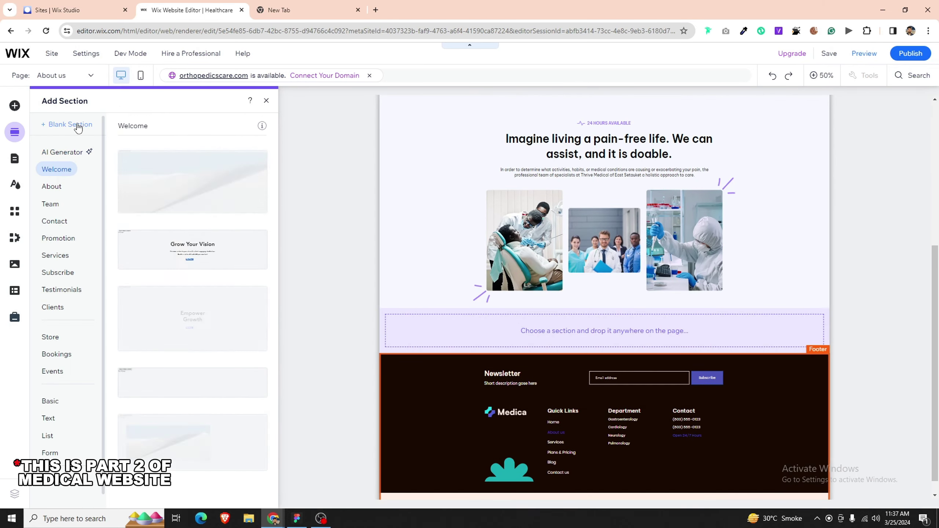
{"action": "left_click", "coordinate": [70, 125]}
{"action": "scroll", "coordinate": [470, 296], "scroll_direction": "down", "scroll_amount": 5}
{"action": "key", "text": "alt+Tab"}
{"action": "scroll", "coordinate": [480, 333], "scroll_direction": "down", "scroll_amount": 3}
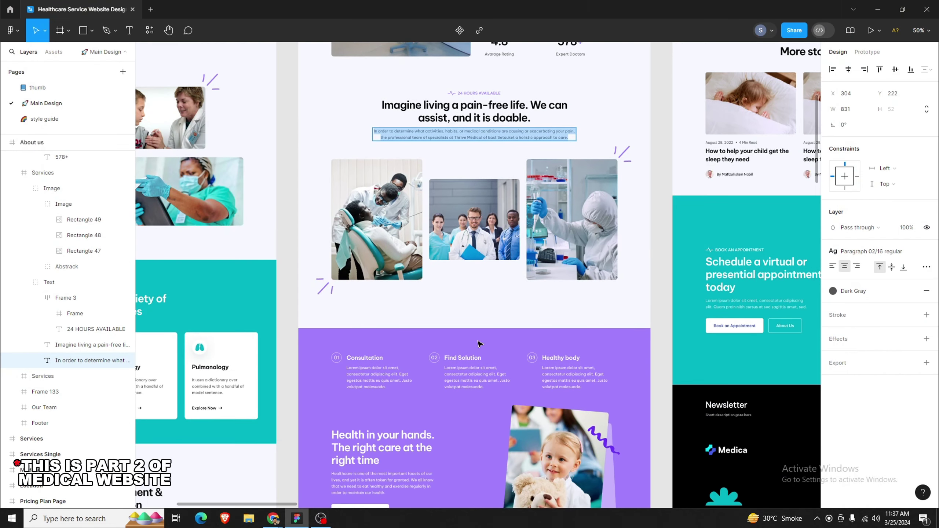
{"action": "scroll", "coordinate": [480, 334], "scroll_direction": "down", "scroll_amount": 5}
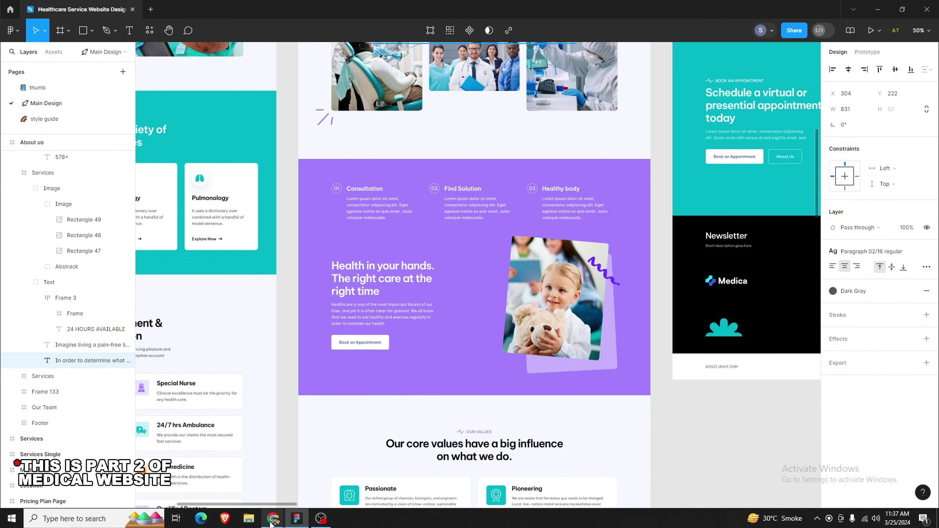
Step: Switch back to the Wix editor and try to set the new blank section's background color
{"action": "mouse_move", "coordinate": [272, 521]}
{"action": "left_click", "coordinate": [222, 475]}
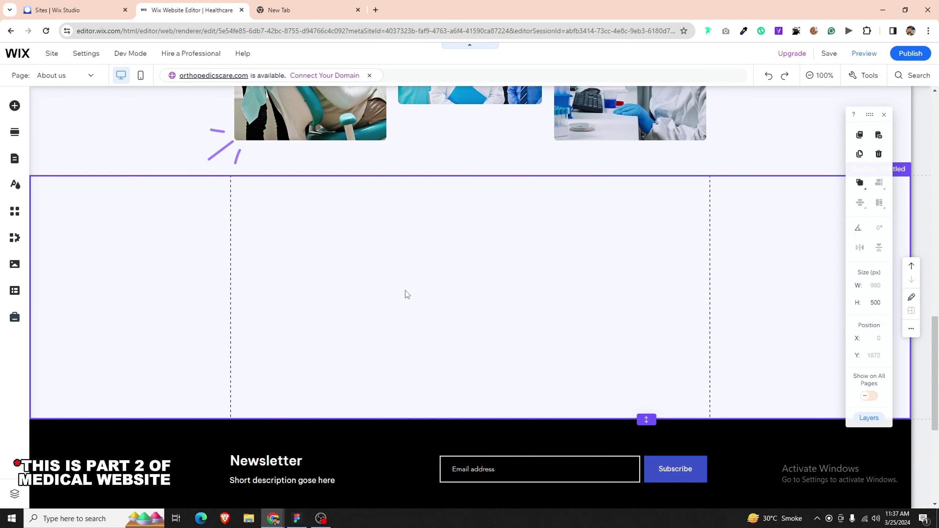
{"action": "left_click", "coordinate": [398, 266]}
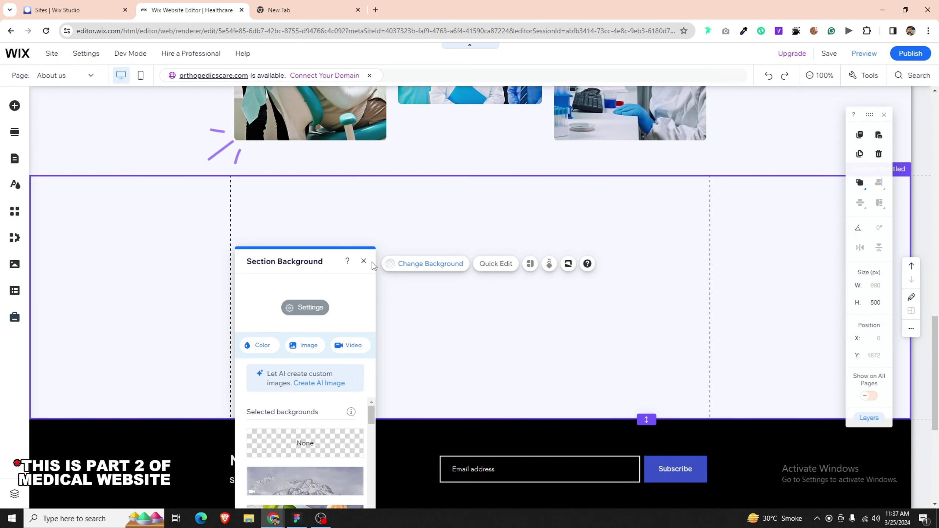
{"action": "left_click", "coordinate": [315, 311]}
{"action": "left_click", "coordinate": [347, 326]}
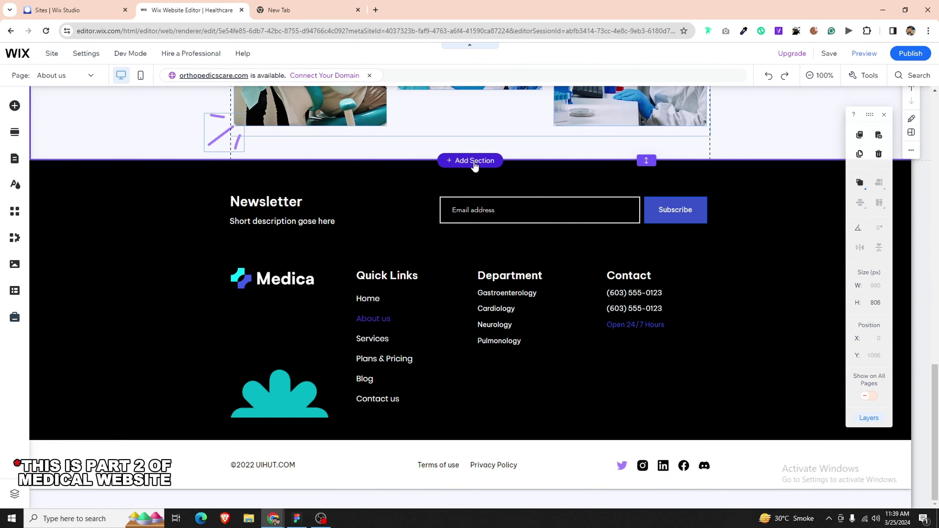
Step: Add a blank section between the image section and the footer and extend its height to about 766 px
{"action": "left_click", "coordinate": [473, 161]}
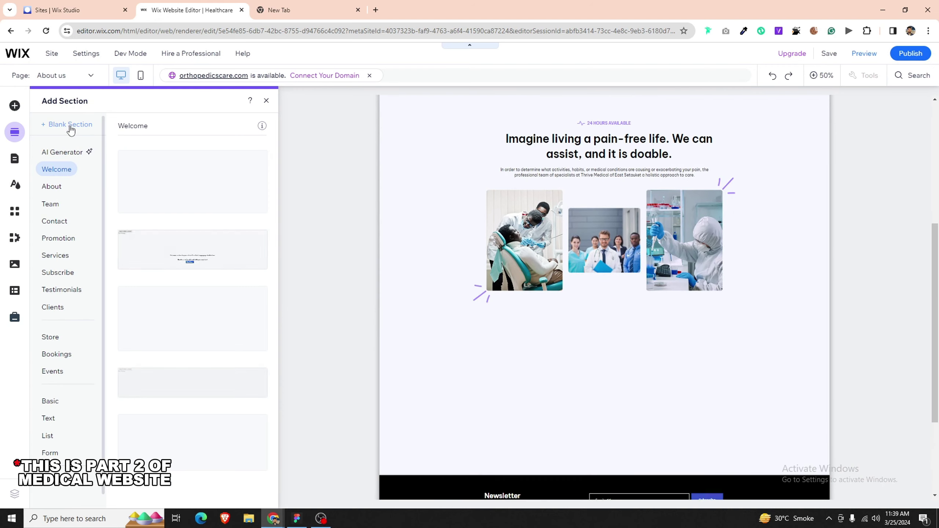
{"action": "key", "text": "Escape"}
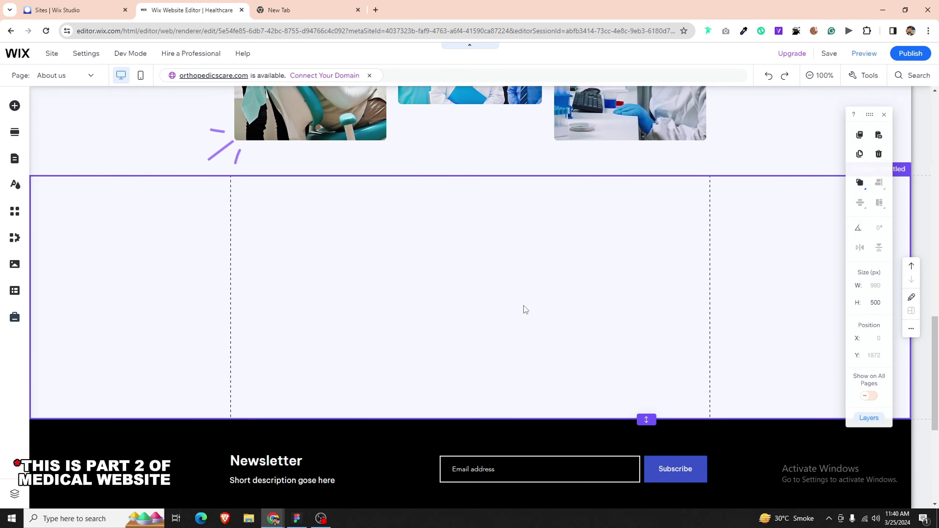
{"action": "left_click_drag", "start_coordinate": [646, 420], "coordinate": [646, 502]}
{"action": "scroll", "coordinate": [527, 399], "scroll_direction": "down", "scroll_amount": 3}
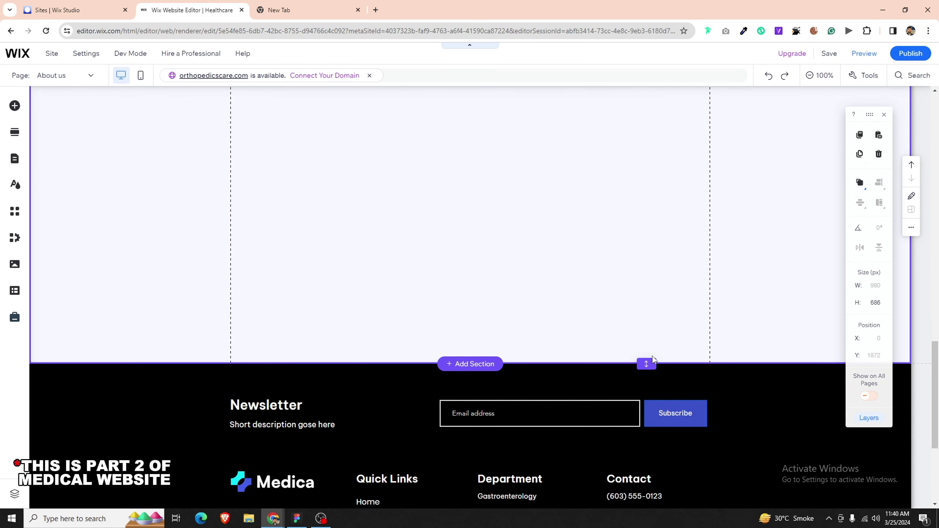
{"action": "left_click_drag", "start_coordinate": [647, 364], "coordinate": [647, 403]}
Step: Set the new section's background to the saved purple #A280FF at 100% opacity
{"action": "left_click", "coordinate": [496, 296]}
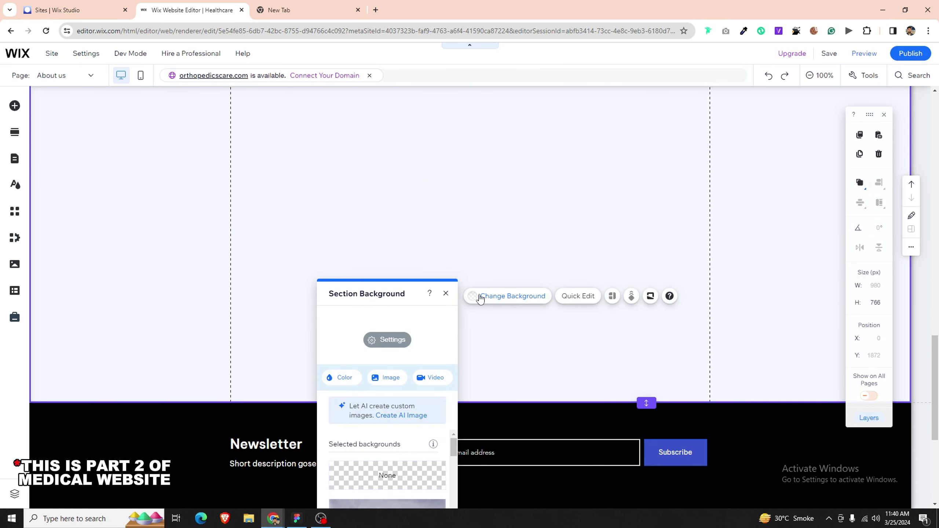
{"action": "left_click", "coordinate": [386, 338]}
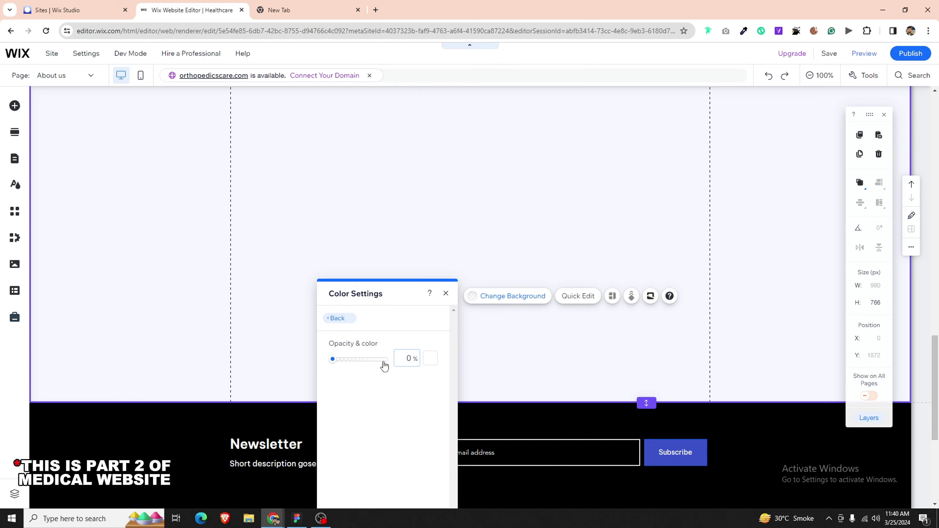
{"action": "left_click", "coordinate": [384, 361]}
{"action": "left_click", "coordinate": [433, 361]}
{"action": "left_click", "coordinate": [480, 463]}
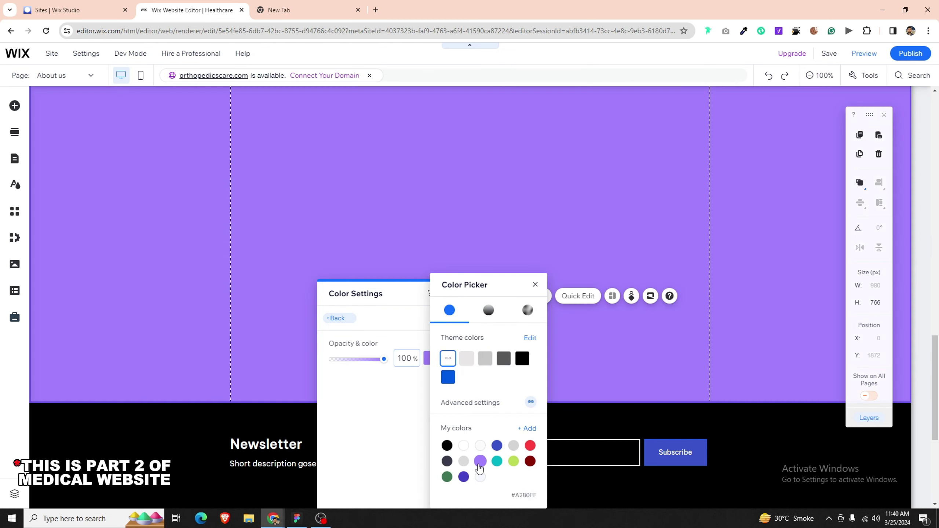
{"action": "left_click", "coordinate": [535, 284]}
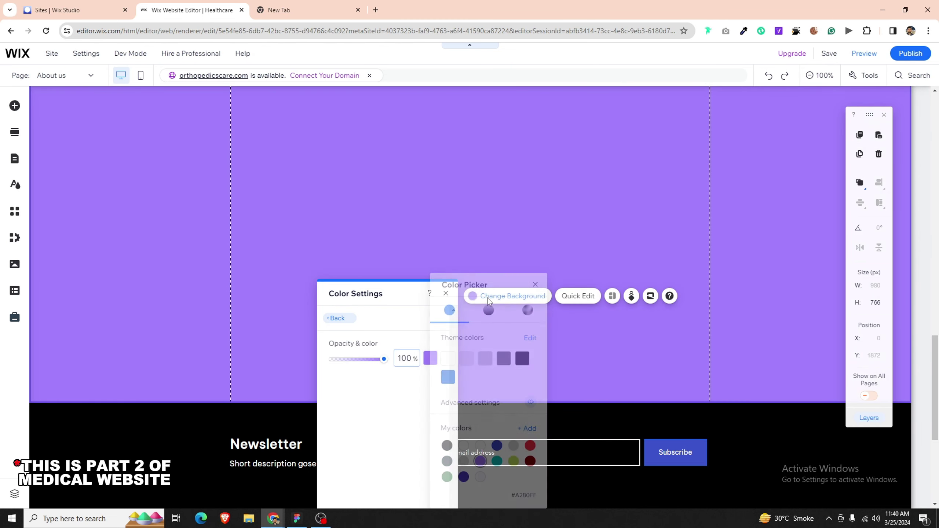
{"action": "left_click", "coordinate": [445, 293]}
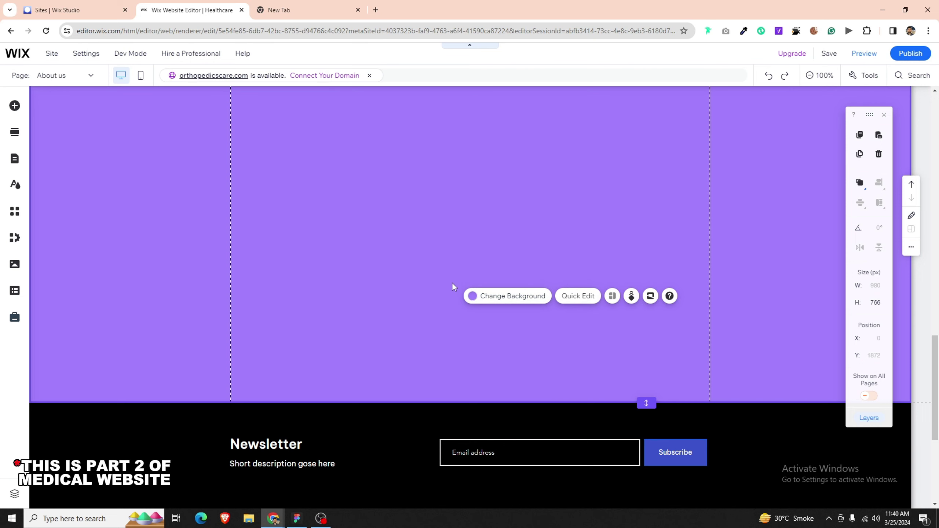
Step: Set the purple section's height to 800 px
{"action": "scroll", "coordinate": [476, 314], "scroll_direction": "up", "scroll_amount": 2}
{"action": "scroll", "coordinate": [695, 244], "scroll_direction": "down", "scroll_amount": 2}
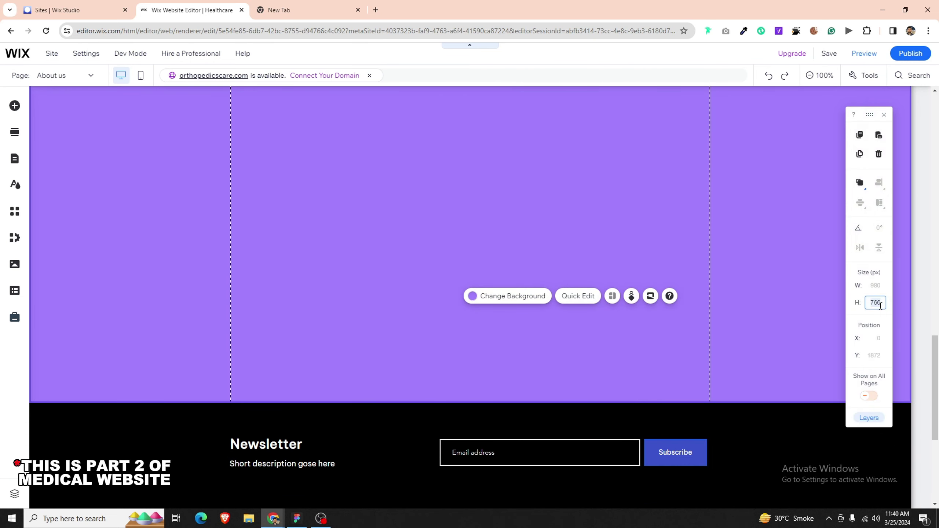
{"action": "key", "text": "Return"}
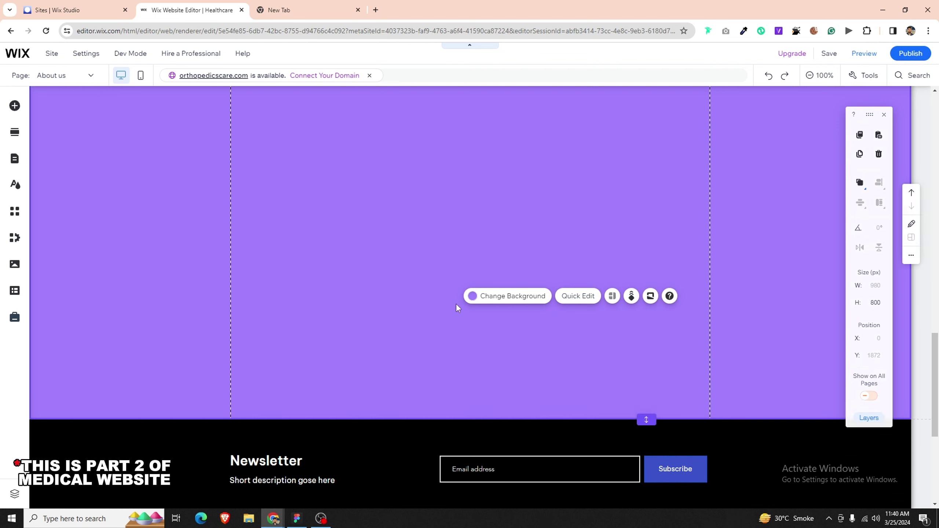
Step: Check the purple services frame in Figma and add a plain strip to the purple section in Wix
{"action": "left_click", "coordinate": [311, 481]}
{"action": "left_click", "coordinate": [304, 518]}
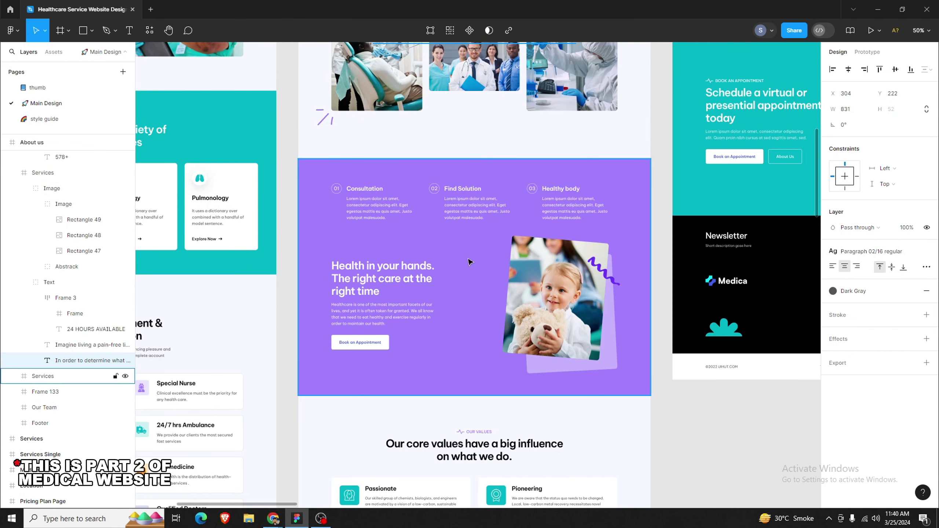
{"action": "left_click", "coordinate": [411, 207]}
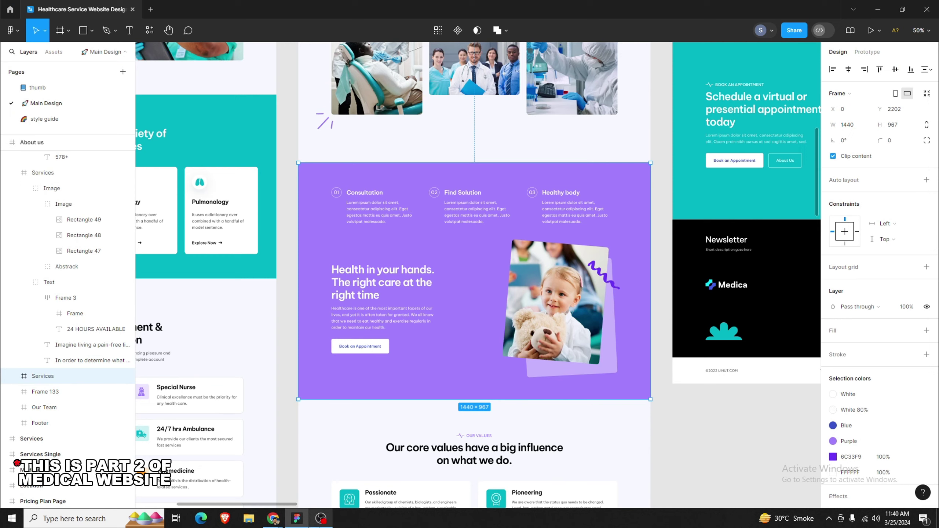
{"action": "left_click", "coordinate": [310, 522]}
{"action": "scroll", "coordinate": [420, 291], "scroll_direction": "up", "scroll_amount": 5}
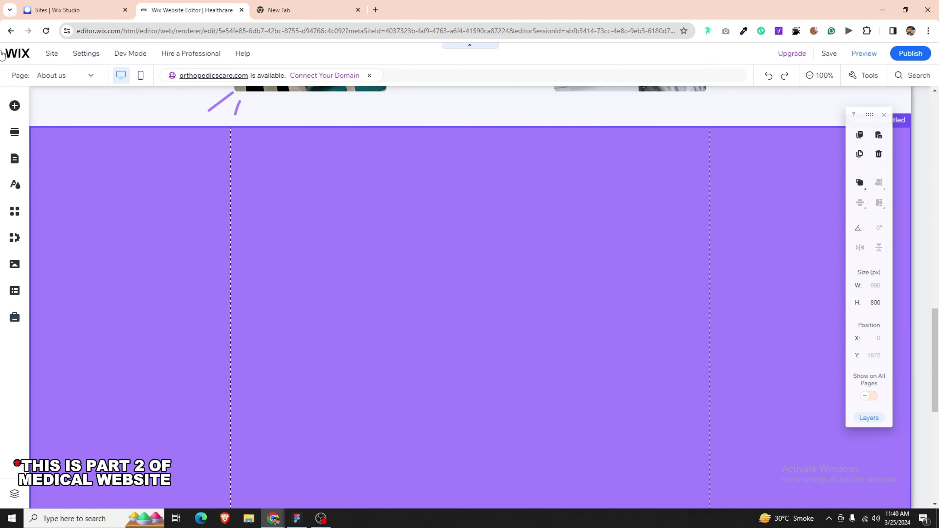
{"action": "left_click", "coordinate": [14, 106]}
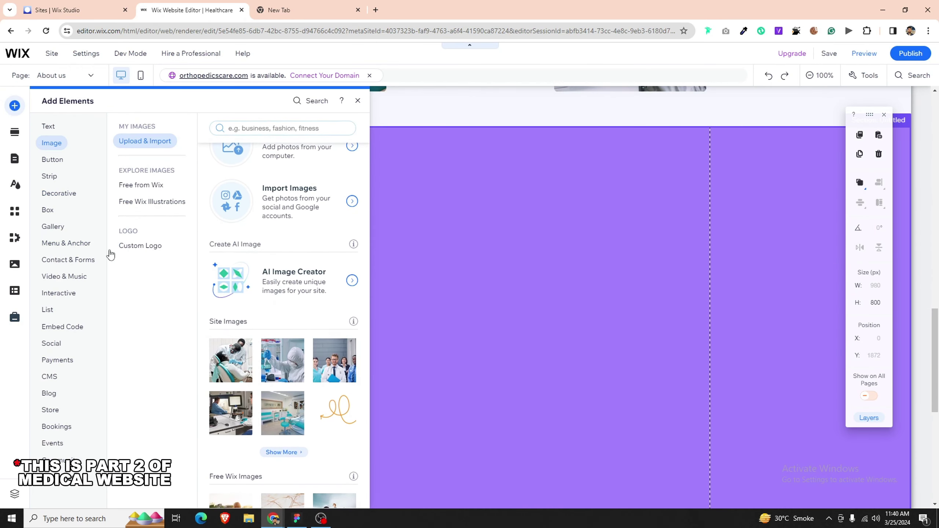
{"action": "left_click", "coordinate": [55, 177]}
{"action": "left_click", "coordinate": [258, 233]}
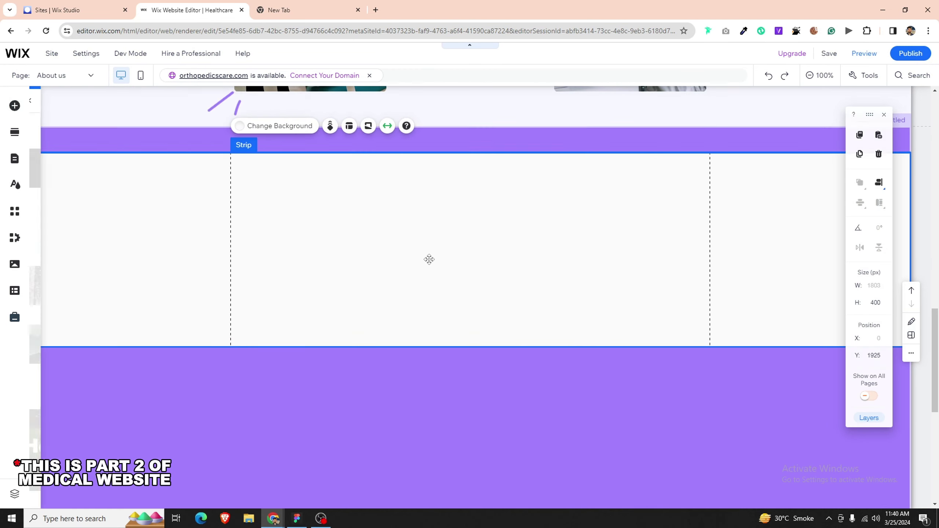
Step: Limit the new strip's stretch to the page width
{"action": "left_click", "coordinate": [387, 174]}
{"action": "left_click", "coordinate": [350, 211]}
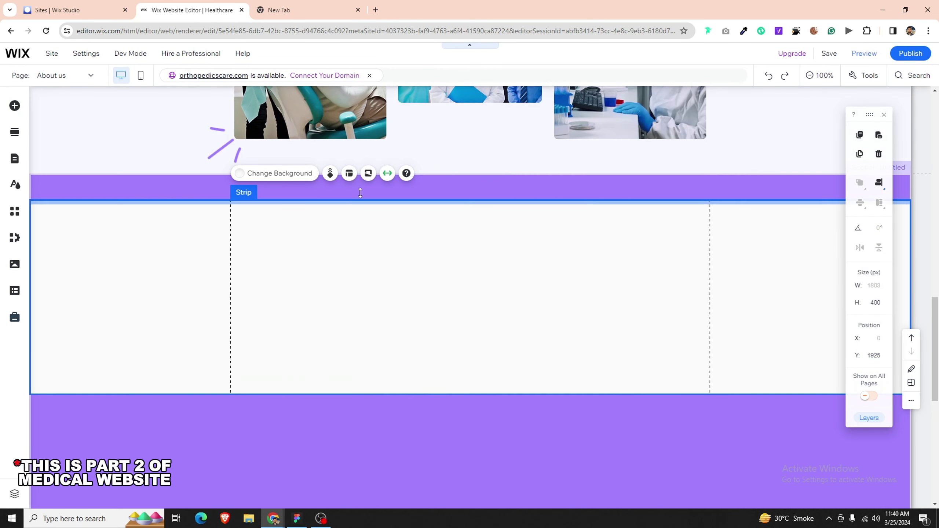
{"action": "left_click", "coordinate": [380, 174]}
{"action": "left_click", "coordinate": [183, 246]}
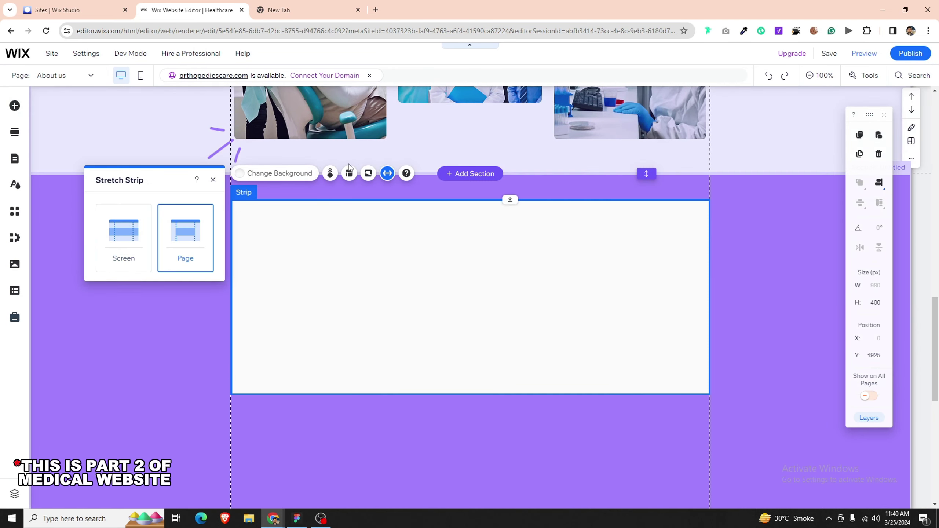
Step: Try a two-column layout for the strip and delete the extra column
{"action": "left_click", "coordinate": [349, 173]}
{"action": "left_click", "coordinate": [781, 248]}
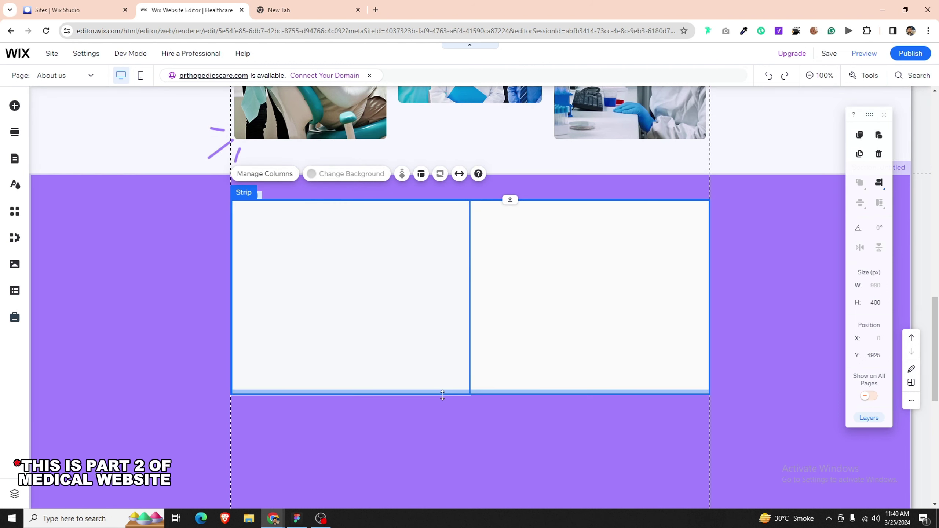
{"action": "left_click", "coordinate": [429, 340]}
{"action": "key", "text": "Delete"}
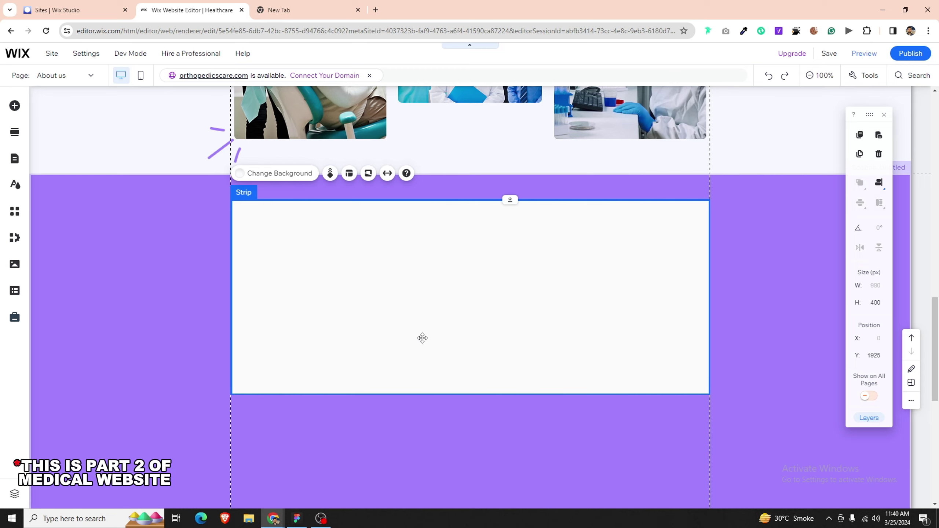
Step: Set the strip's background opacity to 0% so the purple section shows through
{"action": "left_click", "coordinate": [281, 173]}
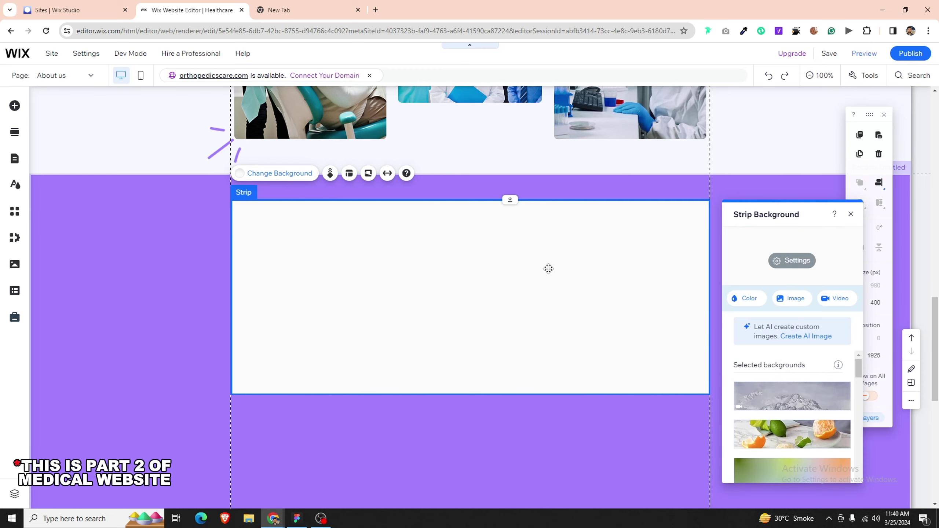
{"action": "left_click", "coordinate": [775, 263]}
{"action": "left_click_drag", "start_coordinate": [771, 287], "coordinate": [653, 281]}
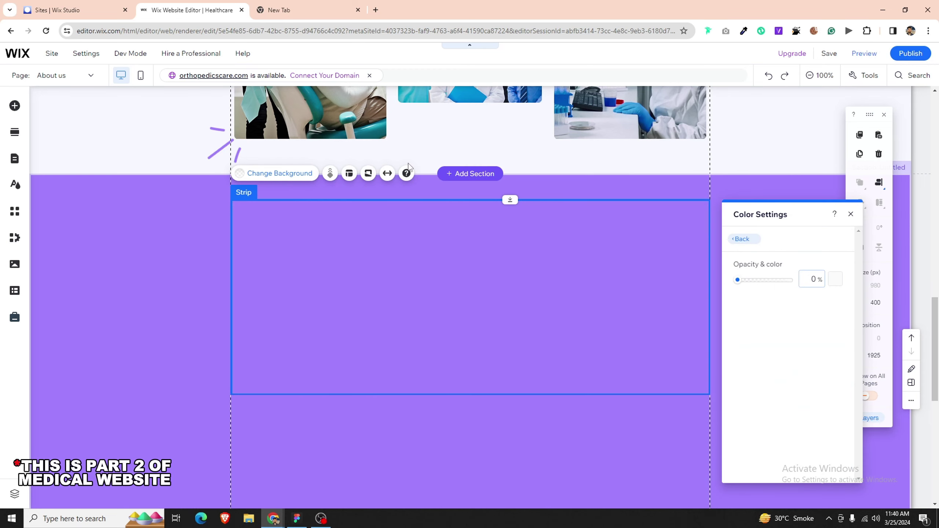
Step: Apply a two-column layout to the transparent strip and duplicate a column to make three equal columns
{"action": "left_click", "coordinate": [350, 174]}
{"action": "left_click", "coordinate": [810, 245]}
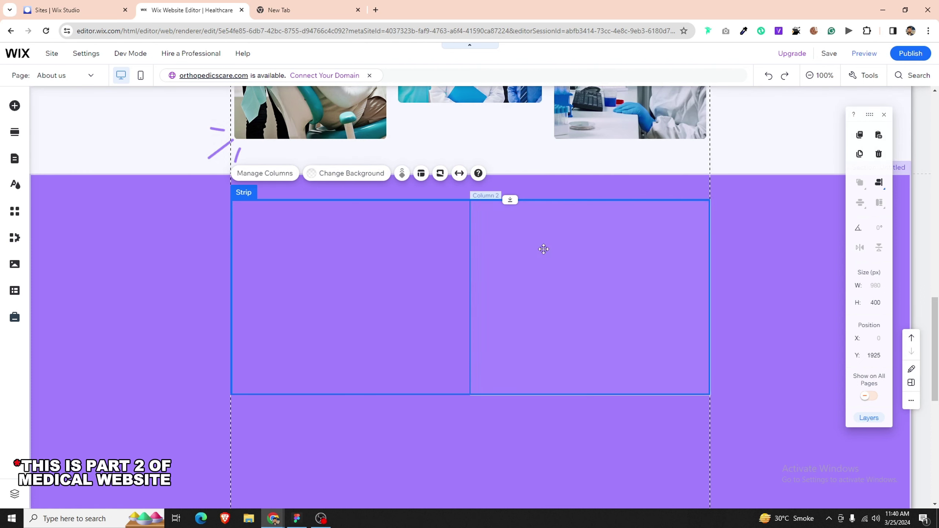
{"action": "left_click", "coordinate": [426, 264]}
{"action": "key", "text": "ctrl+d"}
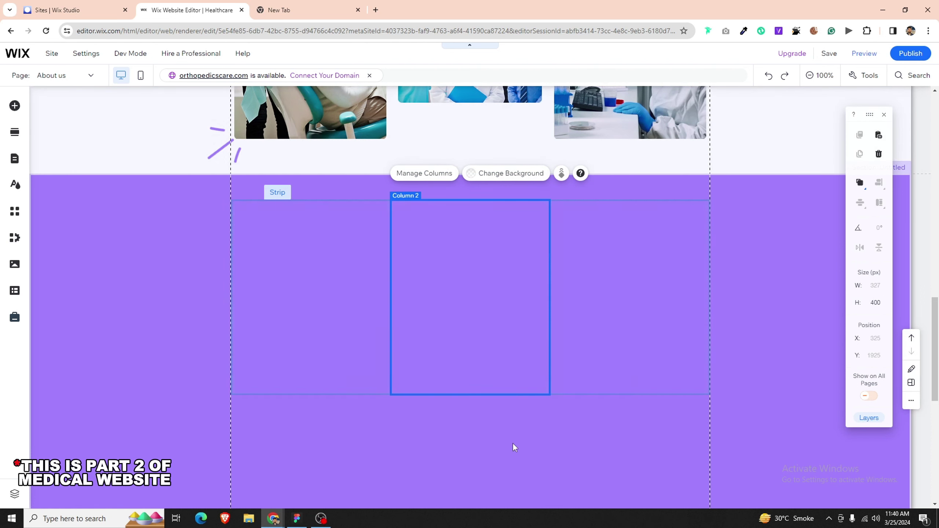
Step: Reduce the strip's height to 240 px and move it up to about Y 1904 in the purple section
{"action": "left_click", "coordinate": [491, 387]}
{"action": "left_click_drag", "start_coordinate": [488, 393], "coordinate": [495, 324]}
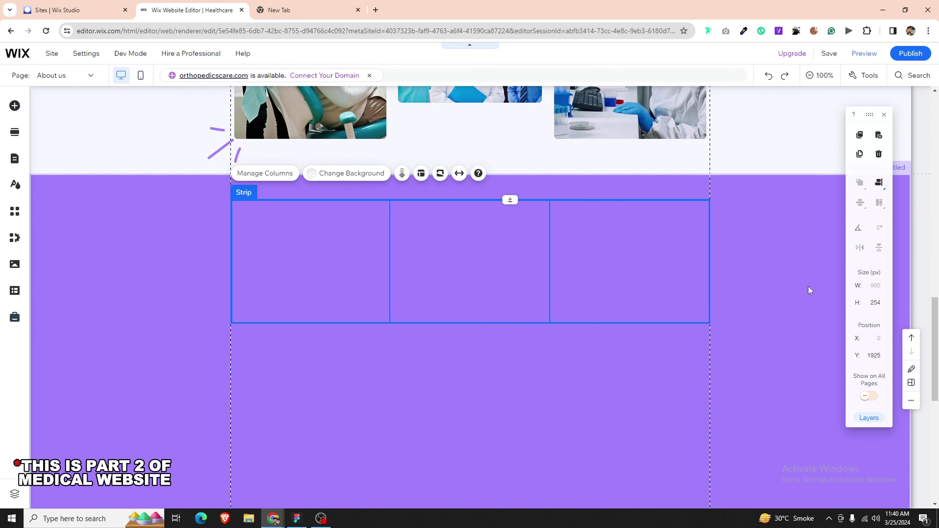
{"action": "left_click", "coordinate": [882, 299]}
{"action": "type", "text": "240"}
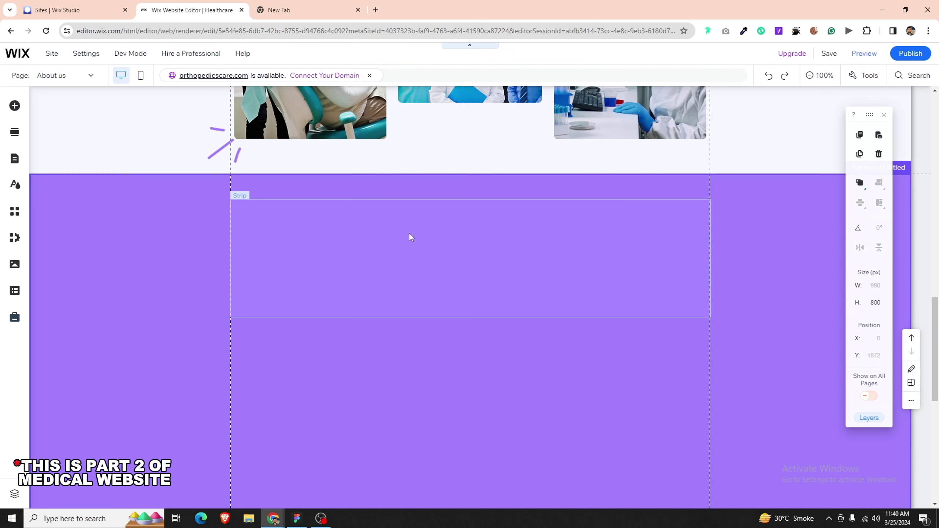
{"action": "left_click", "coordinate": [411, 234]}
{"action": "left_click_drag", "start_coordinate": [346, 245], "coordinate": [347, 233]}
{"action": "left_click", "coordinate": [357, 355]}
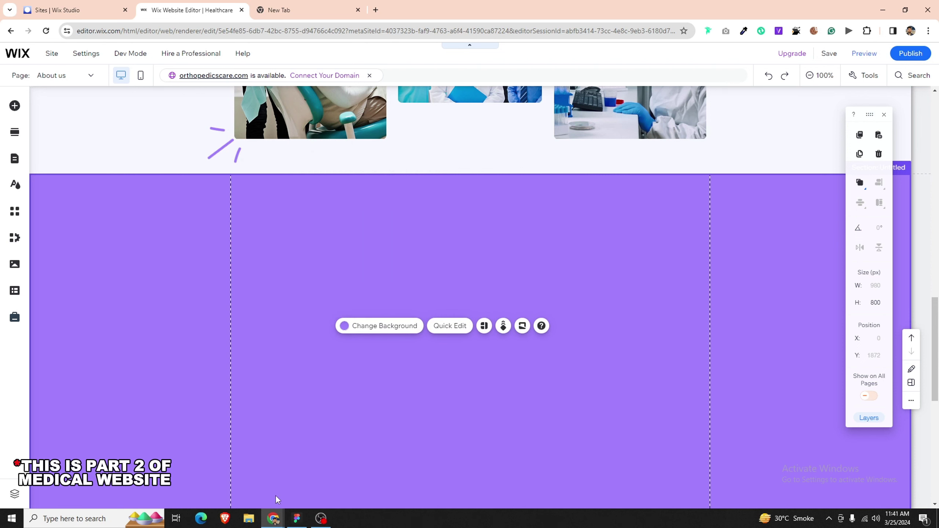
Step: Switch to Figma and inspect the Consultation heading in the purple services frame
{"action": "key", "text": "alt+Tab"}
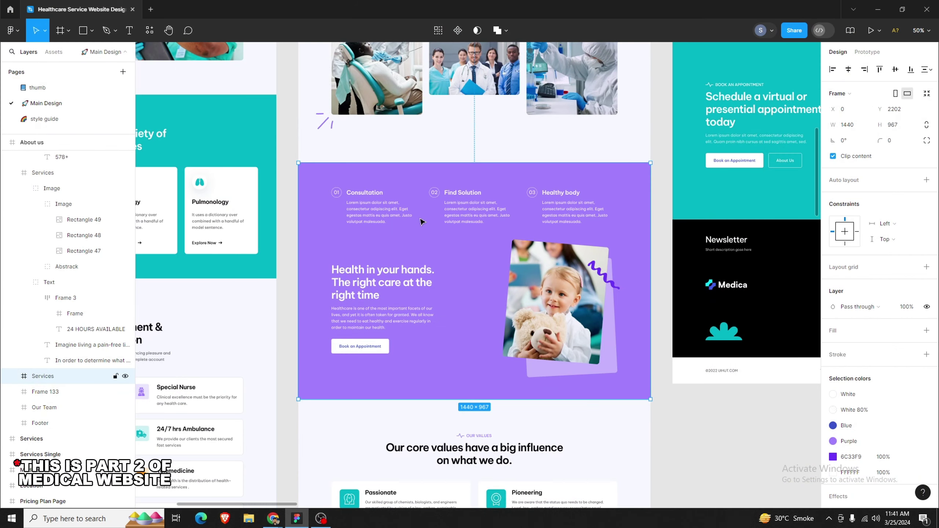
{"action": "double_click", "coordinate": [360, 193]}
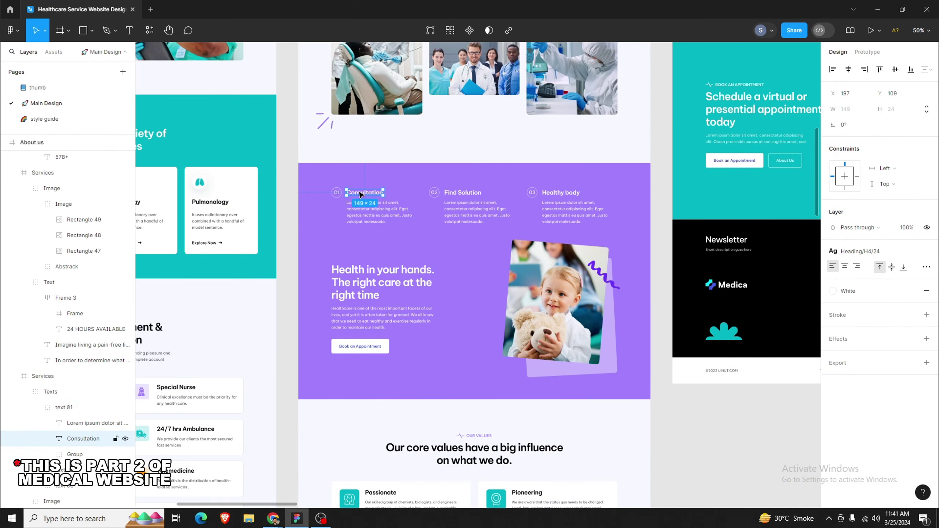
{"action": "double_click", "coordinate": [359, 192]}
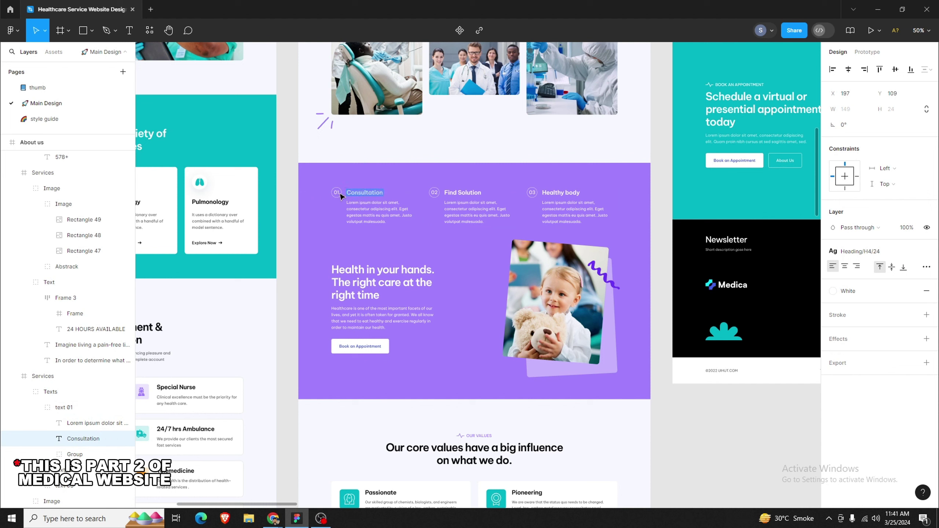
{"action": "key", "text": "Escape"}
{"action": "key", "text": "Escape"}
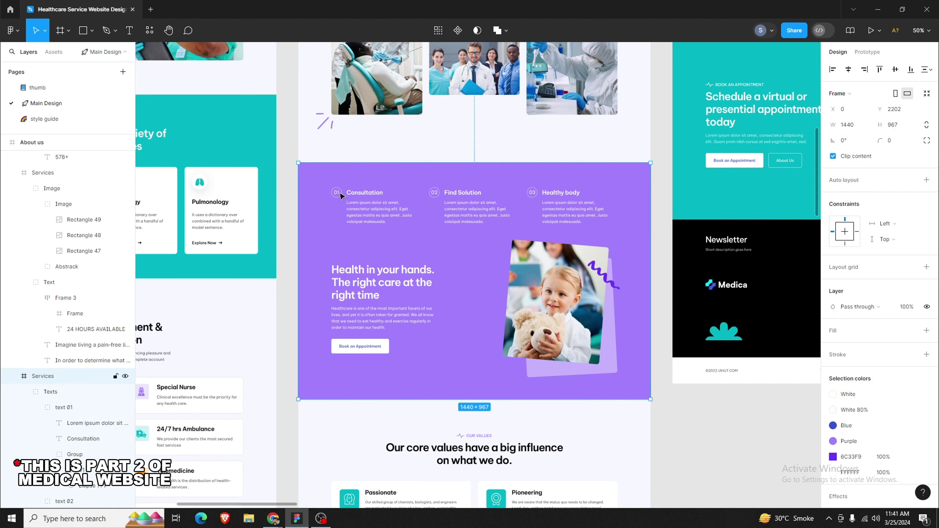
Step: Select the circled 01 badge group beside Consultation, add a PNG export at 1x and check its preview
{"action": "left_click", "coordinate": [339, 198]}
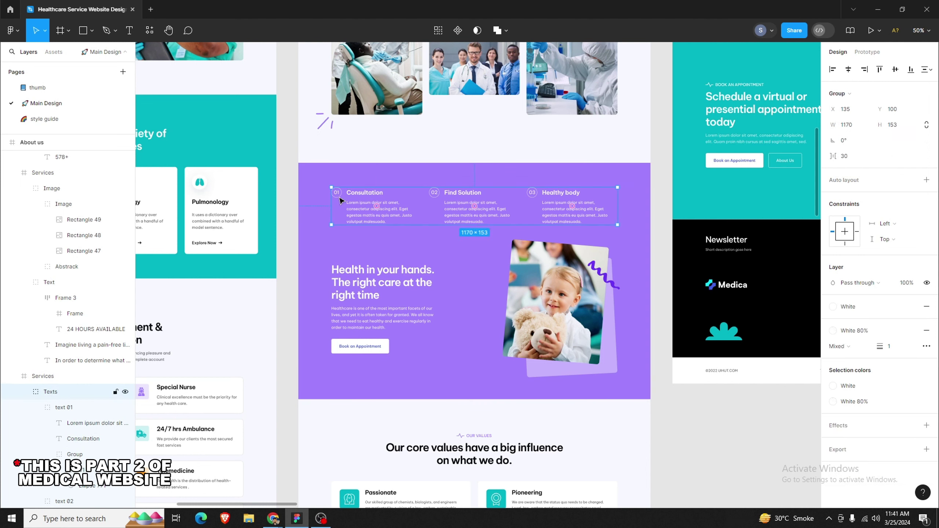
{"action": "double_click", "coordinate": [339, 198]}
{"action": "left_click", "coordinate": [847, 433]}
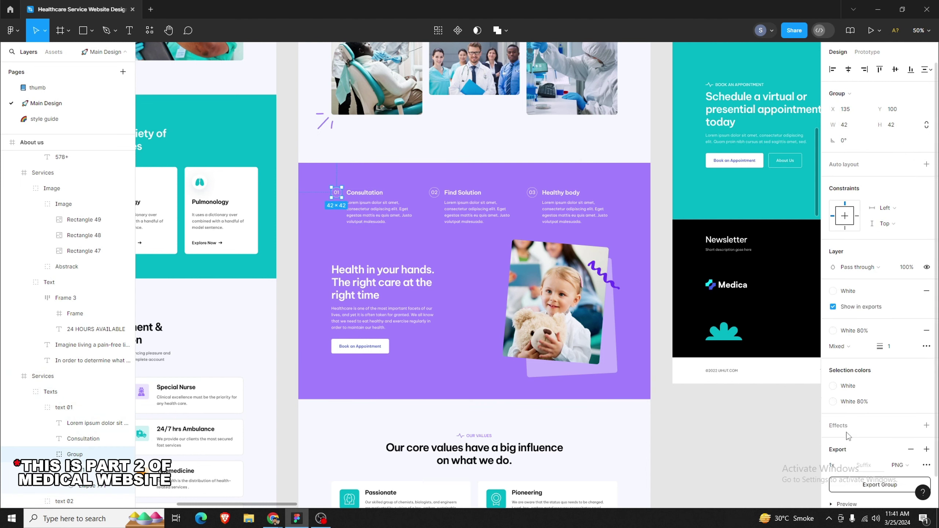
{"action": "scroll", "coordinate": [848, 433], "scroll_direction": "down", "scroll_amount": 1}
{"action": "scroll", "coordinate": [856, 474], "scroll_direction": "down", "scroll_amount": 3}
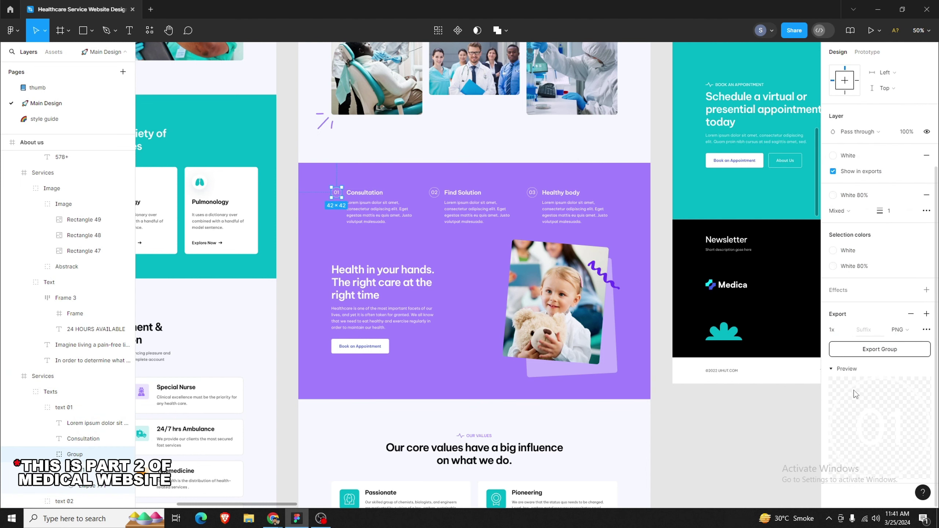
{"action": "left_click", "coordinate": [853, 370]}
Step: Export the 01 badge to the new web healthcare folder under the file name 12
{"action": "left_click", "coordinate": [880, 349]}
{"action": "left_click", "coordinate": [386, 247]}
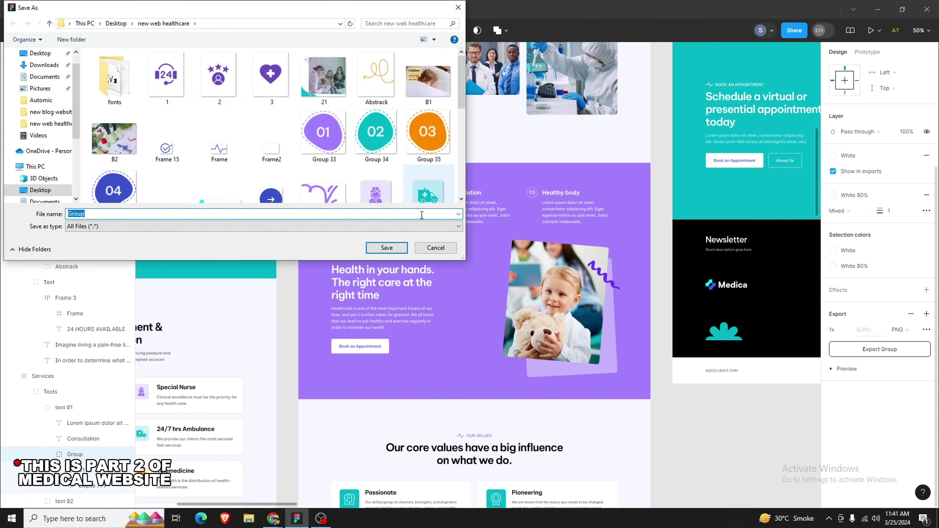
{"action": "left_click", "coordinate": [534, 261]}
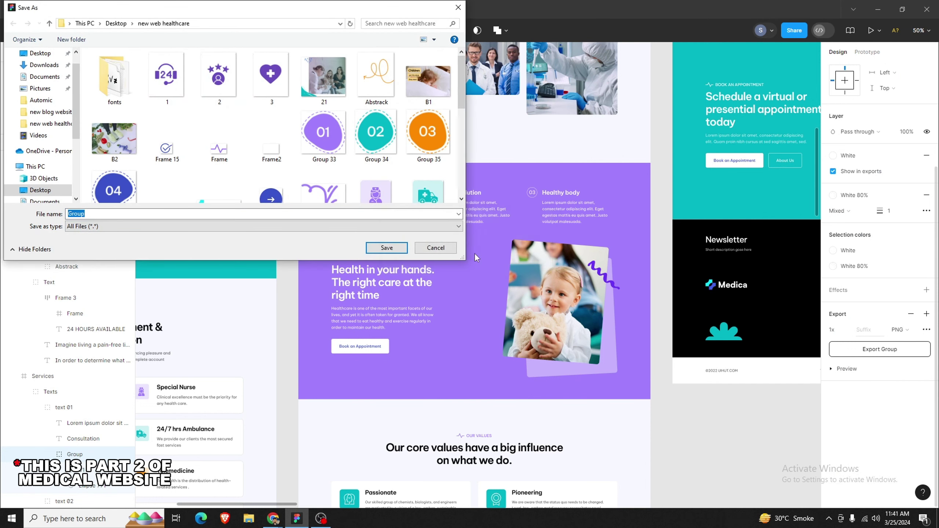
{"action": "type", "text": "1"}
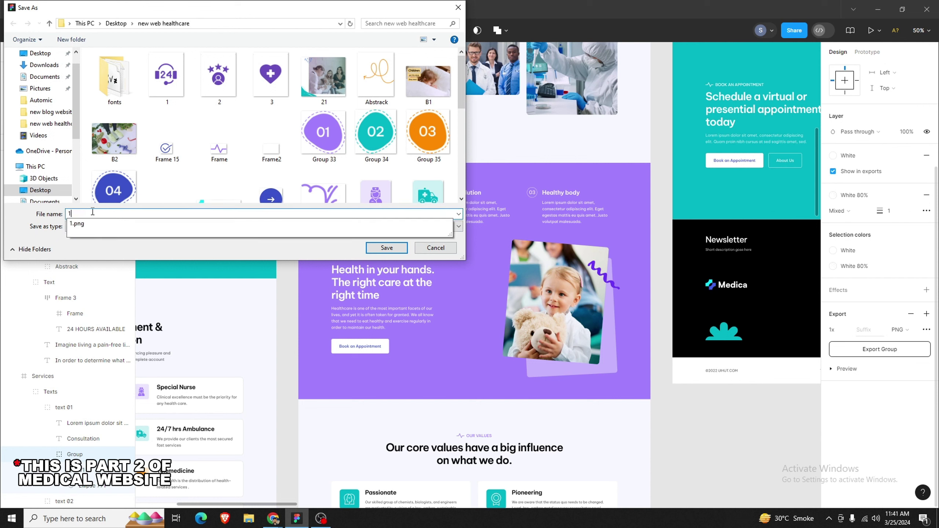
{"action": "key", "text": "BackSpace"}
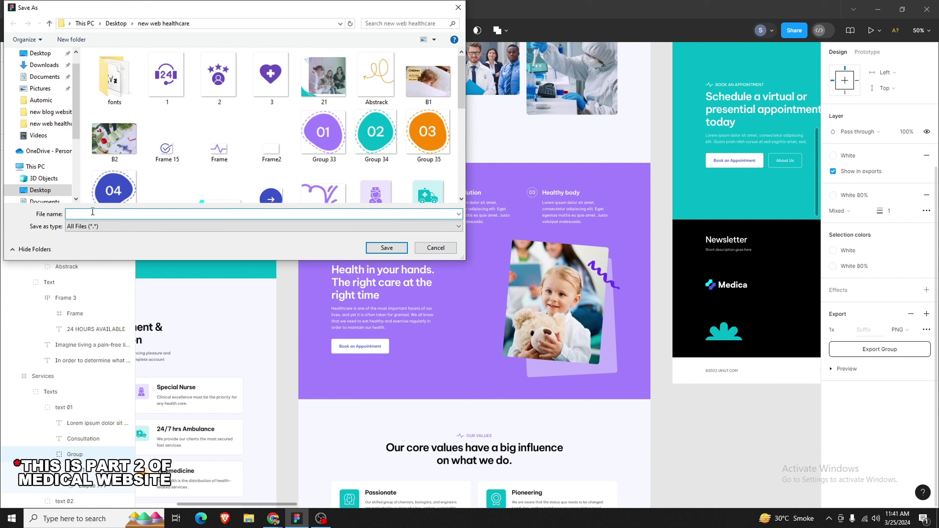
{"action": "type", "text": "01"}
{"action": "key", "text": "Return"}
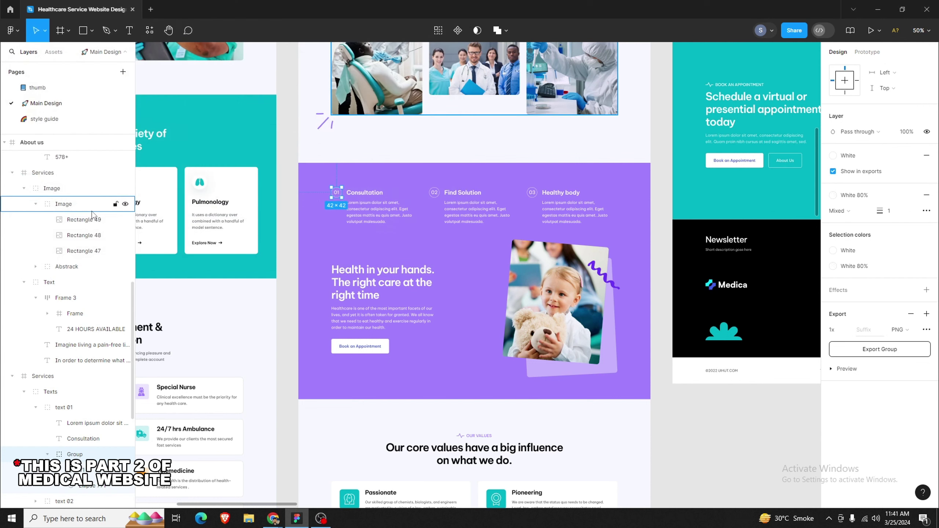
Step: Export the circled 02 badge beside Find Solution as a PNG named 23
{"action": "left_click", "coordinate": [434, 192]}
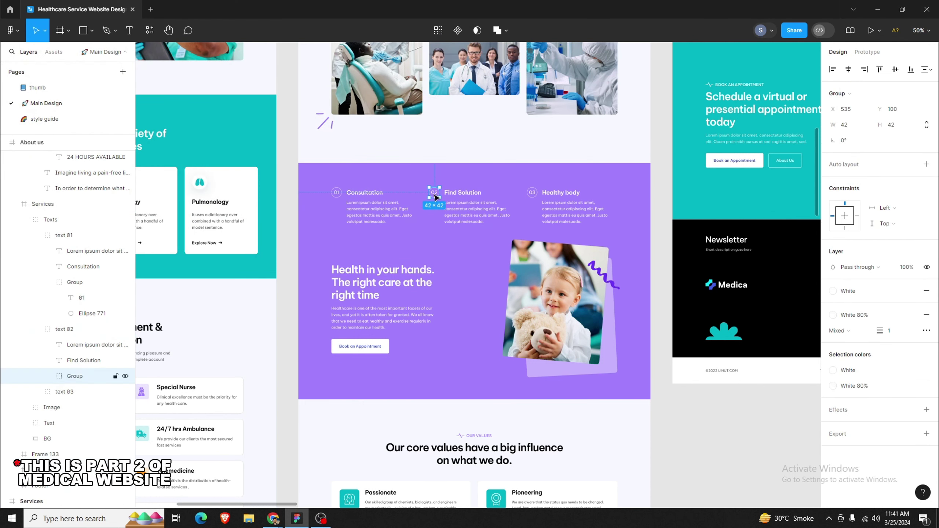
{"action": "left_click", "coordinate": [866, 435]}
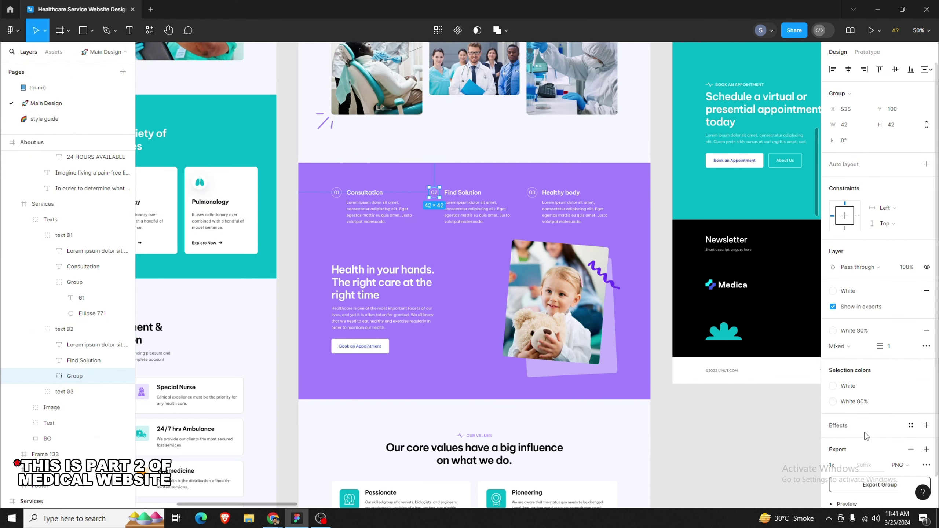
{"action": "left_click", "coordinate": [868, 483]}
{"action": "type", "text": "21"}
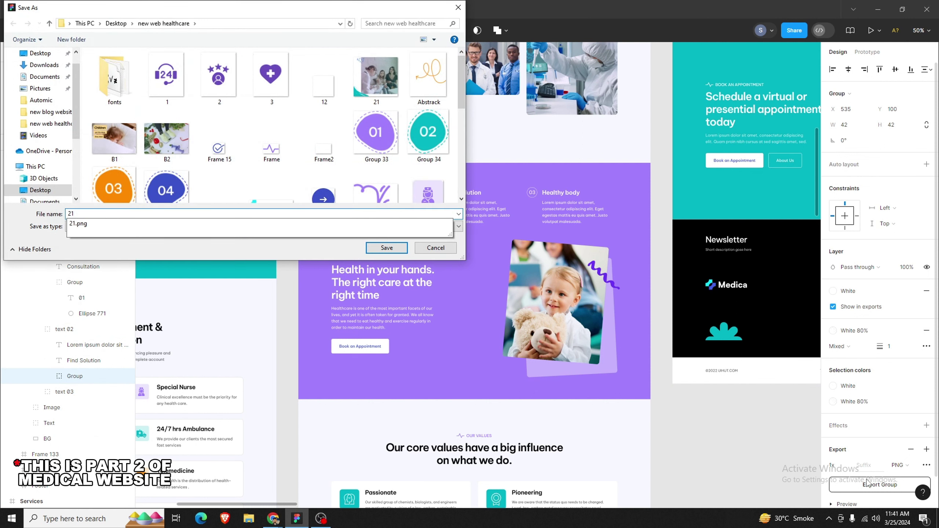
{"action": "type", "text": "3"}
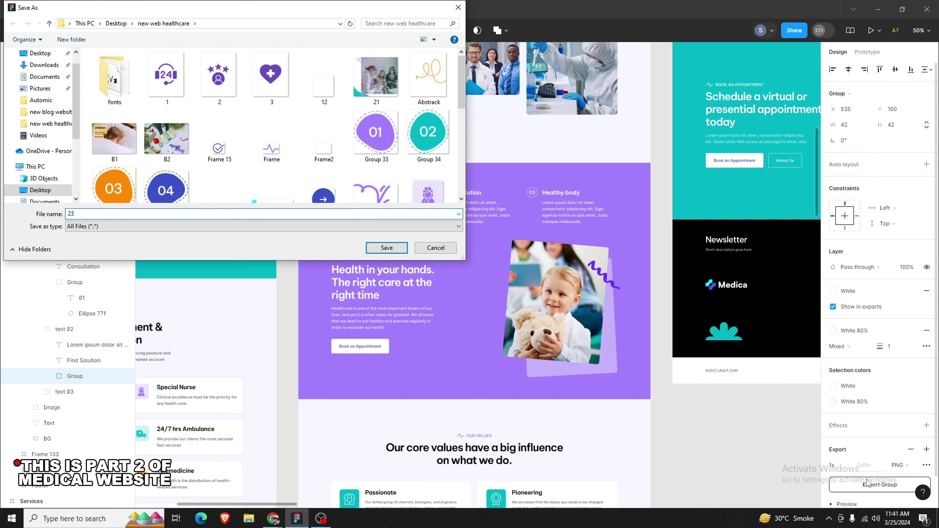
{"action": "key", "text": "Return"}
Step: Export the circled 03 badge beside Healthy body as a PNG named 32
{"action": "left_click", "coordinate": [529, 191]}
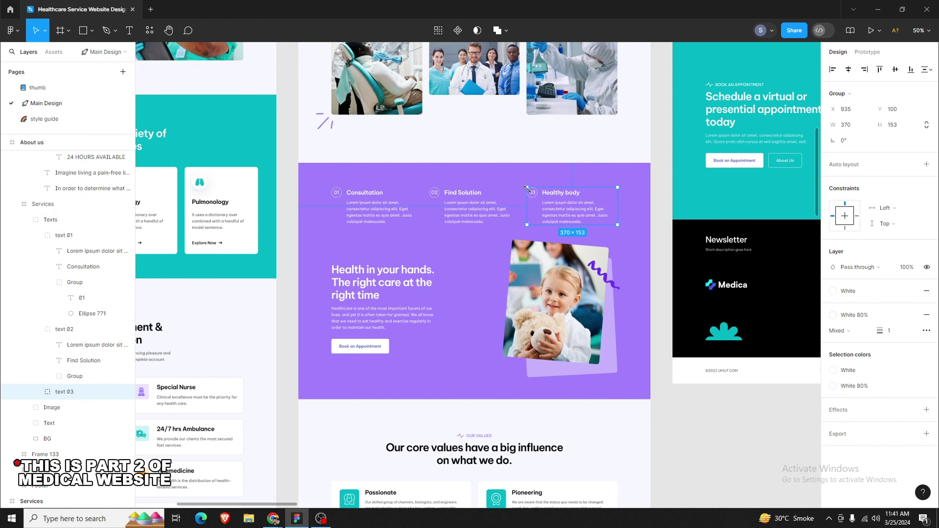
{"action": "double_click", "coordinate": [532, 193]}
{"action": "left_click", "coordinate": [838, 435]}
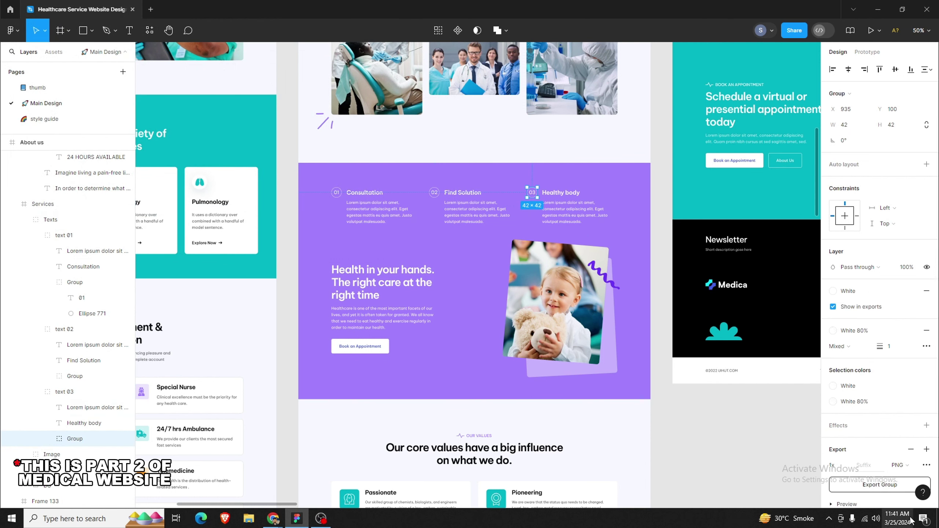
{"action": "left_click", "coordinate": [880, 487]}
{"action": "type", "text": "32"}
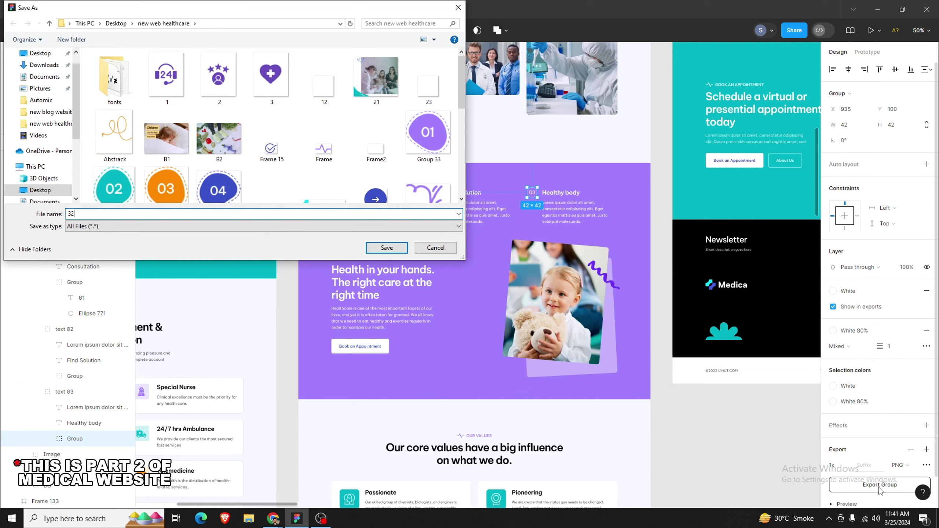
{"action": "left_click", "coordinate": [387, 248]}
Step: Switch back to Wix and upload the badge images 12, 23 and 32 from the new web healthcare folder to Site Files
{"action": "left_click", "coordinate": [476, 247]}
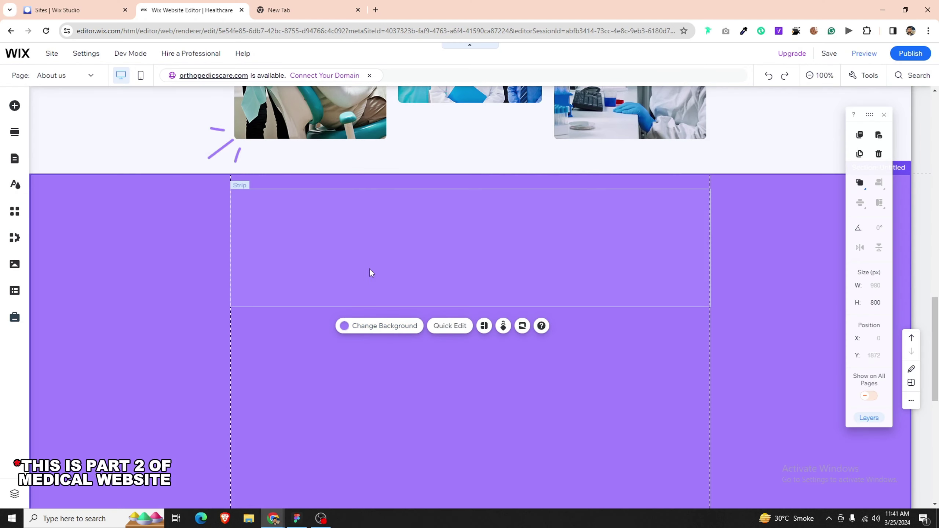
{"action": "left_click", "coordinate": [15, 105]}
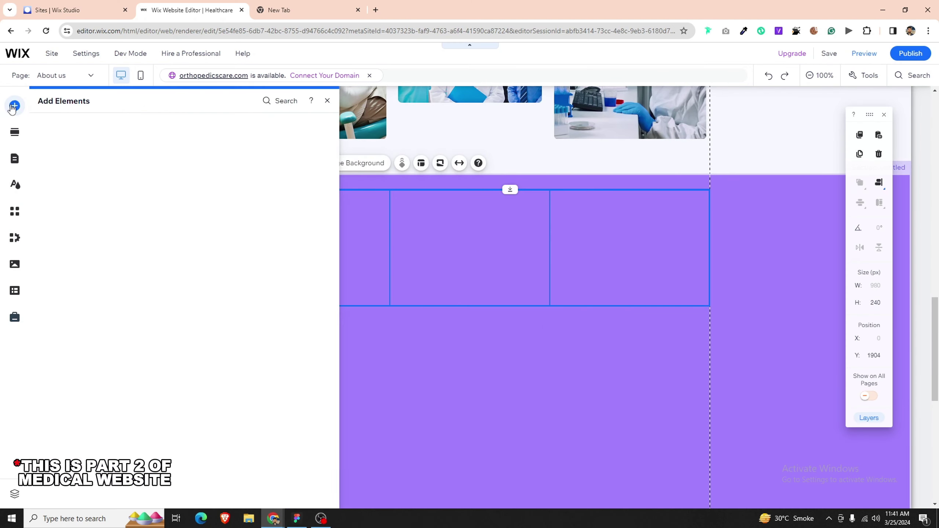
{"action": "left_click", "coordinate": [51, 143]}
{"action": "scroll", "coordinate": [166, 158], "scroll_direction": "down", "scroll_amount": 1}
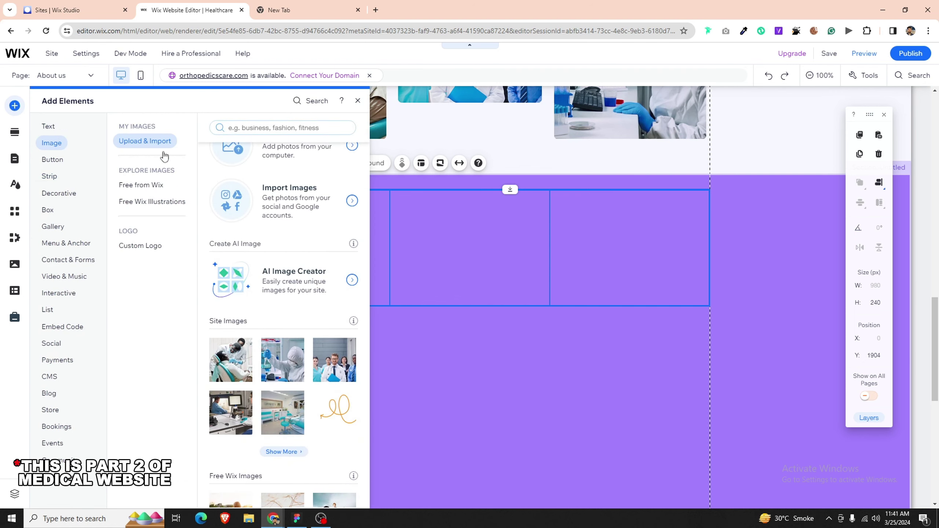
{"action": "left_click", "coordinate": [246, 165]}
{"action": "left_click", "coordinate": [488, 296]}
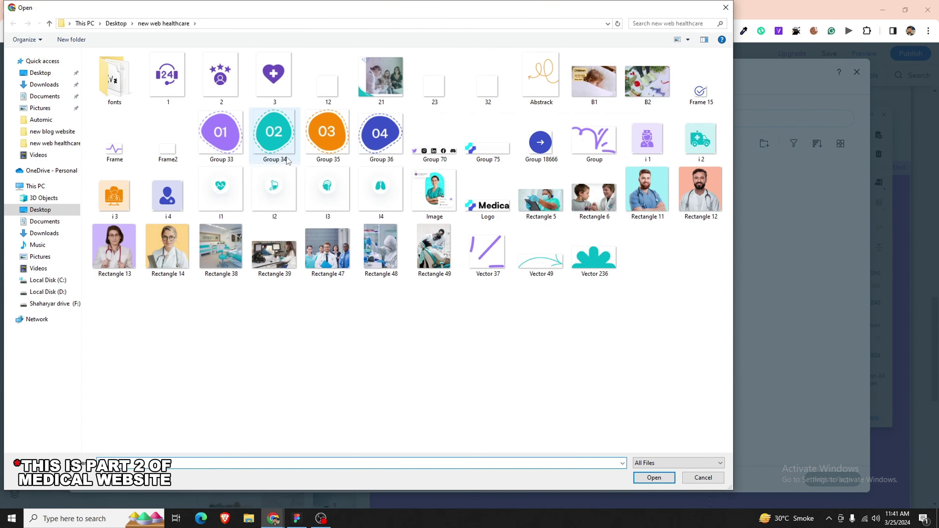
{"action": "left_click", "coordinate": [341, 83]}
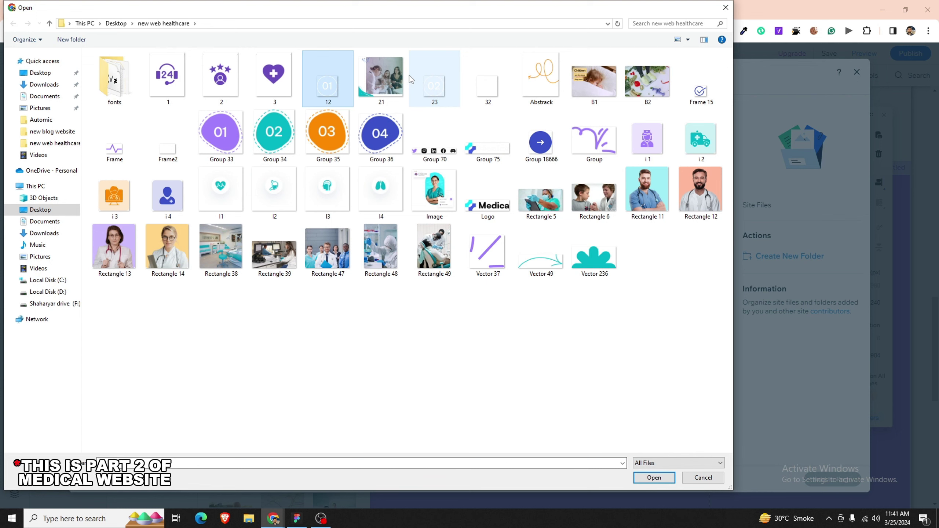
{"action": "left_click", "coordinate": [409, 74], "text": "ctrl"}
{"action": "left_click", "coordinate": [468, 92], "text": "ctrl"}
{"action": "key", "text": "Return"}
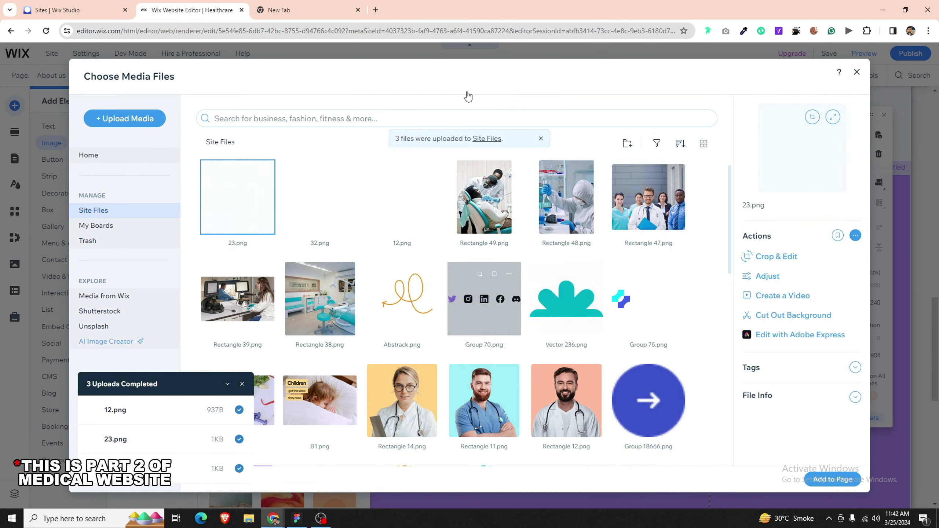
Step: Add 12.png to the page and place it in the upper-left corner of the strip's first column, about X 7, Y 1924
{"action": "left_click", "coordinate": [403, 237]}
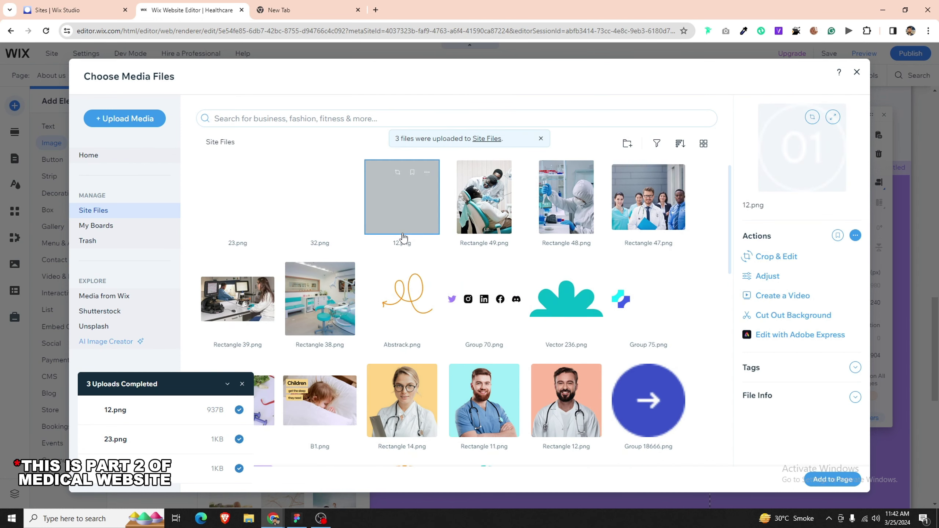
{"action": "double_click", "coordinate": [402, 232]}
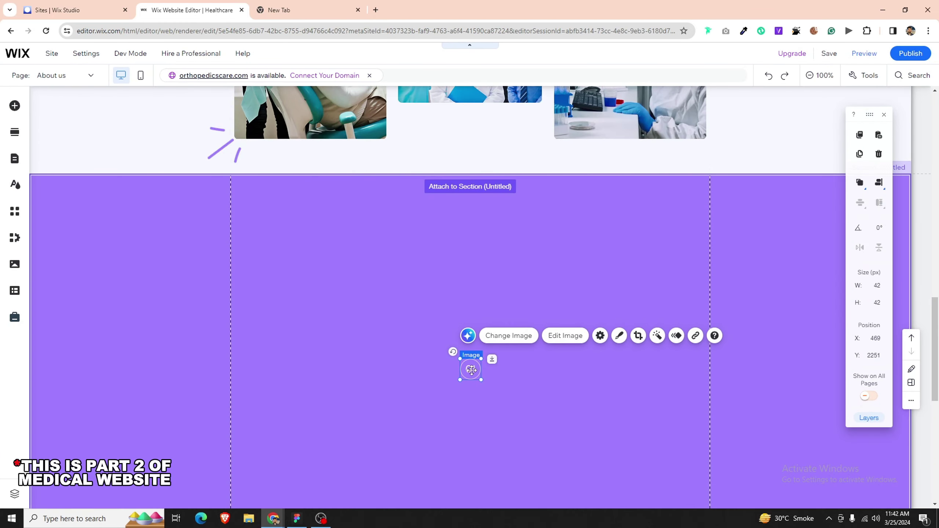
{"action": "left_click_drag", "start_coordinate": [455, 353], "coordinate": [243, 212]}
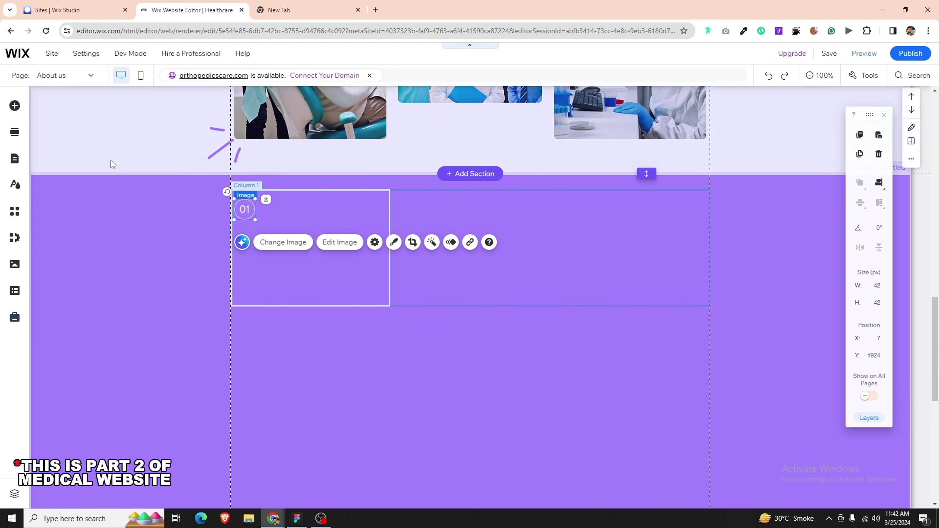